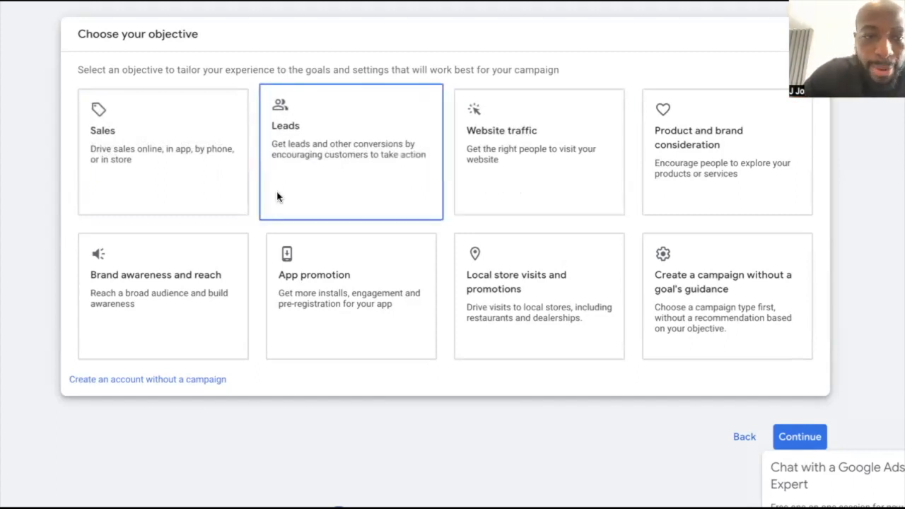
Choose Leads as the campaign objective and bring up the available campaign types
click(316, 180)
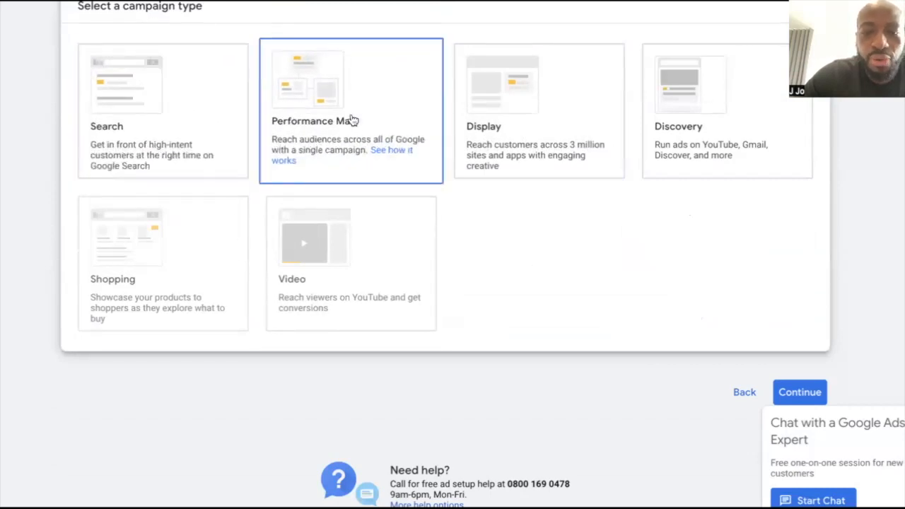
mouse_move(192, 254)
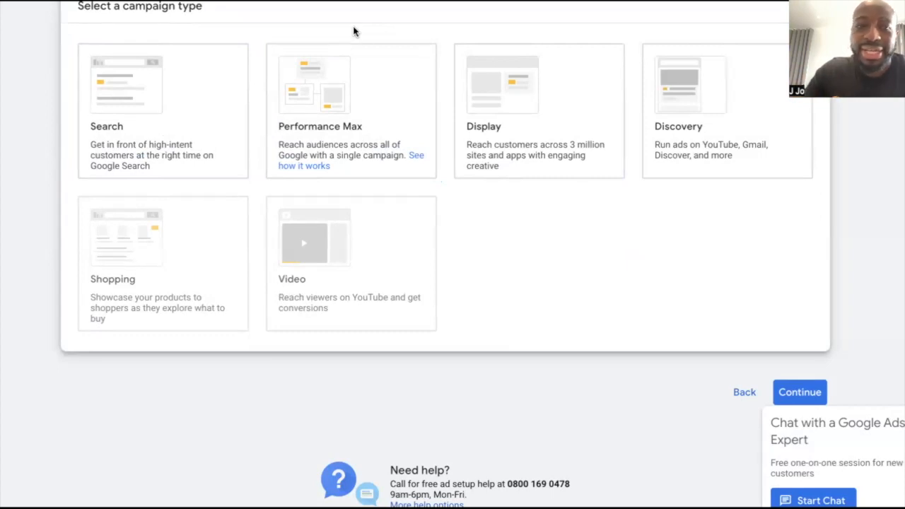
click(230, 123)
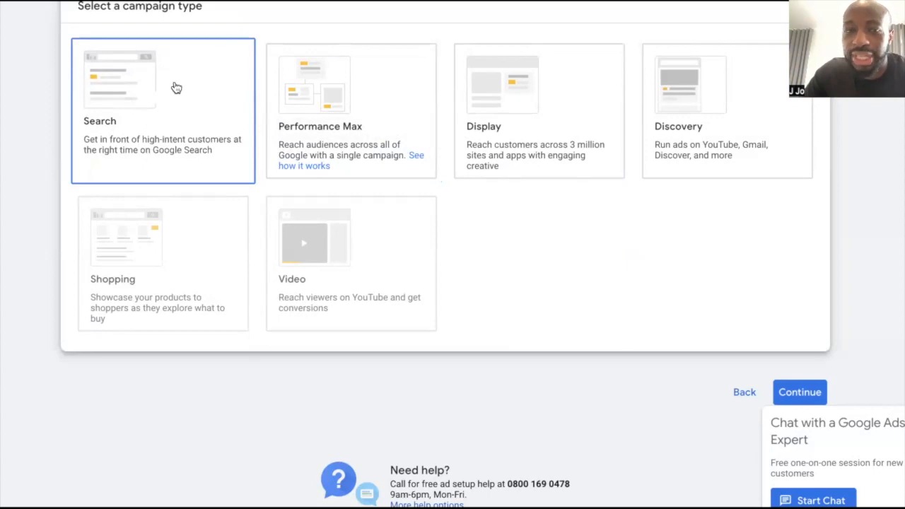
Switch to Google Search, search for "wigs", and highlight the Sponsored label above the first text ad
click(272, 49)
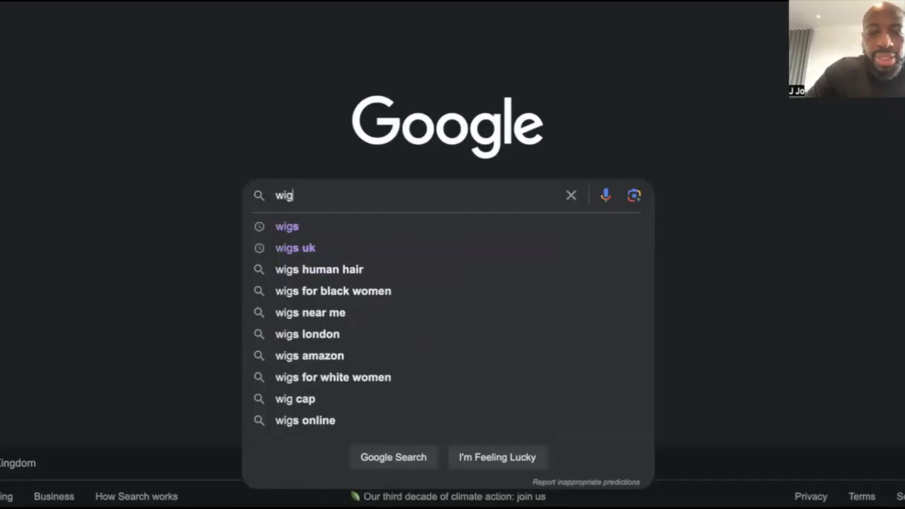
text(s)
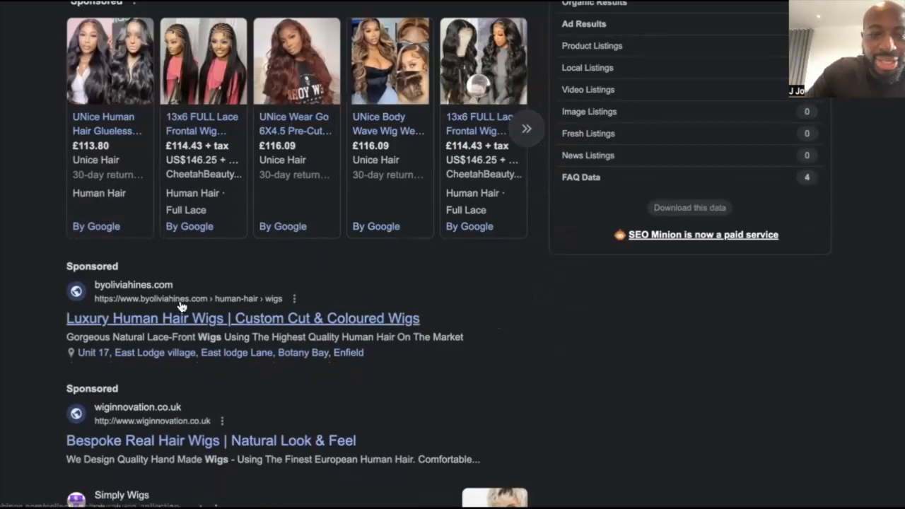
drag(128, 265, 67, 266)
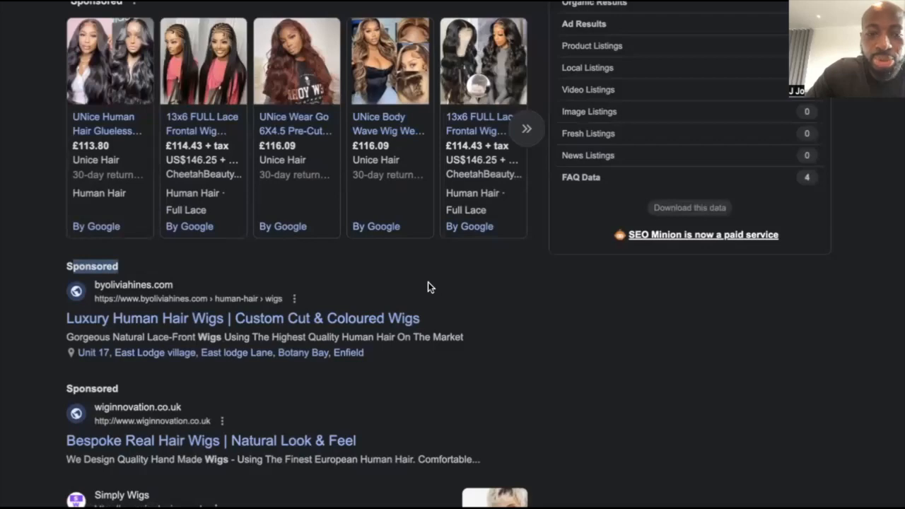
Examine the sponsored text ads for wigs and compare them with the organic listings beneath them
scroll(428, 283, down, 1)
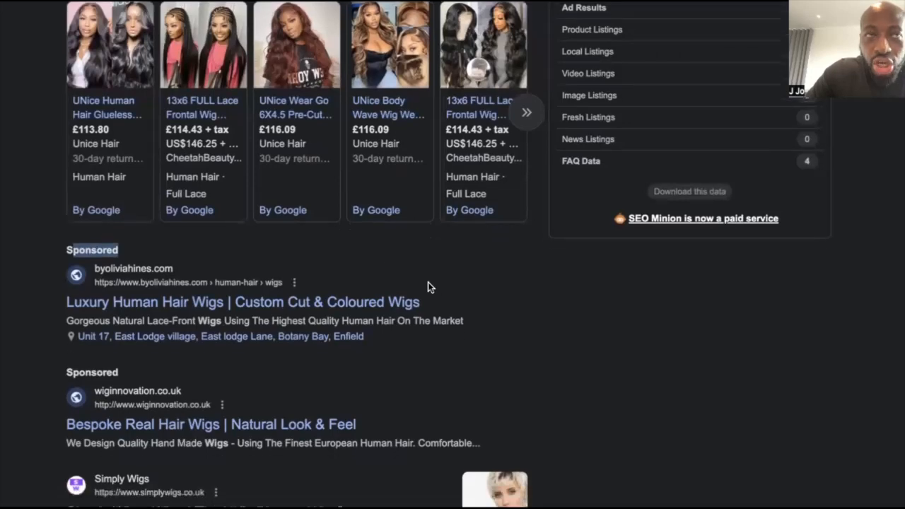
scroll(428, 287, down, 3)
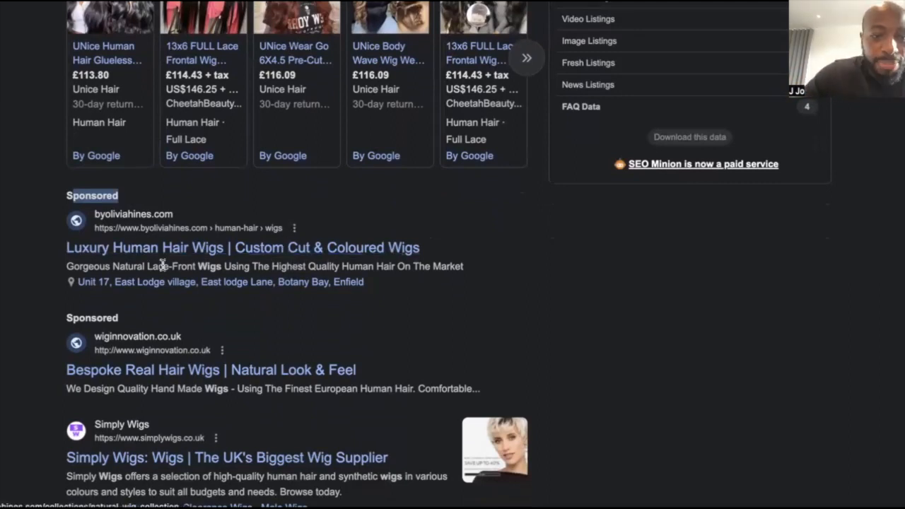
scroll(157, 259, down, 1)
scroll(130, 283, down, 3)
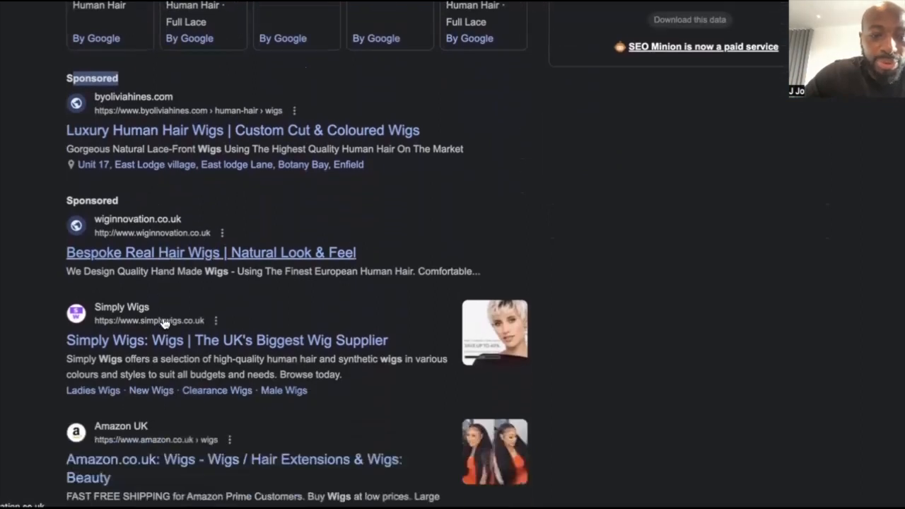
scroll(300, 142, up, 1)
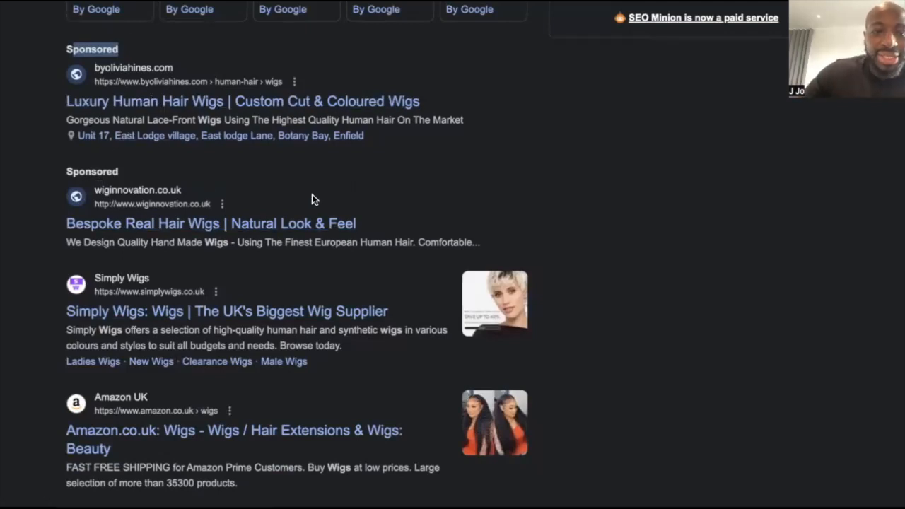
scroll(244, 78, up, 1)
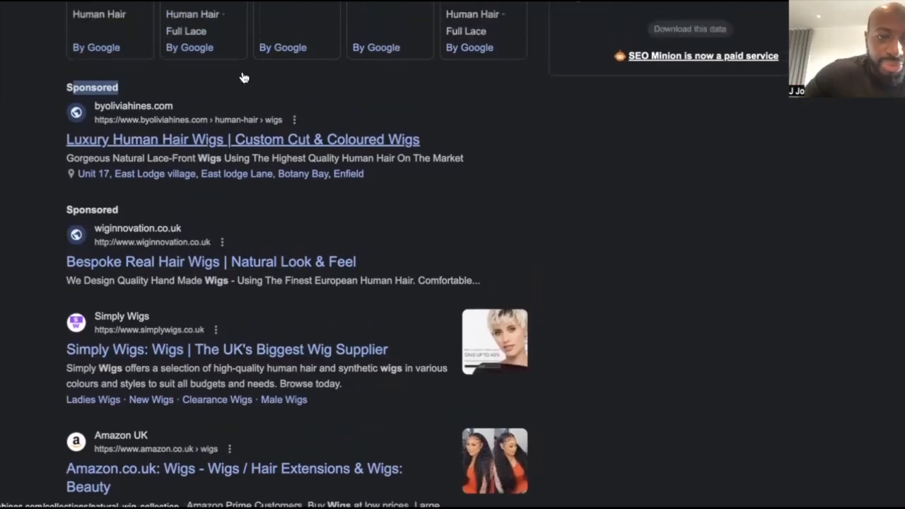
scroll(212, 163, up, 1)
scroll(255, 154, down, 1)
scroll(315, 168, down, 3)
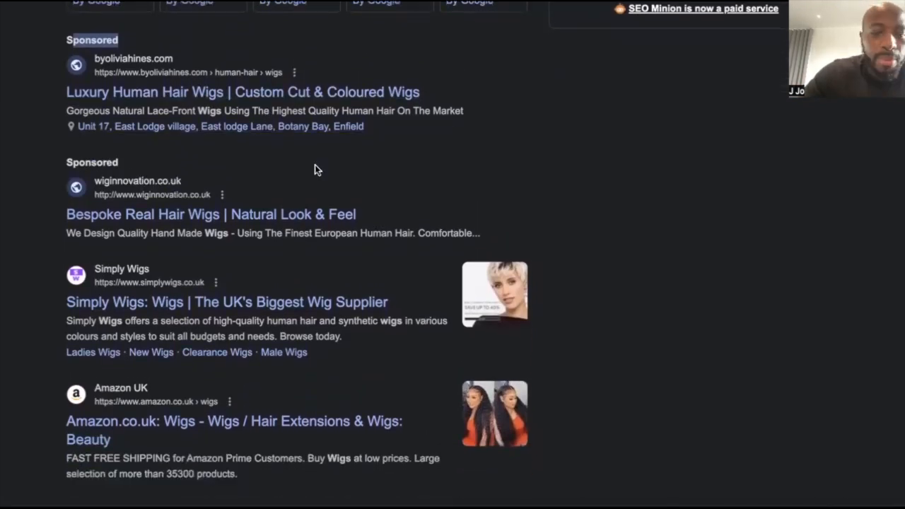
scroll(317, 170, up, 2)
scroll(315, 170, up, 1)
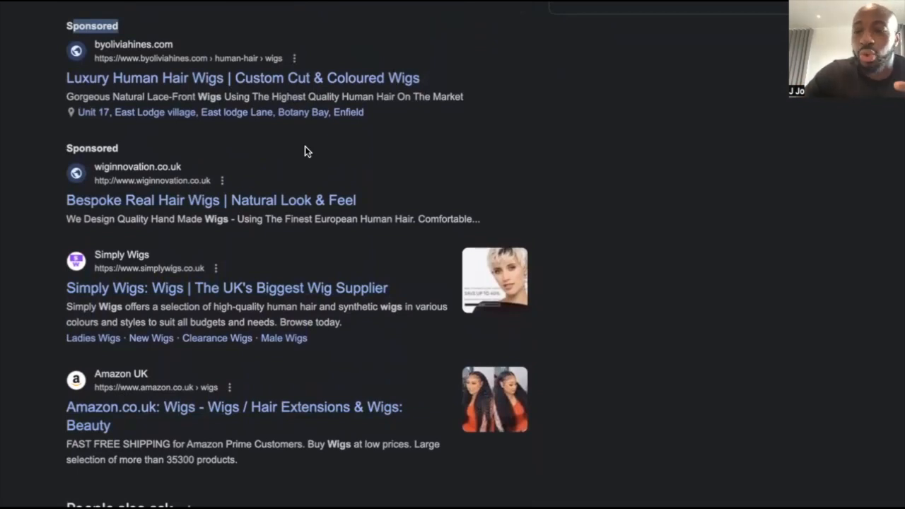
scroll(168, 131, up, 1)
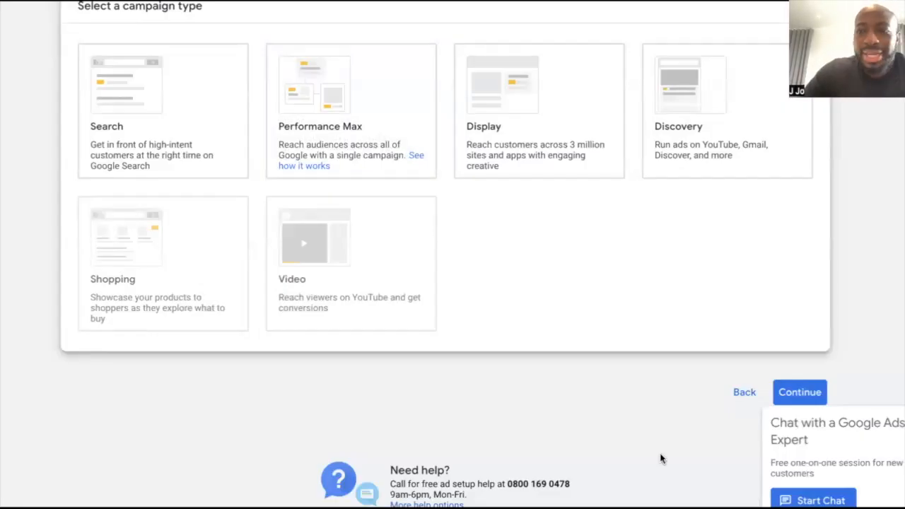
Return to Google Ads and set the campaign objective to Leads with Search as the campaign type
scroll(568, 239, up, 4)
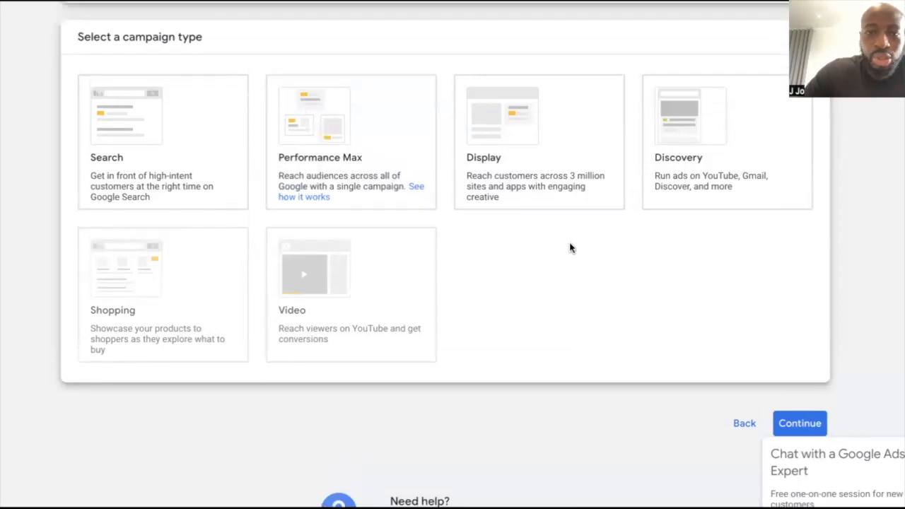
scroll(572, 249, up, 1)
click(387, 104)
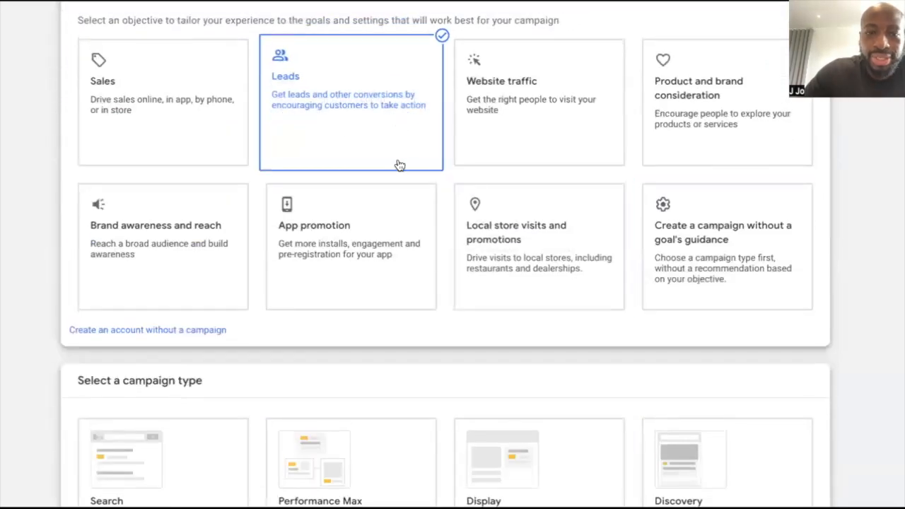
scroll(457, 241, down, 5)
click(202, 157)
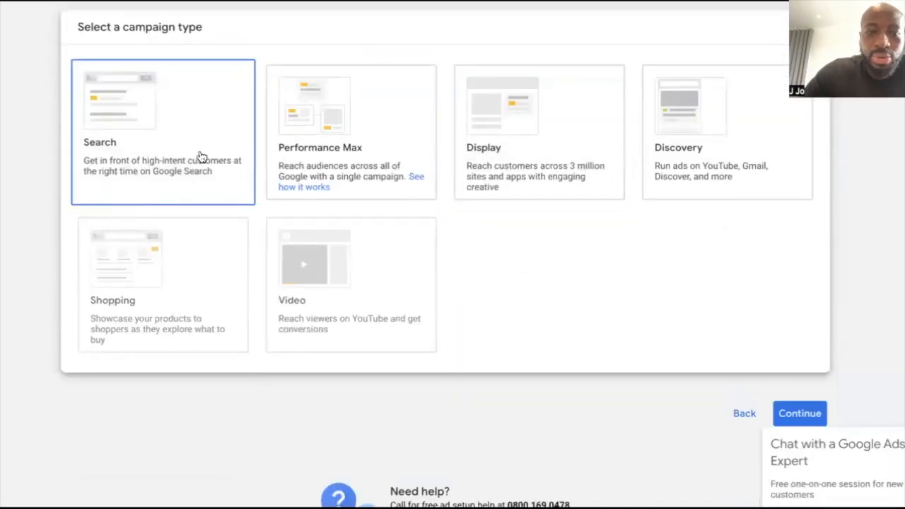
scroll(329, 144, down, 4)
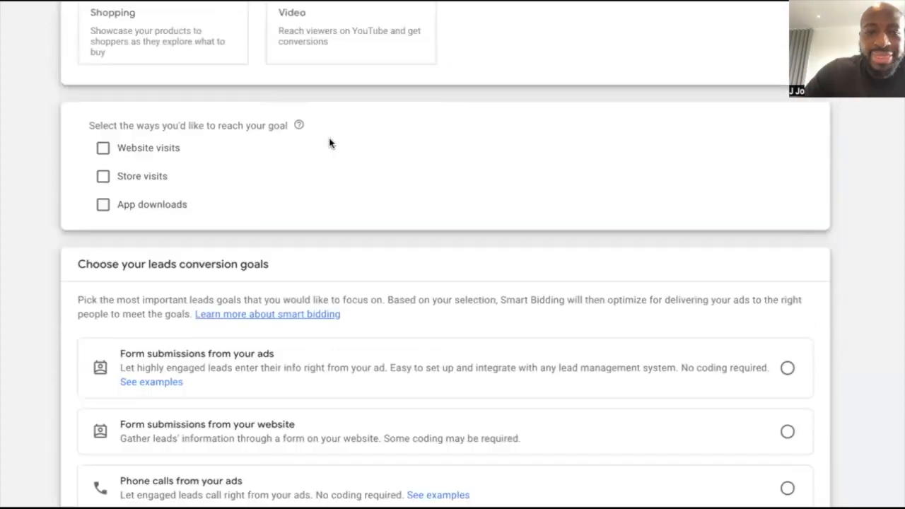
Enable Website visits as a way to reach the goal, and try Store visits before clearing it again
scroll(329, 143, up, 2)
scroll(295, 196, down, 3)
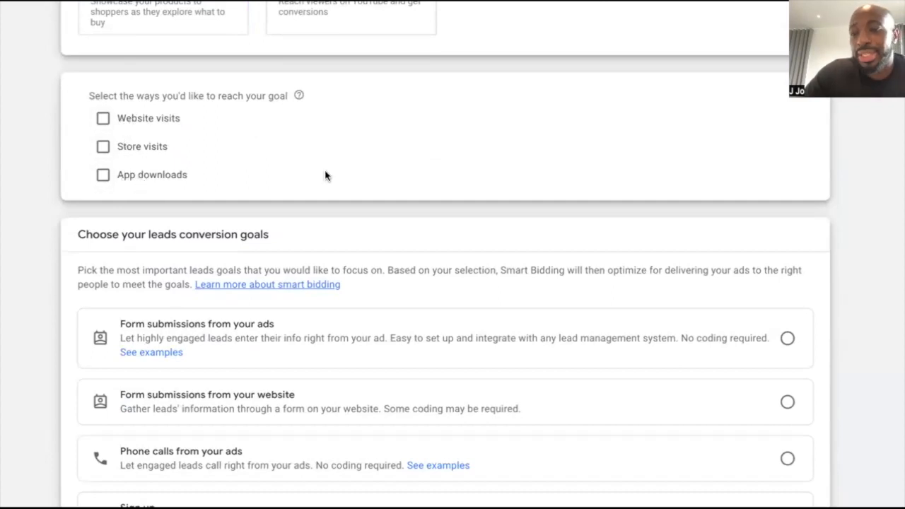
click(138, 123)
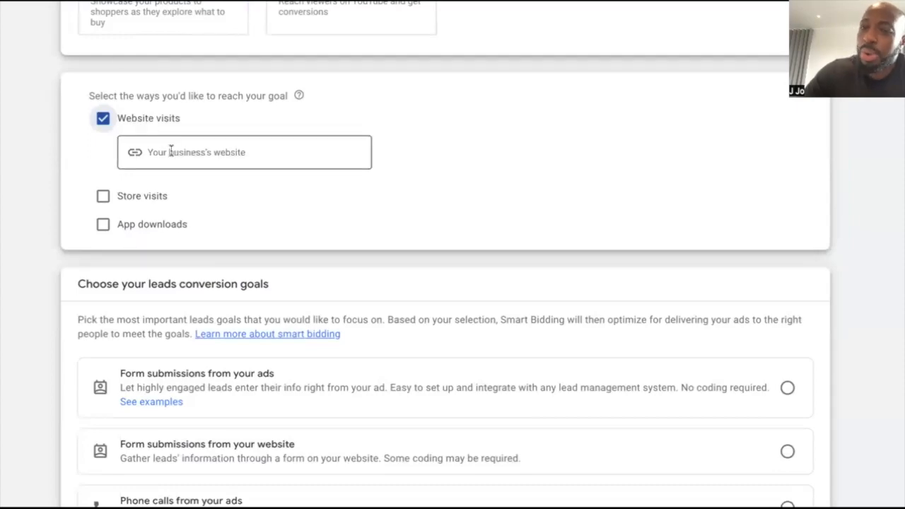
scroll(416, 168, up, 10)
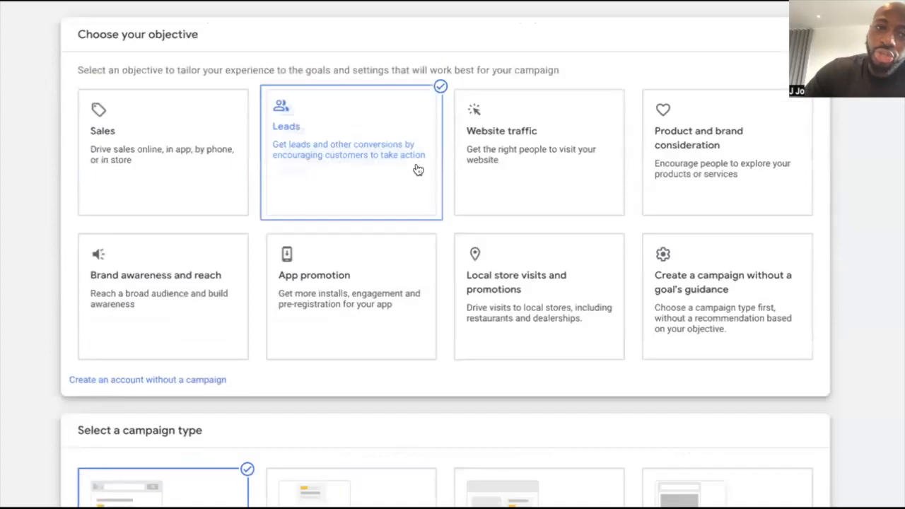
scroll(332, 204, down, 10)
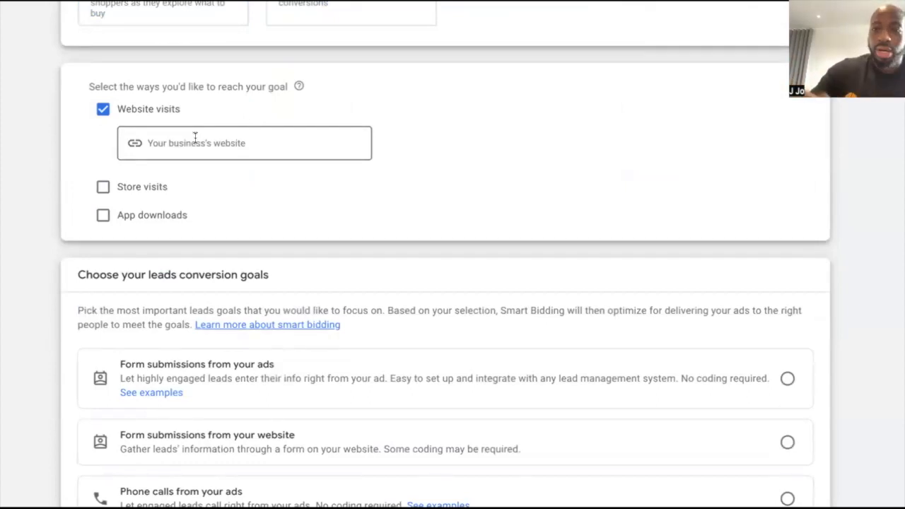
click(105, 189)
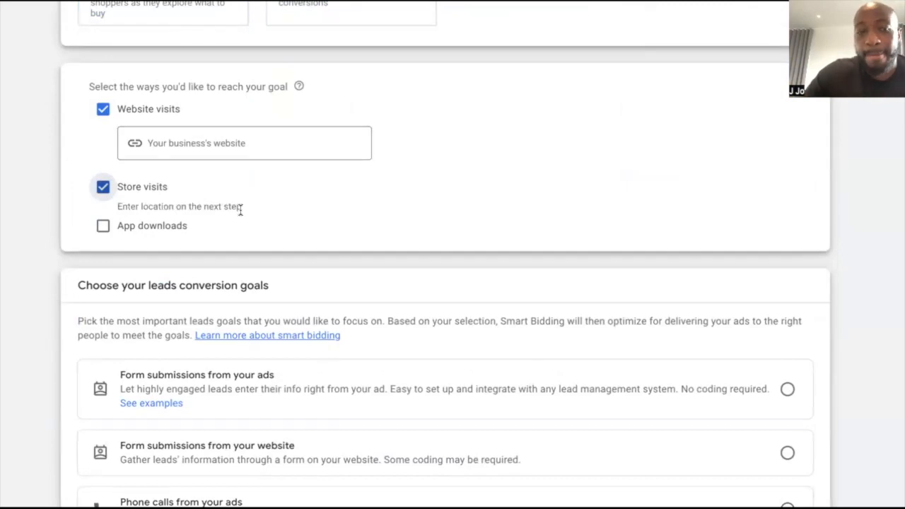
click(103, 188)
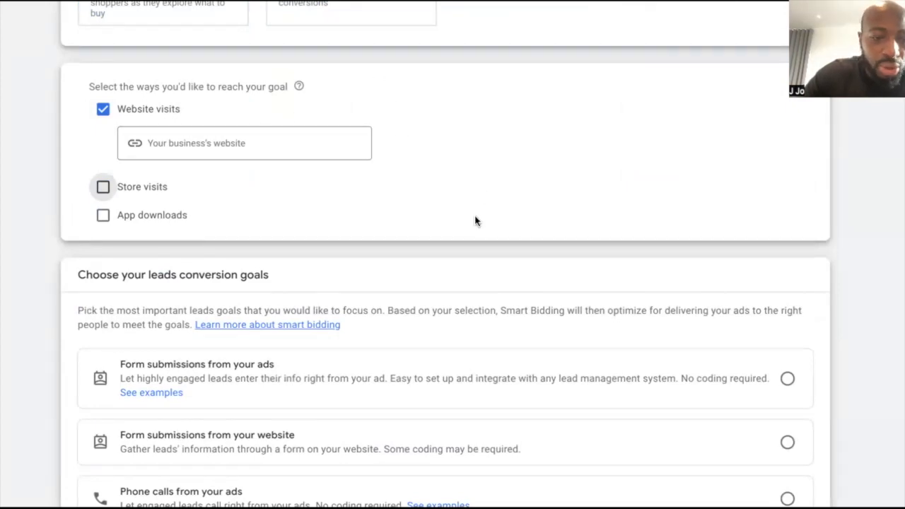
Review the leads conversion goals offered for the Search campaign
scroll(474, 223, down, 2)
scroll(475, 220, down, 3)
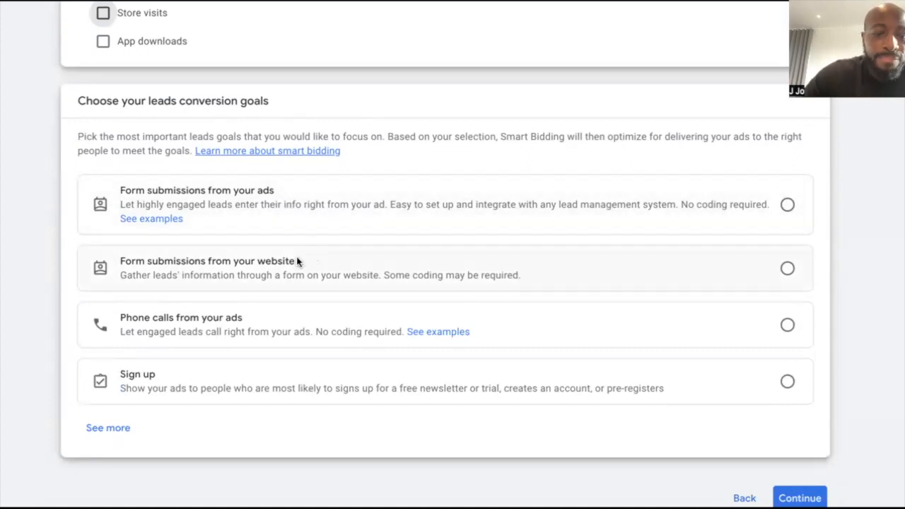
scroll(297, 259, down, 2)
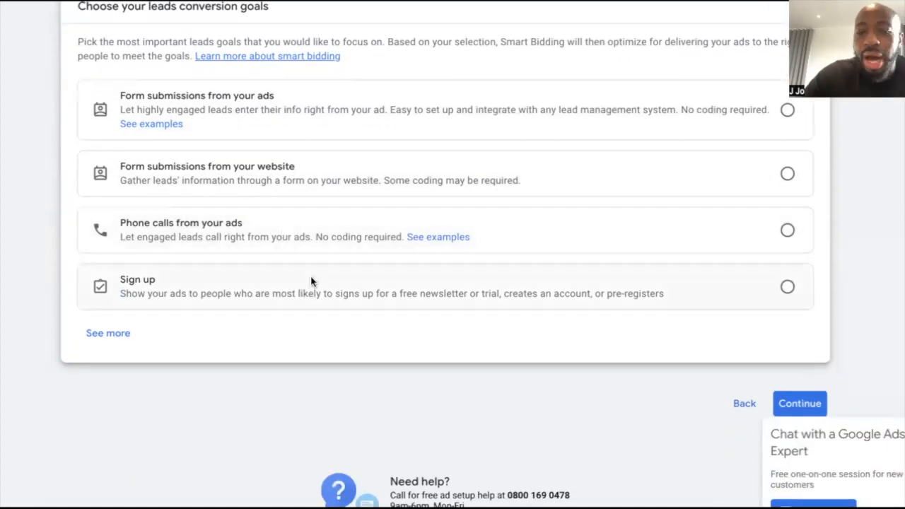
scroll(324, 251, up, 1)
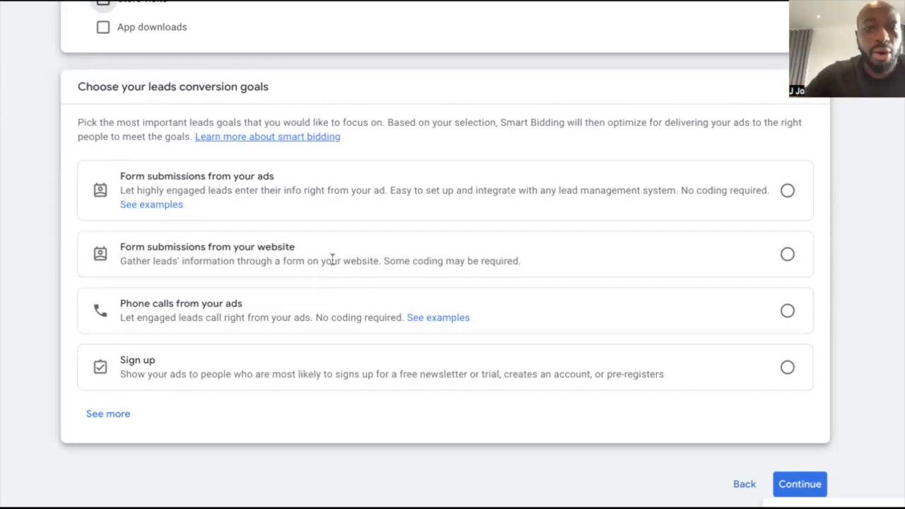
Change the campaign objective to Sales and select Search as the campaign type
scroll(342, 239, up, 10)
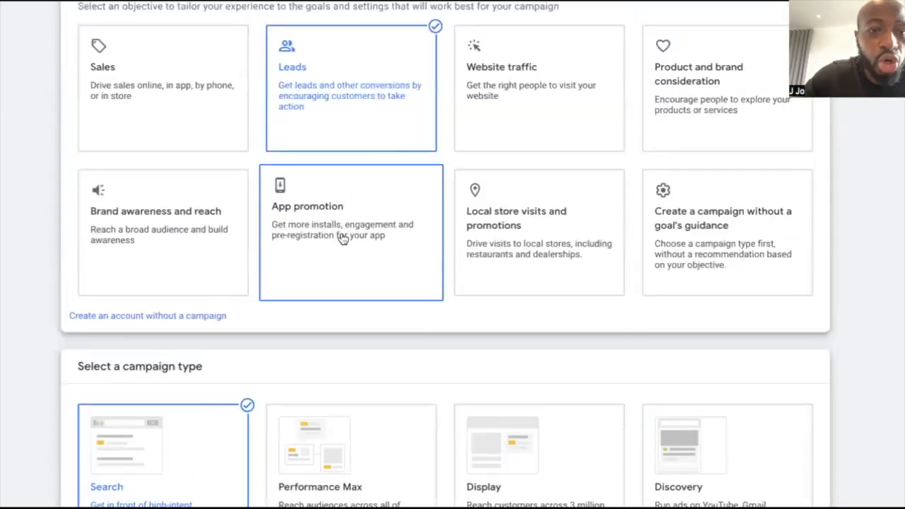
scroll(192, 117, down, 5)
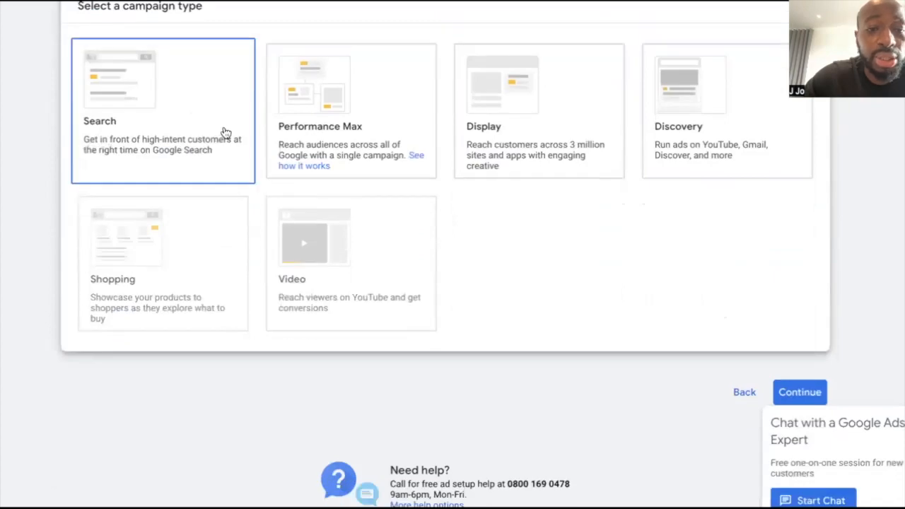
scroll(333, 91, up, 6)
scroll(266, 163, down, 4)
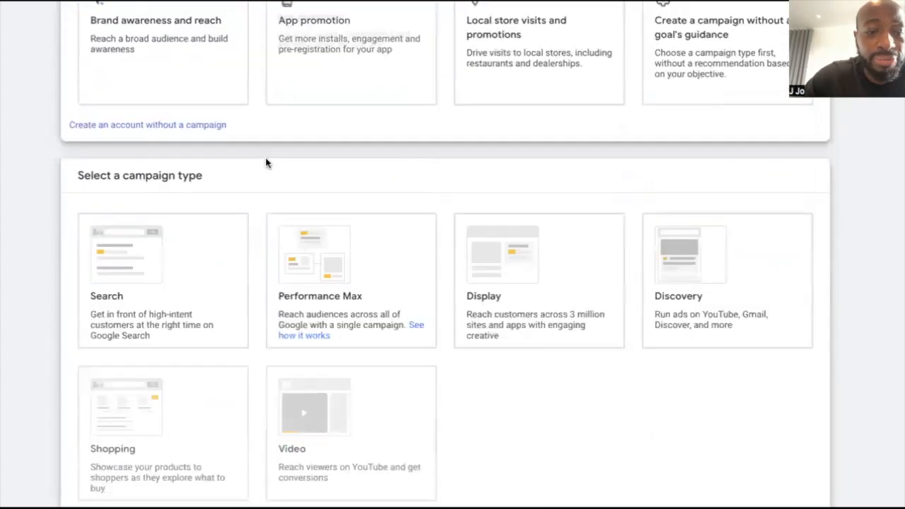
scroll(248, 155, down, 2)
click(208, 133)
scroll(208, 132, down, 5)
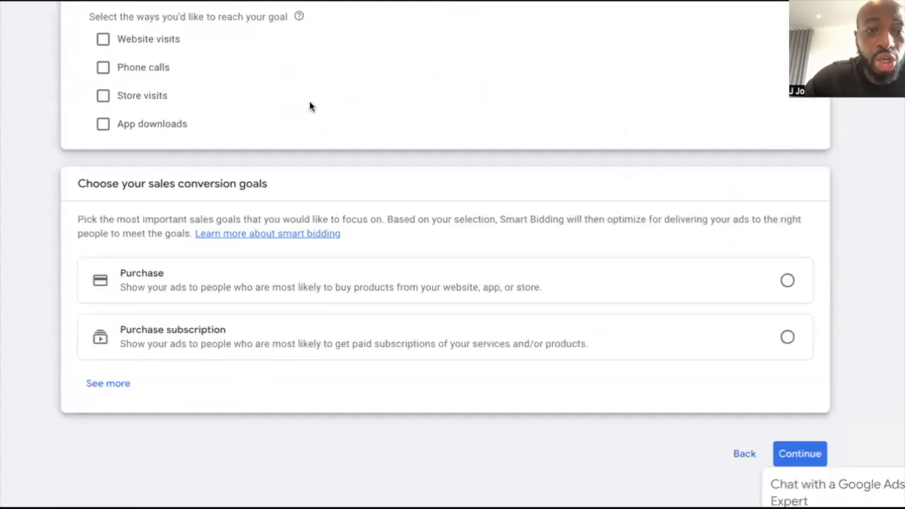
Review the ways to reach the goal and the sales conversion goals for the Sales campaign
scroll(315, 105, down, 1)
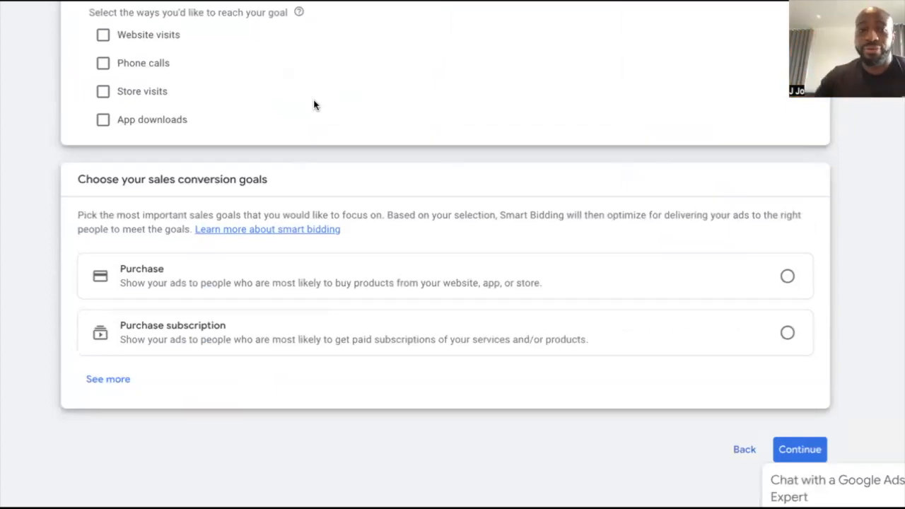
scroll(314, 104, up, 1)
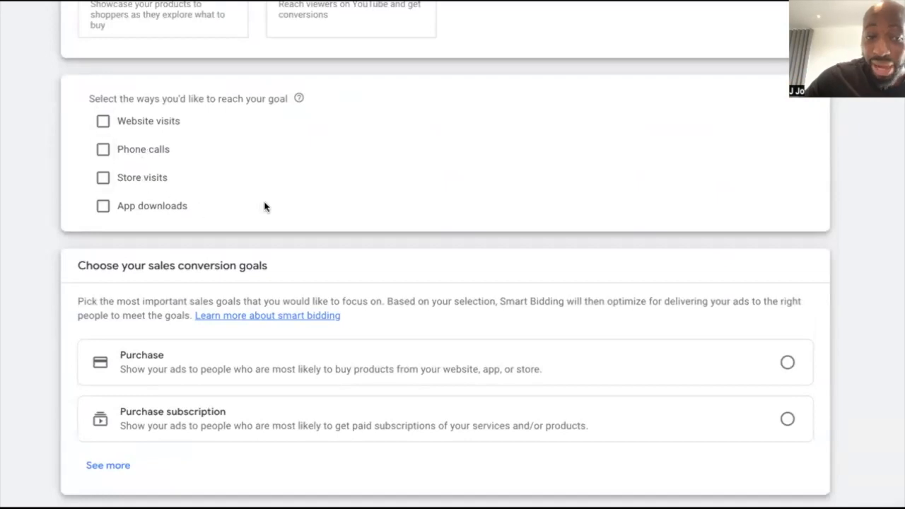
scroll(265, 206, down, 1)
scroll(264, 206, down, 1)
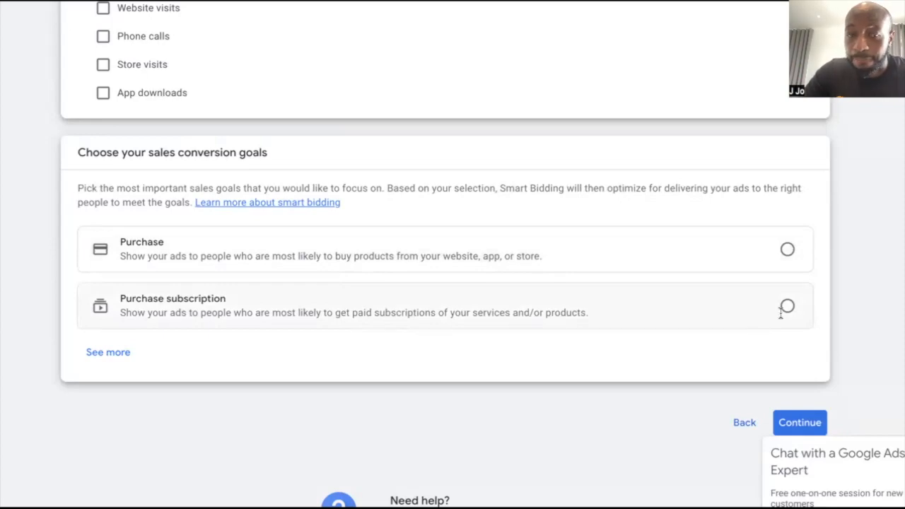
scroll(594, 187, up, 2)
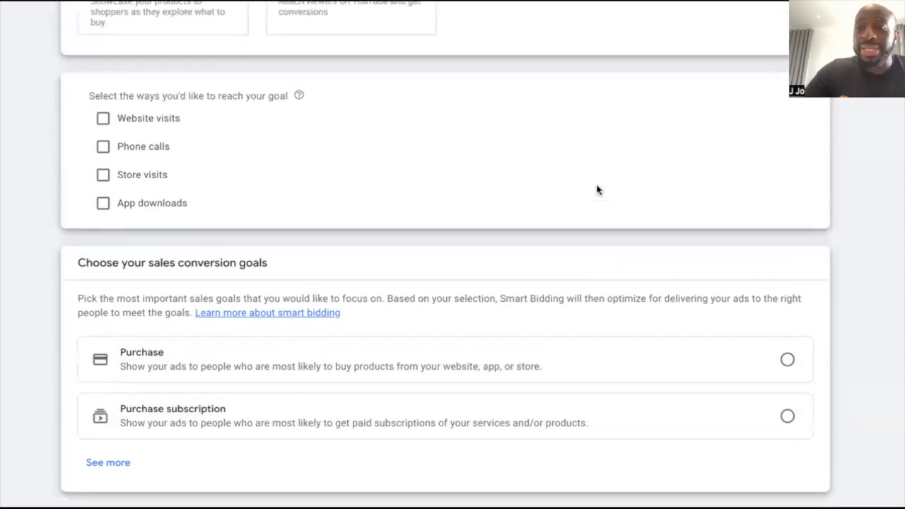
Change the campaign objective back to Leads, with Search as the campaign type
scroll(537, 126, up, 10)
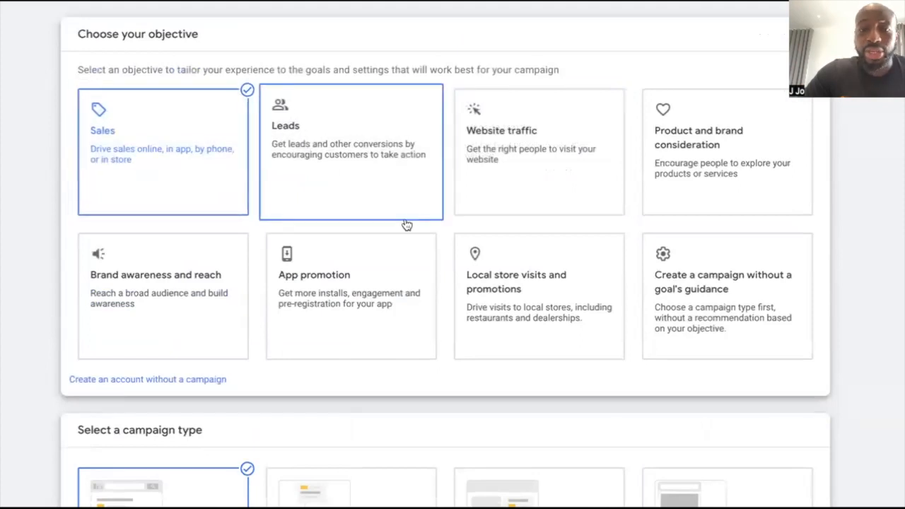
scroll(244, 154, down, 10)
scroll(247, 154, up, 2)
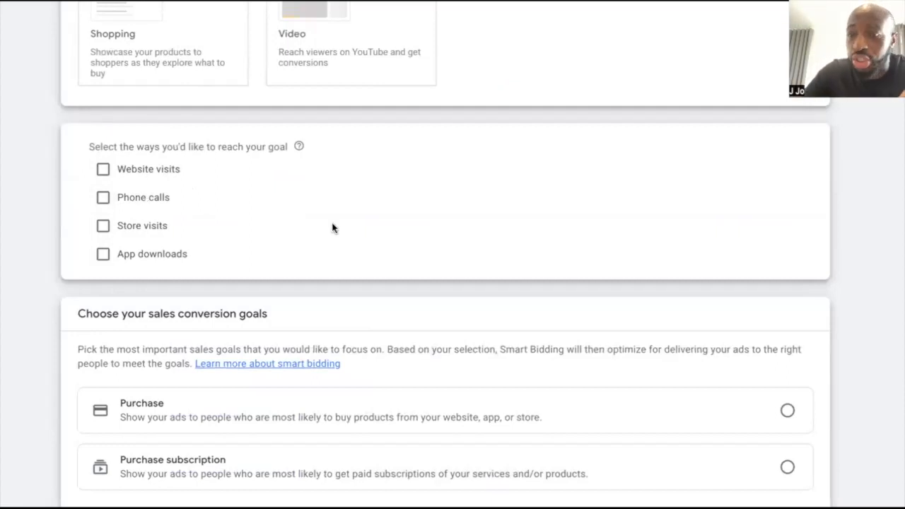
scroll(333, 228, up, 9)
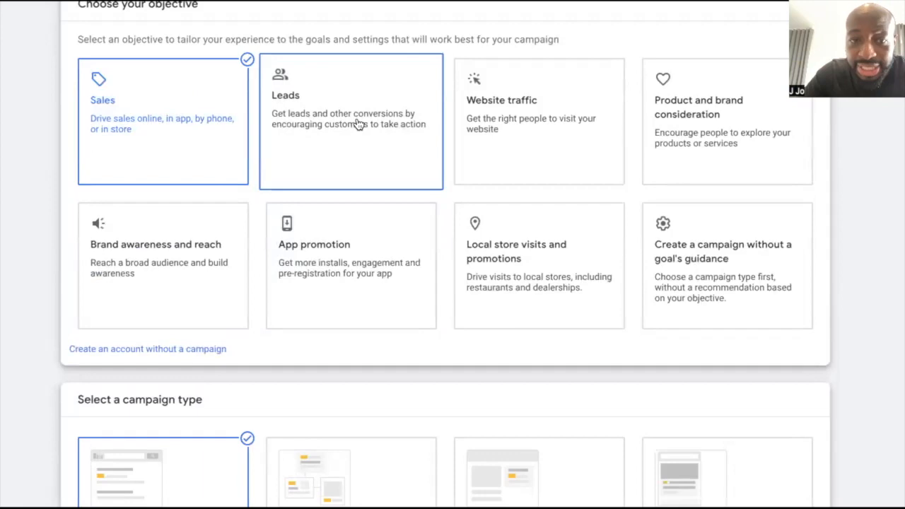
scroll(318, 122, down, 5)
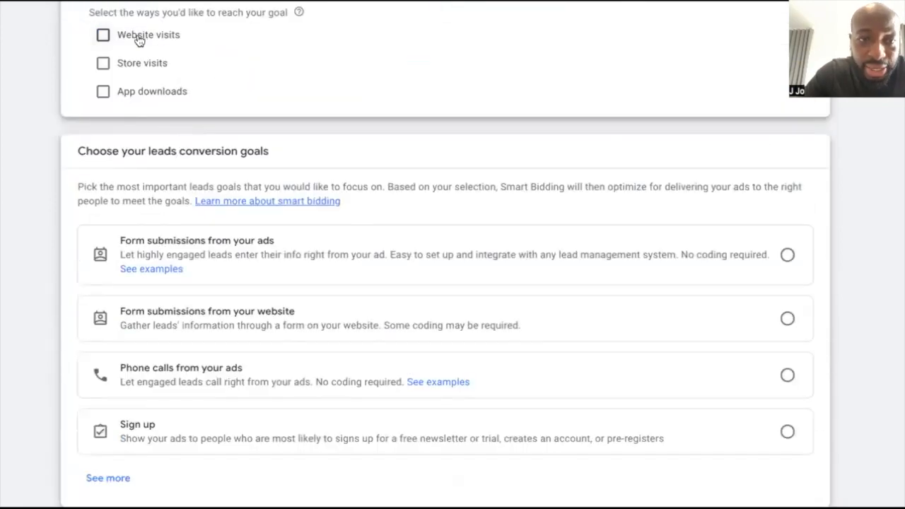
click(137, 36)
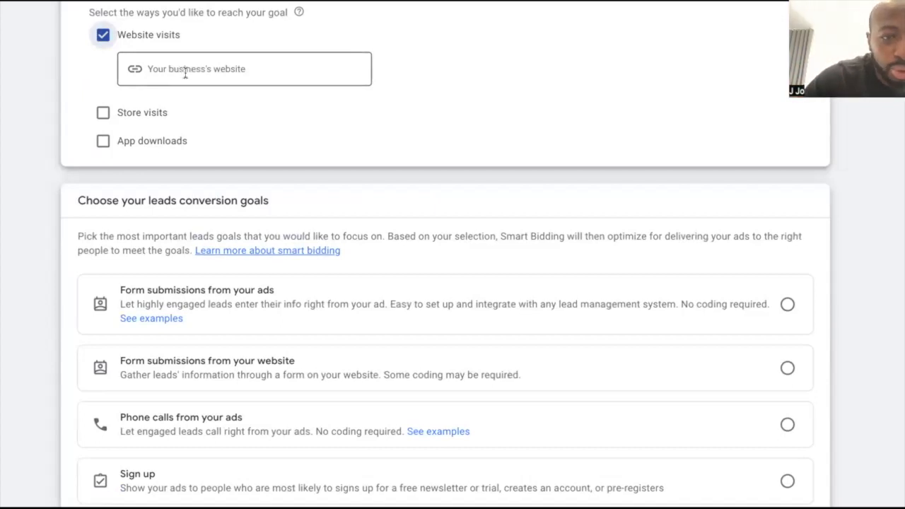
click(186, 73)
text(w)
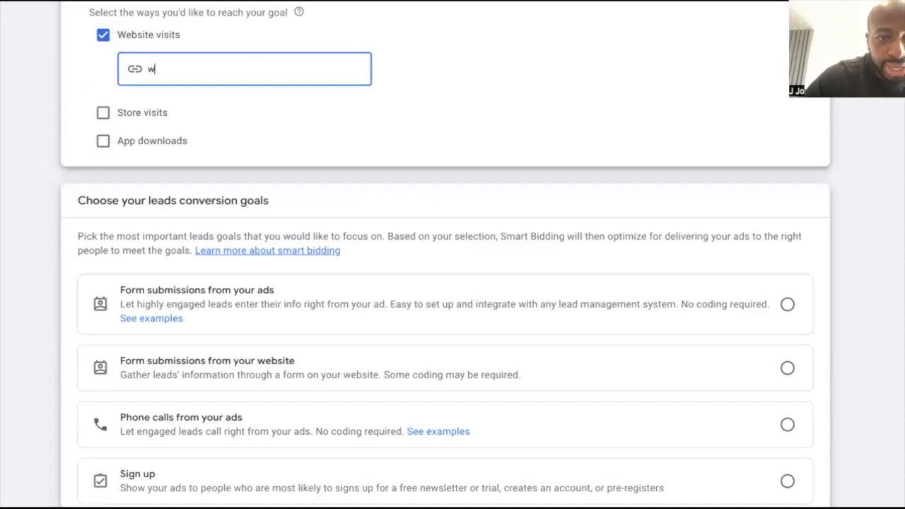
text(ww.hair)
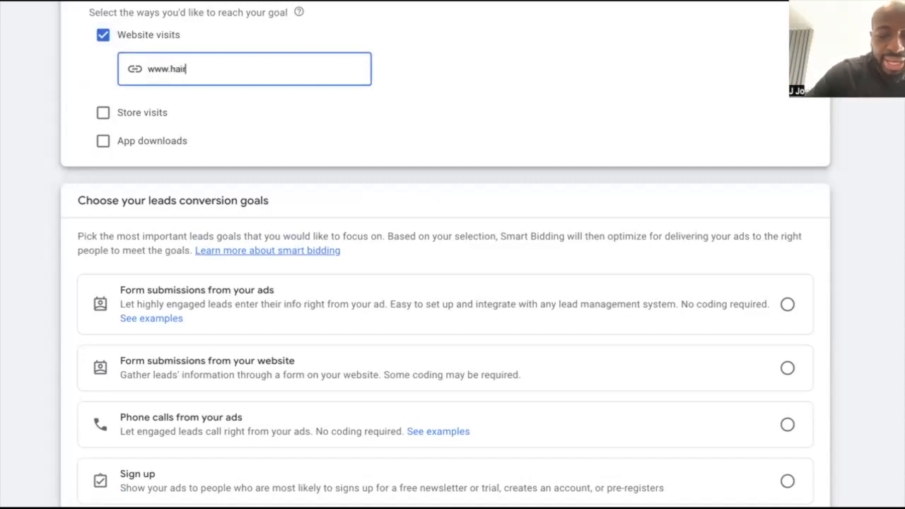
text(salon.com)
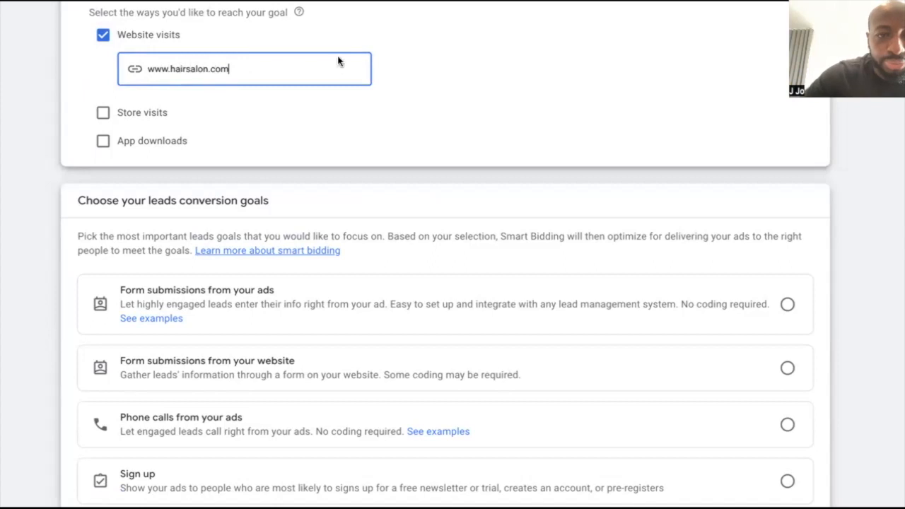
Choose Phone calls from your ads as the leads conversion goal and continue to the campaign settings
scroll(389, 146, down, 5)
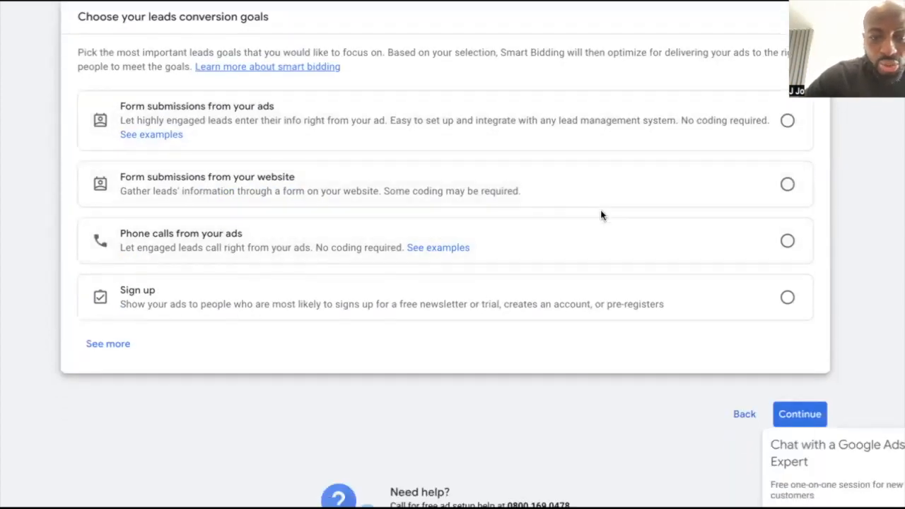
click(787, 241)
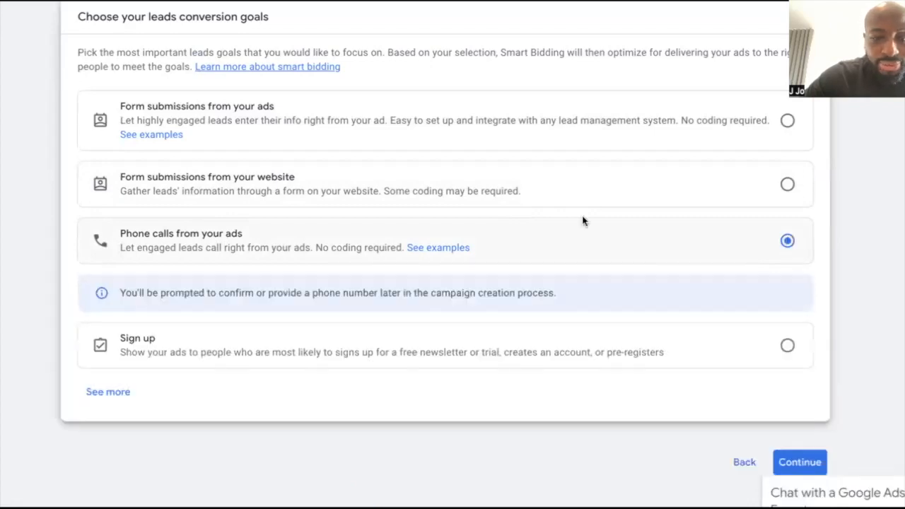
scroll(582, 219, down, 1)
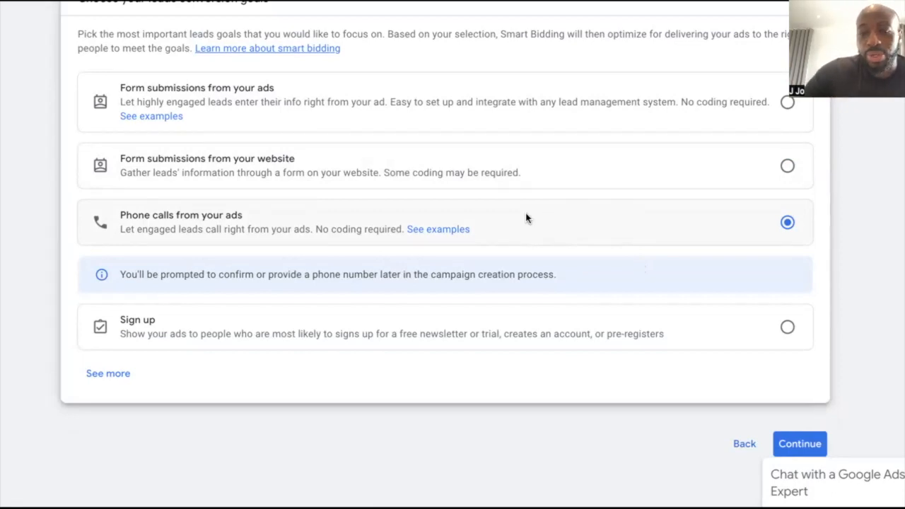
scroll(527, 217, up, 2)
scroll(552, 202, down, 2)
scroll(452, 86, up, 2)
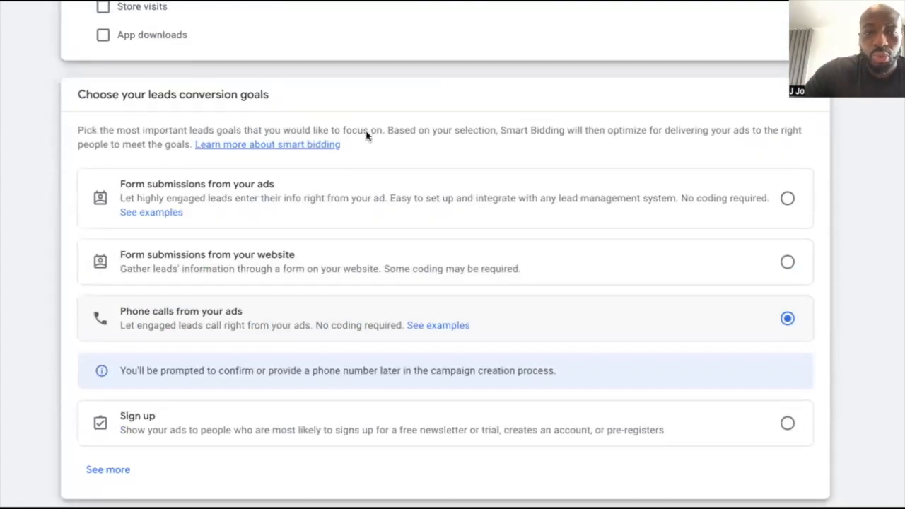
scroll(389, 292, down, 2)
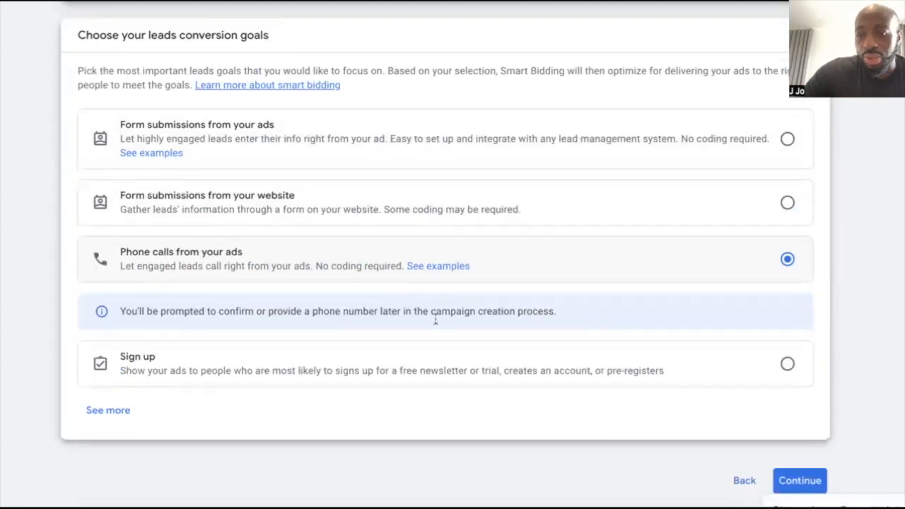
click(798, 480)
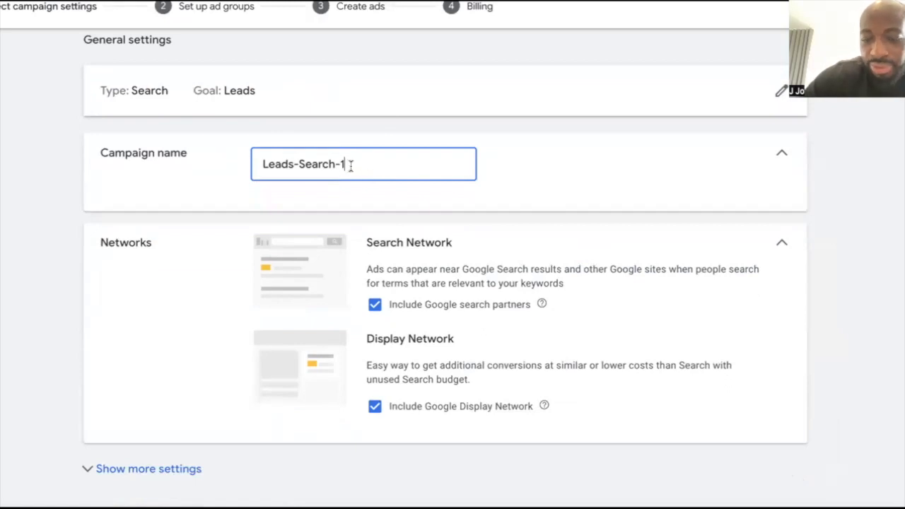
Rename the campaign as Leads-For-Hair-Salon
key(BackSpace)
key(BackSpace)
key(BackSpace)
key(BackSpace)
key(BackSpace)
key(BackSpace)
key(BackSpace)
key(BackSpace)
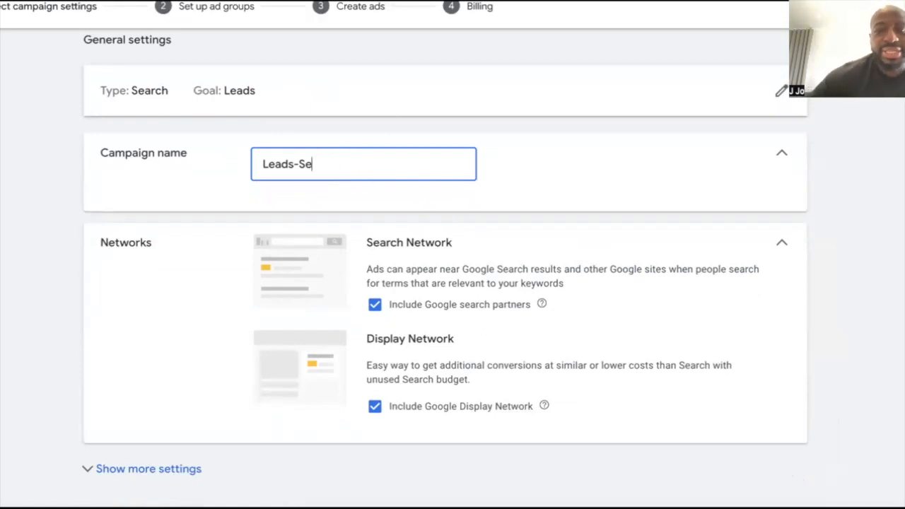
text(For-)
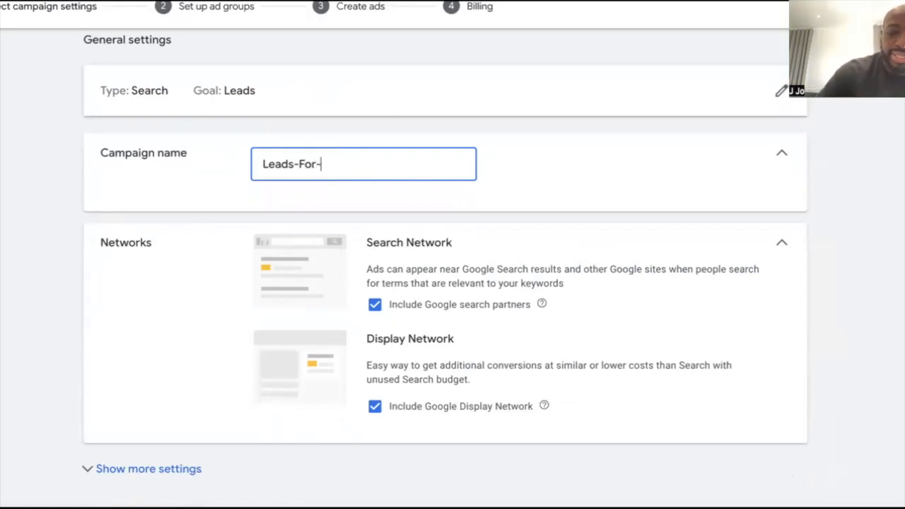
text(Hair-Salon)
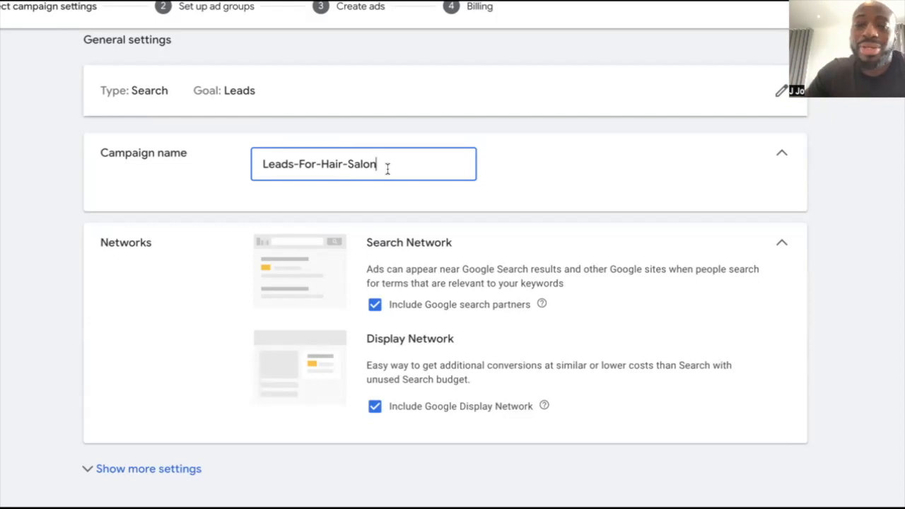
drag(380, 165, 266, 159)
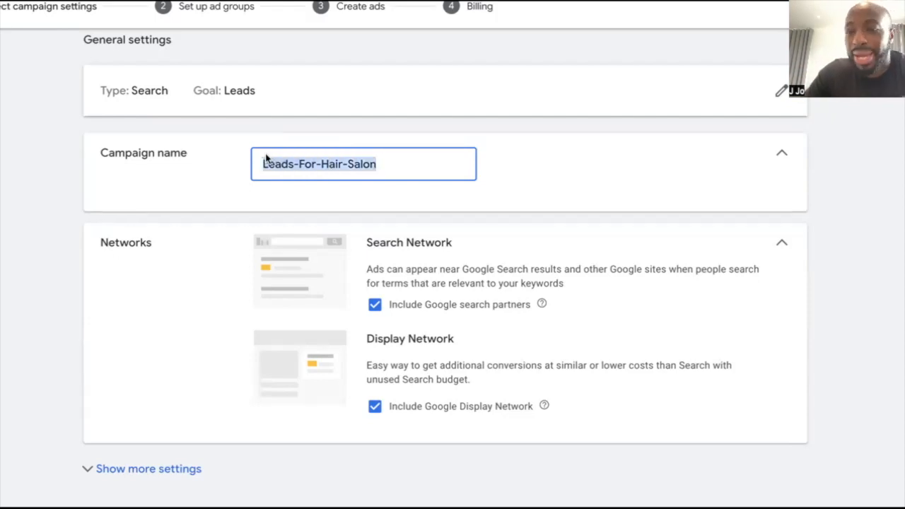
Exclude Google search partners and the Google Display Network from the campaign's networks
scroll(545, 195, down, 2)
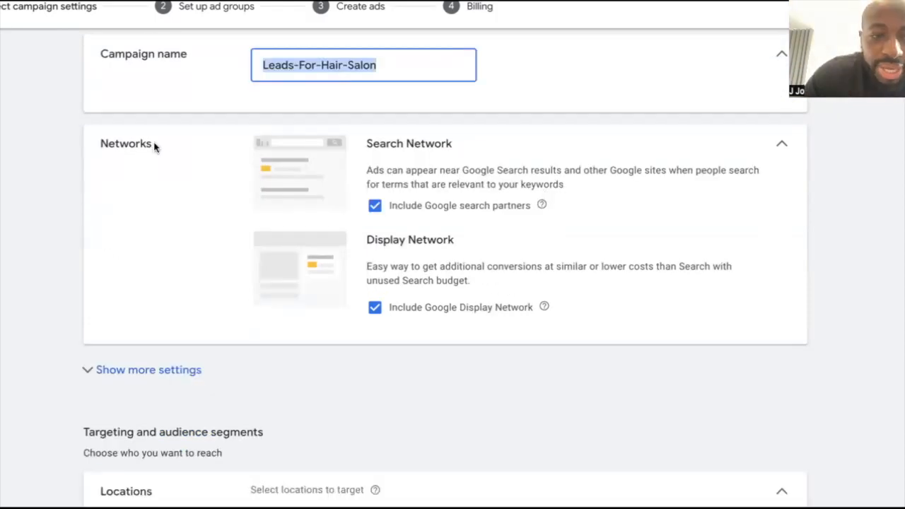
click(375, 207)
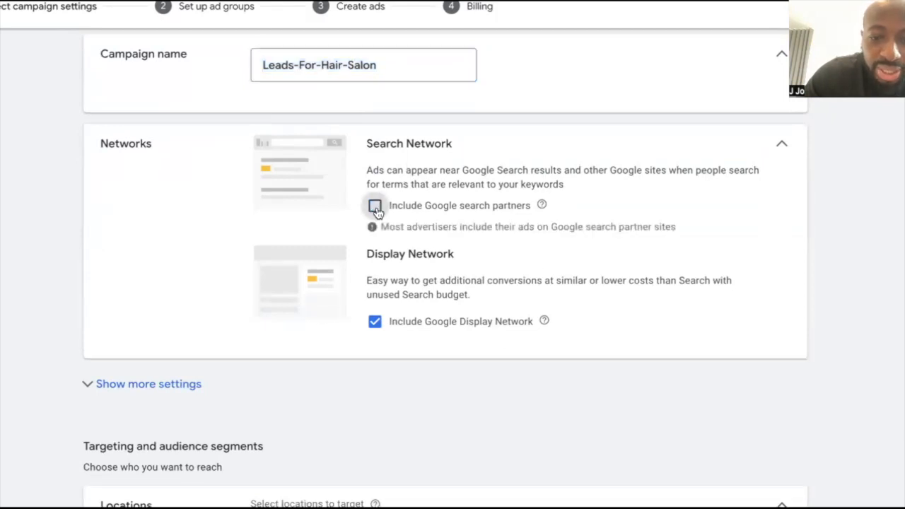
click(375, 321)
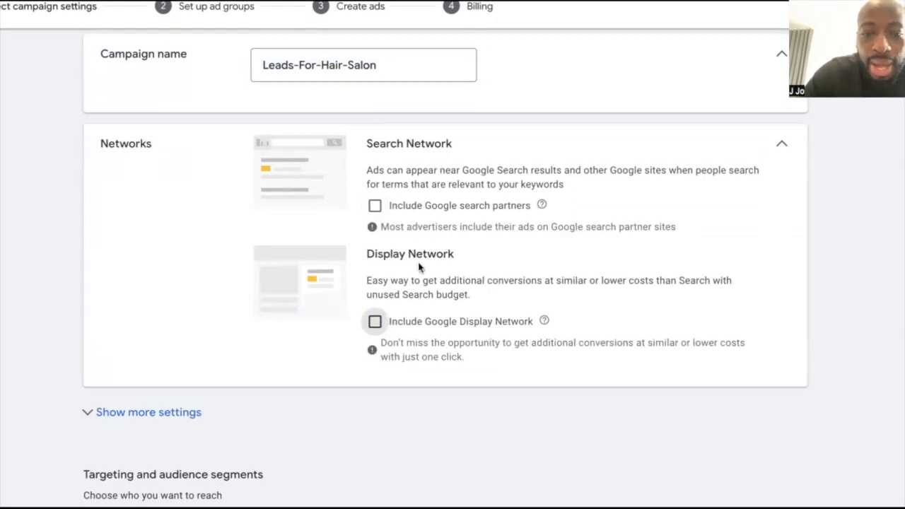
scroll(449, 322, down, 2)
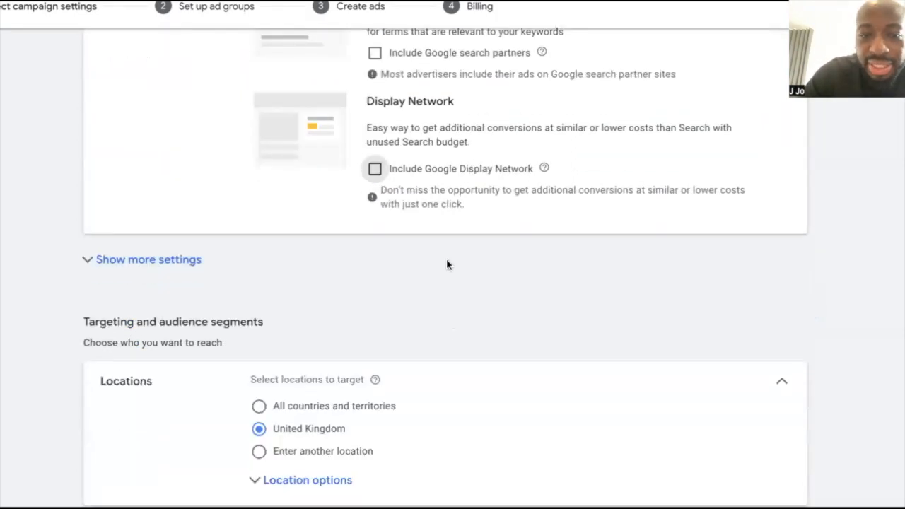
scroll(409, 146, up, 1)
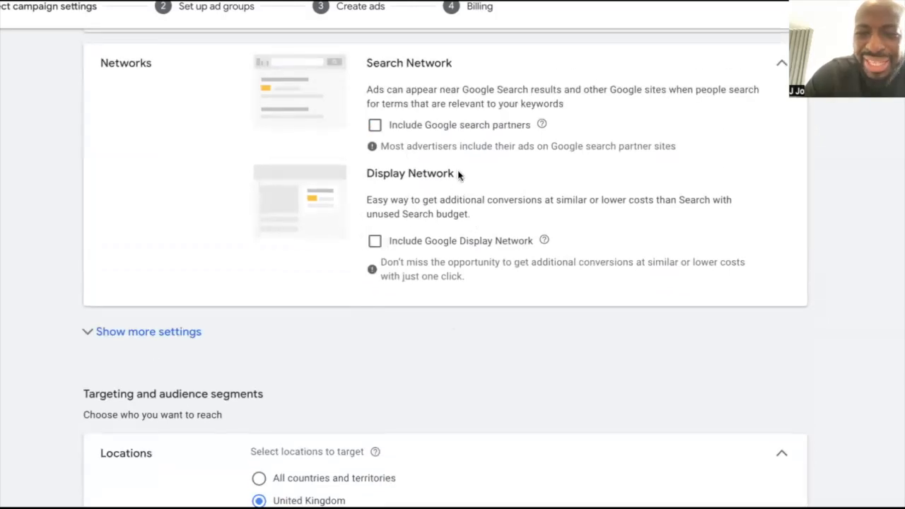
drag(457, 173, 370, 171)
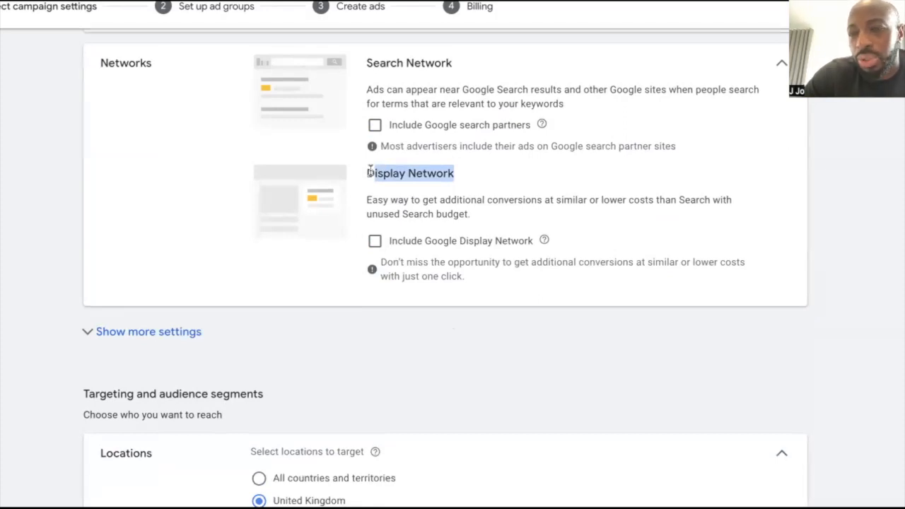
click(507, 177)
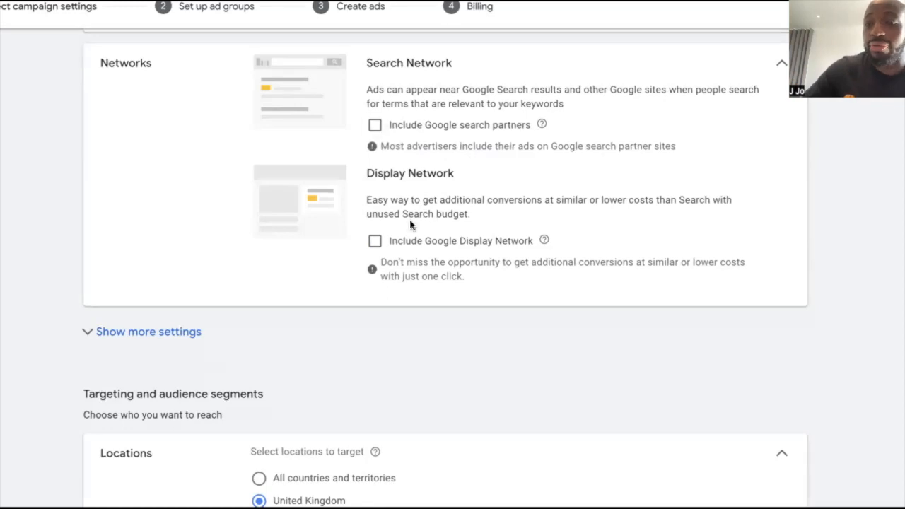
Expand the location options and switch the location targeting from United Kingdom to entering another location
scroll(467, 232, down, 4)
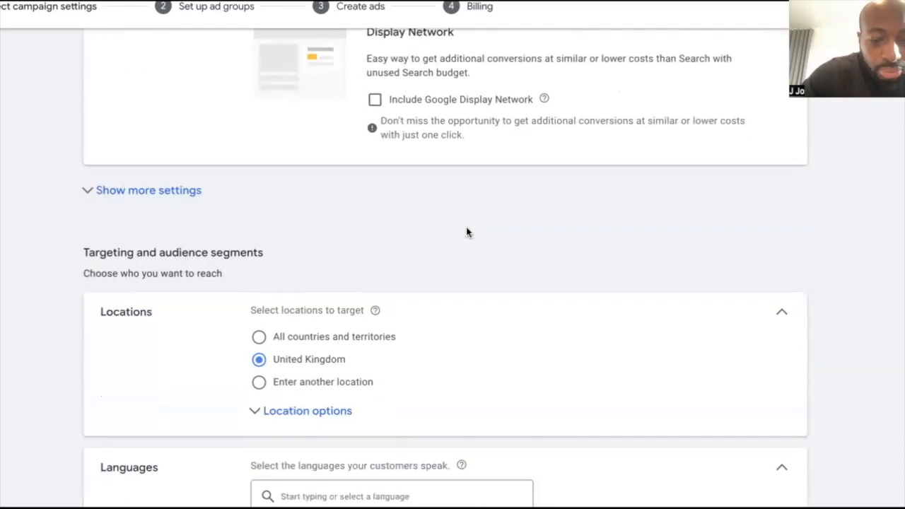
scroll(467, 232, down, 1)
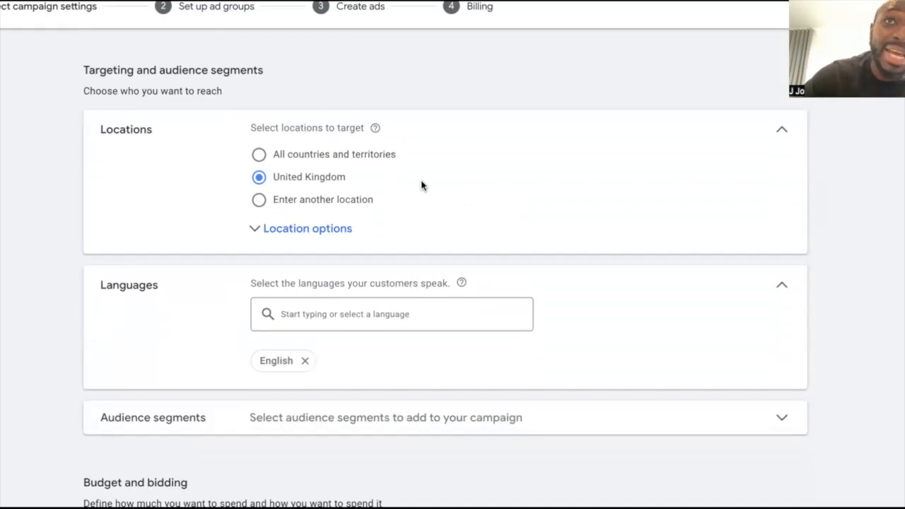
click(298, 237)
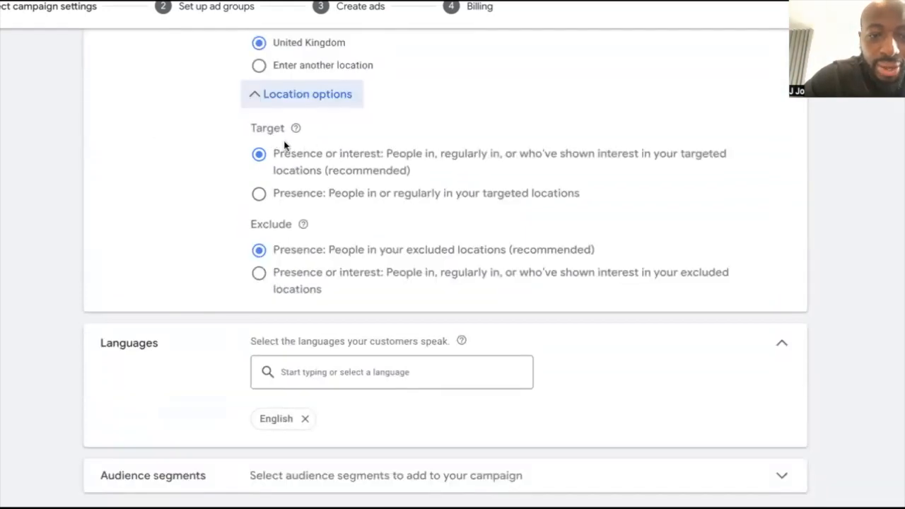
scroll(273, 176, up, 3)
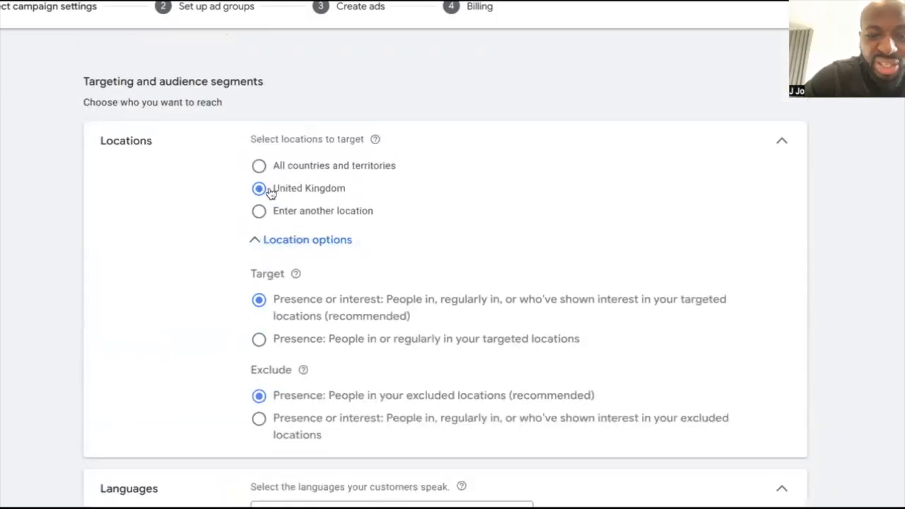
scroll(439, 323, down, 3)
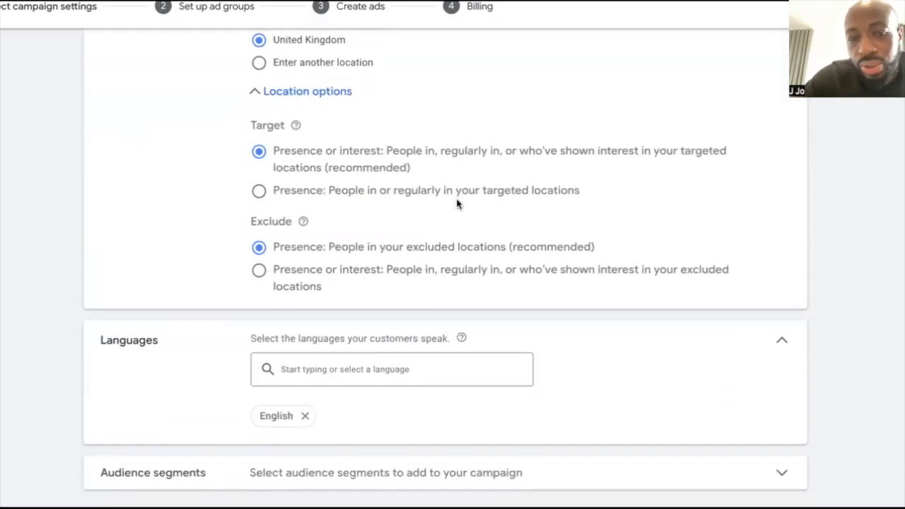
scroll(457, 204, up, 2)
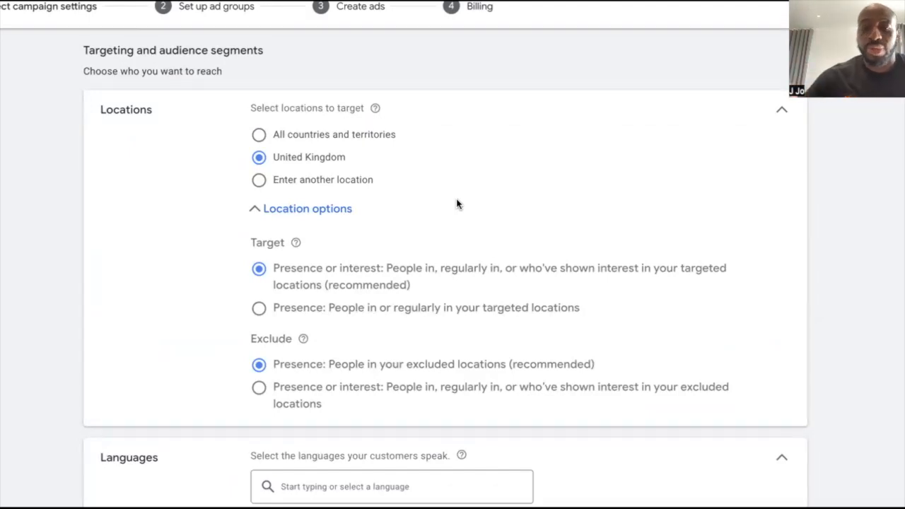
click(286, 182)
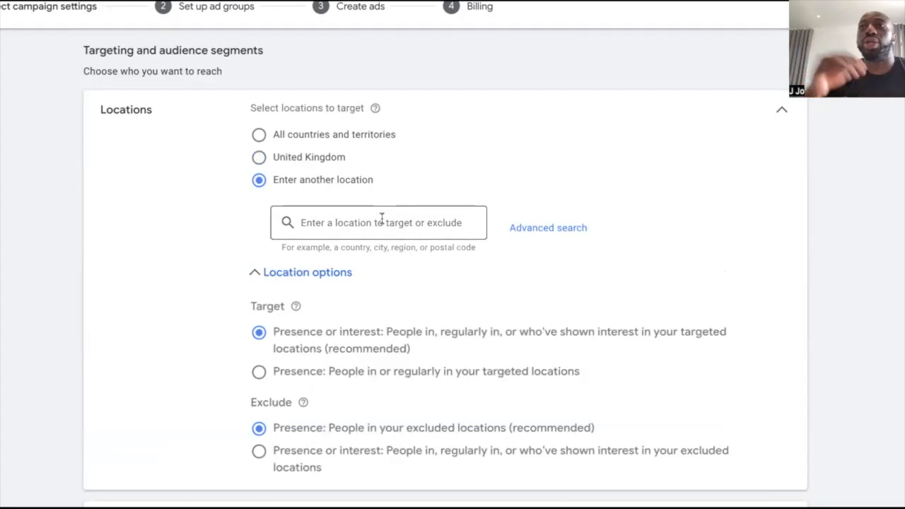
Expand the audience segments settings for the campaign
scroll(382, 217, down, 6)
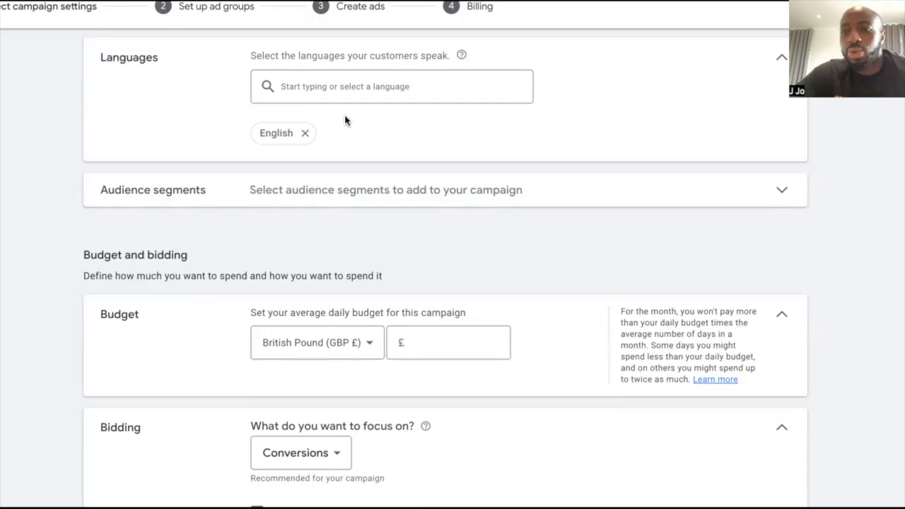
scroll(424, 177, up, 1)
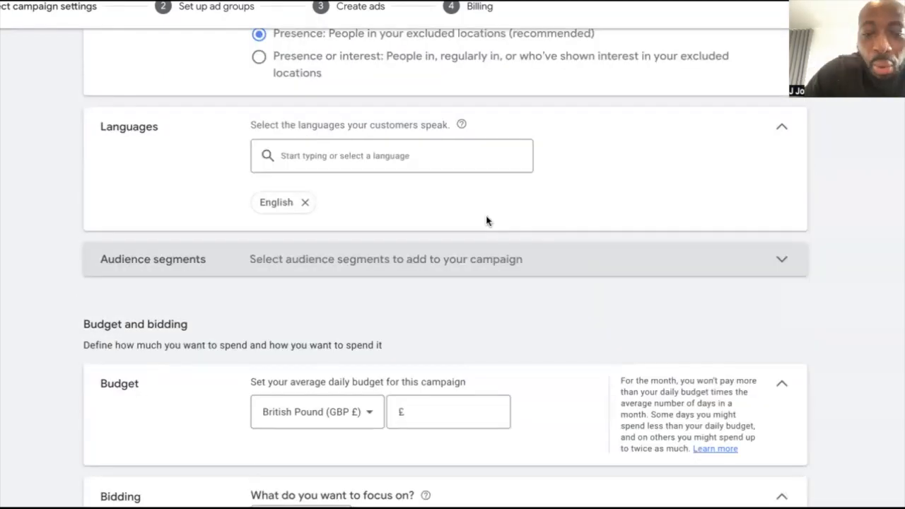
click(535, 265)
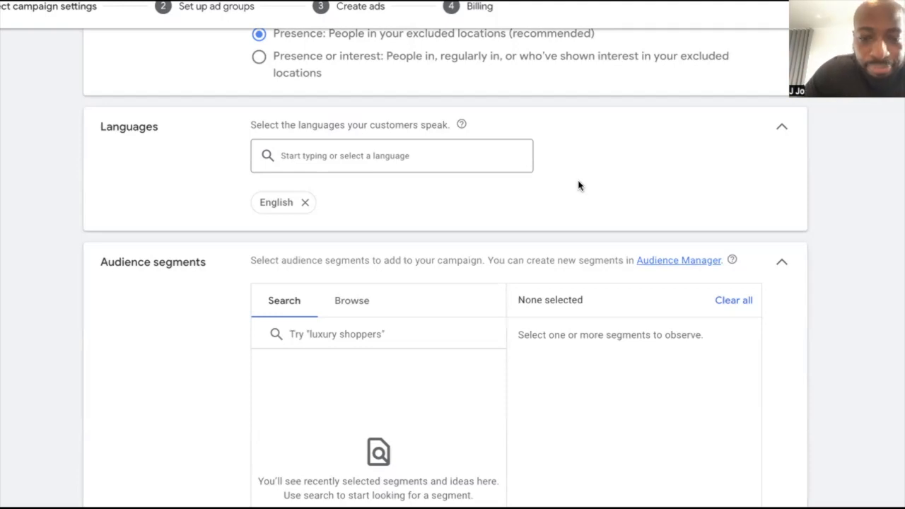
Search the audience segments for "beauty" and add the in-market segment Beauty & Personal Care
scroll(579, 187, down, 2)
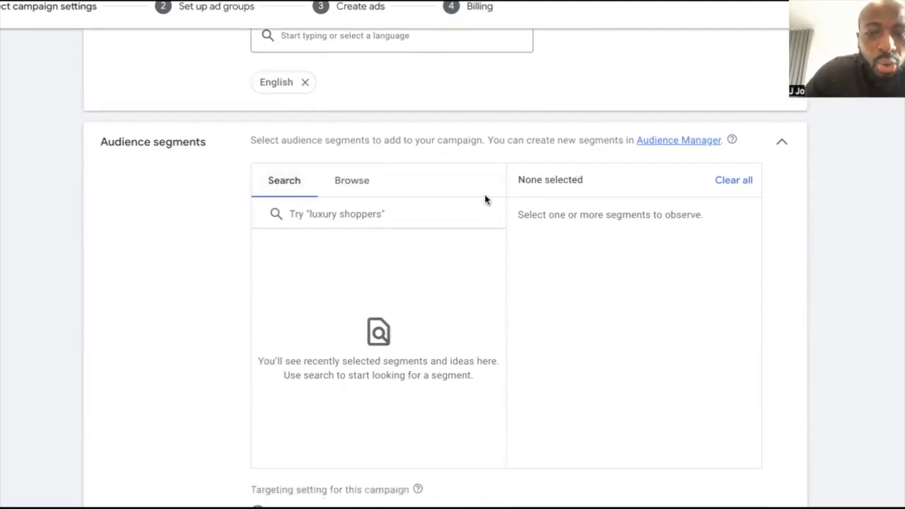
scroll(485, 198, up, 1)
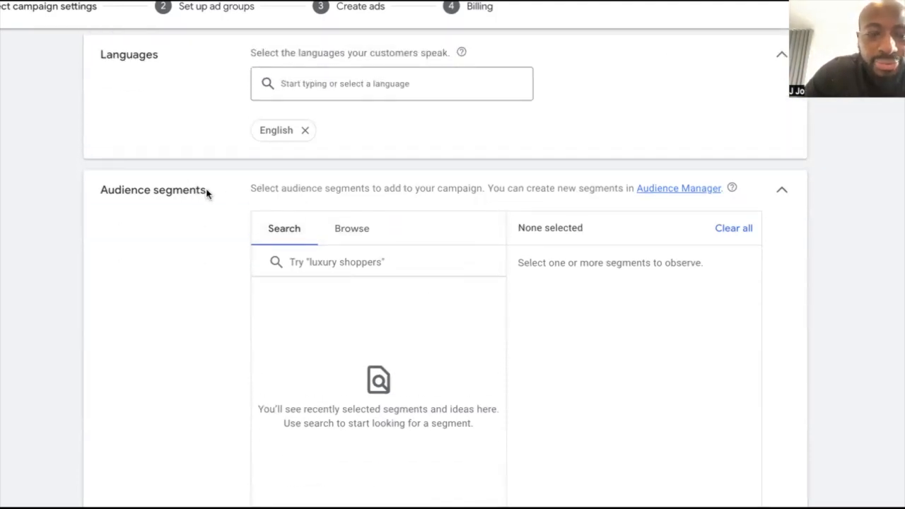
drag(206, 193, 145, 191)
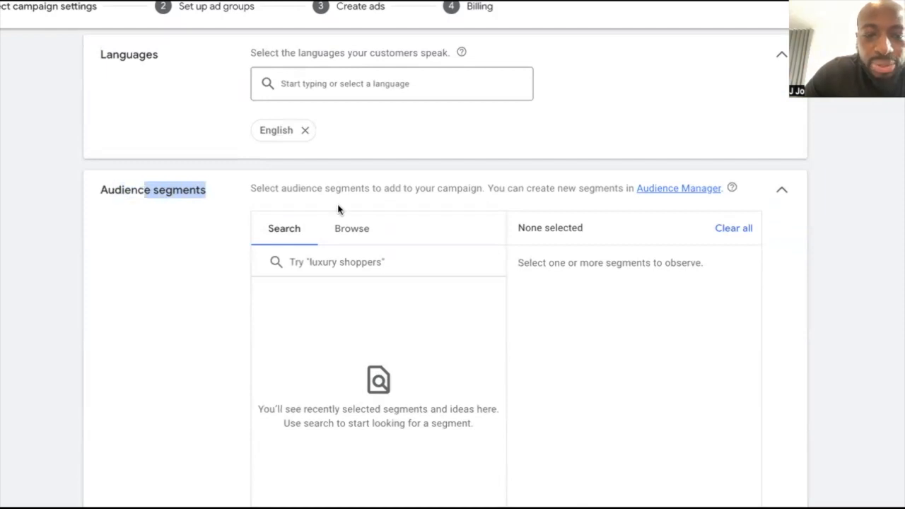
scroll(430, 264, down, 1)
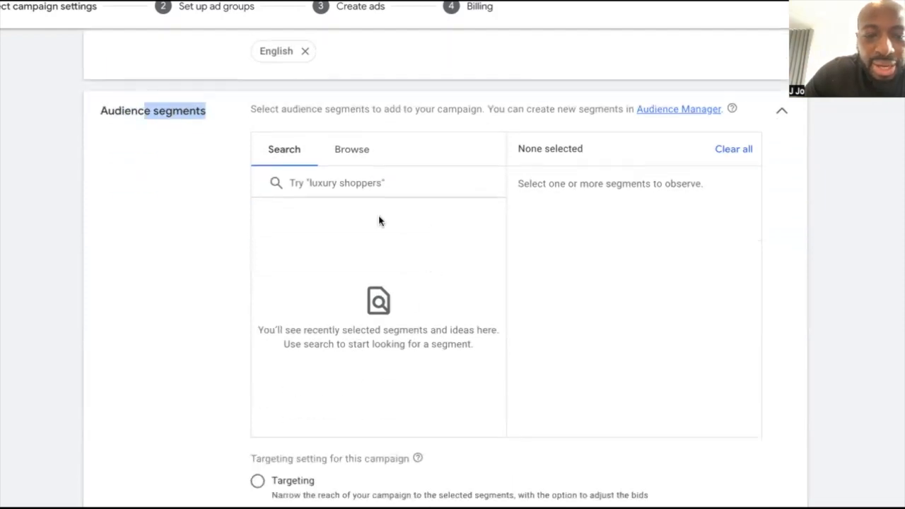
click(335, 186)
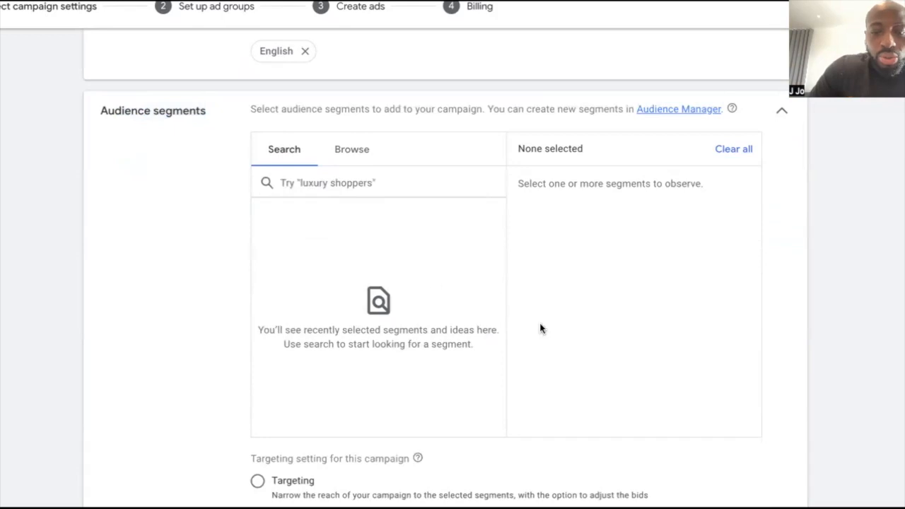
scroll(540, 328, down, 3)
scroll(540, 310, down, 2)
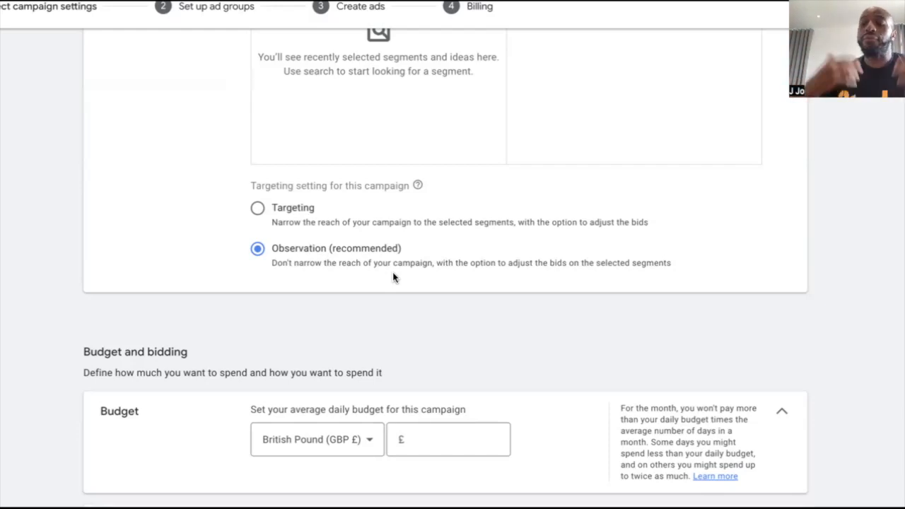
scroll(429, 194, up, 3)
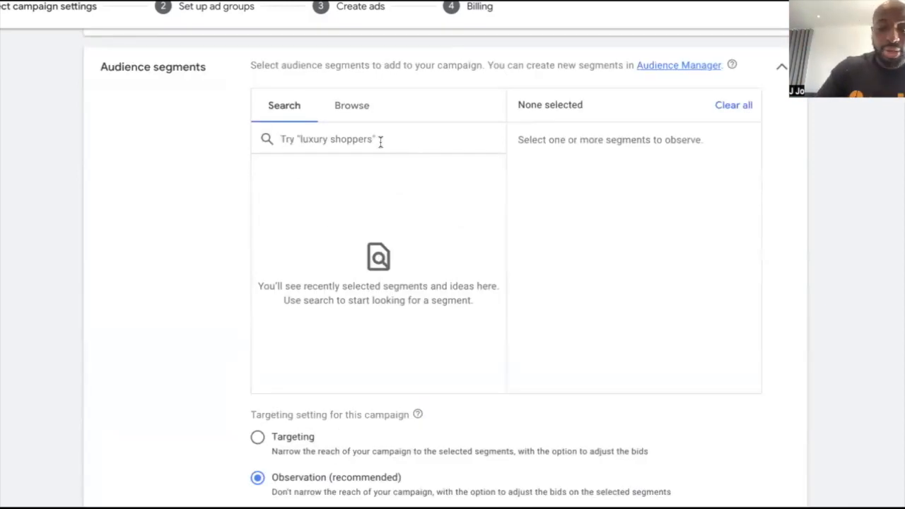
text(beauty)
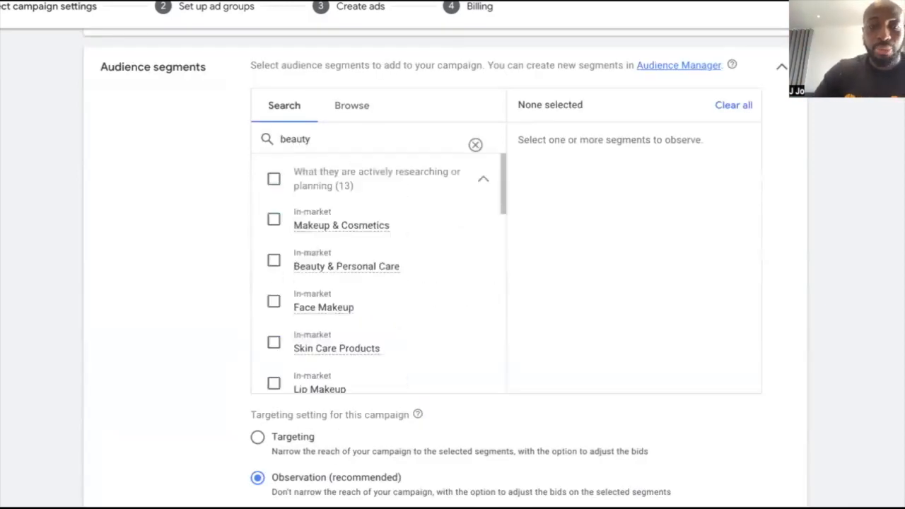
click(273, 262)
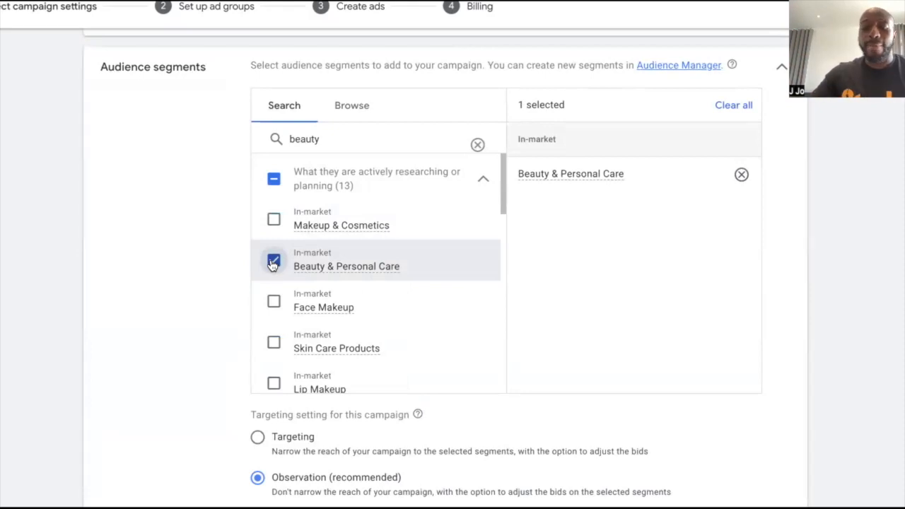
Add the in-market segments Hair Care Products and Hair Color Products to the campaign's audience segments
scroll(273, 264, down, 2)
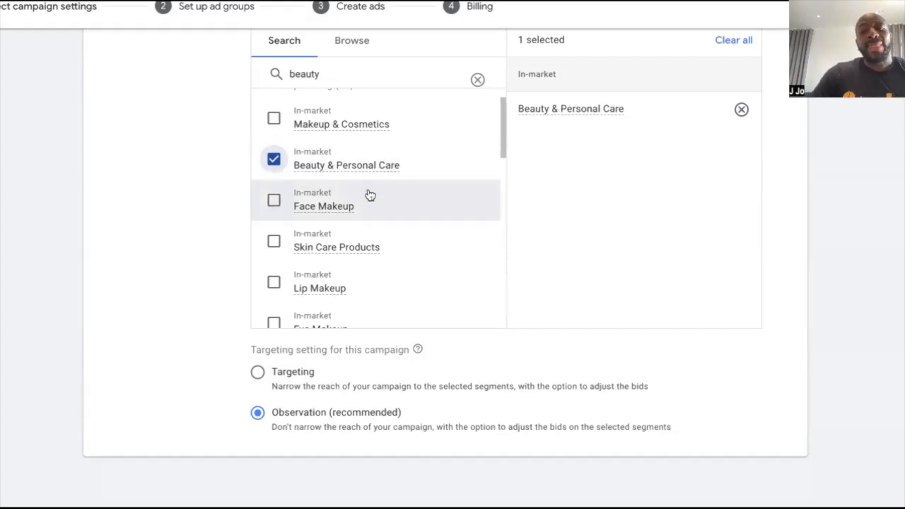
scroll(368, 191, up, 1)
scroll(350, 212, up, 1)
scroll(347, 233, down, 1)
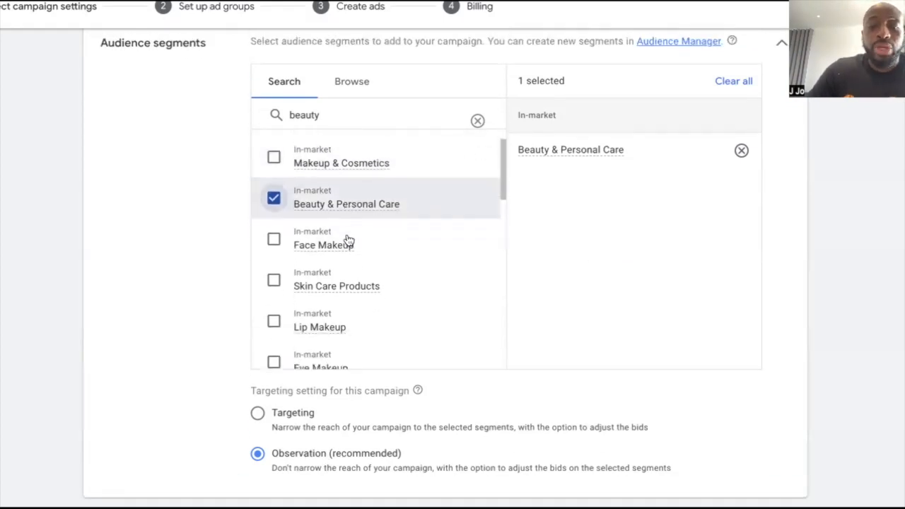
scroll(347, 231, down, 2)
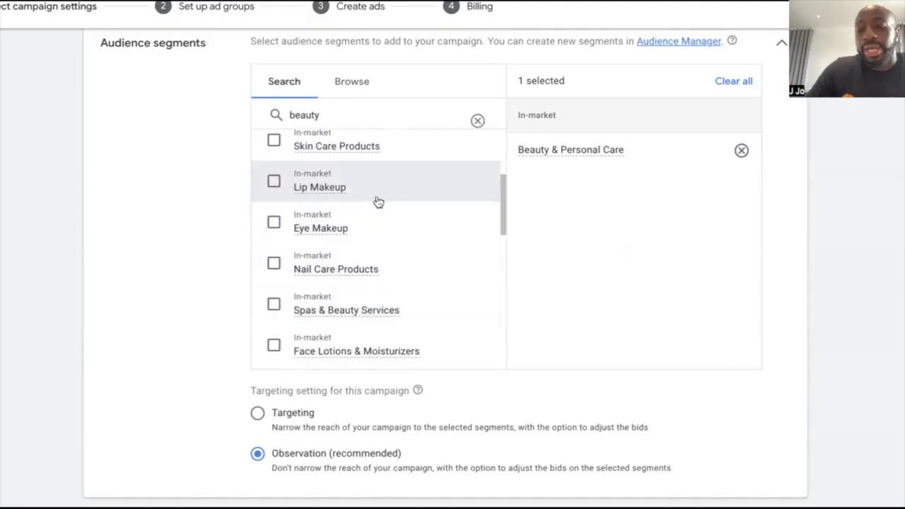
scroll(374, 208, up, 1)
scroll(382, 227, up, 1)
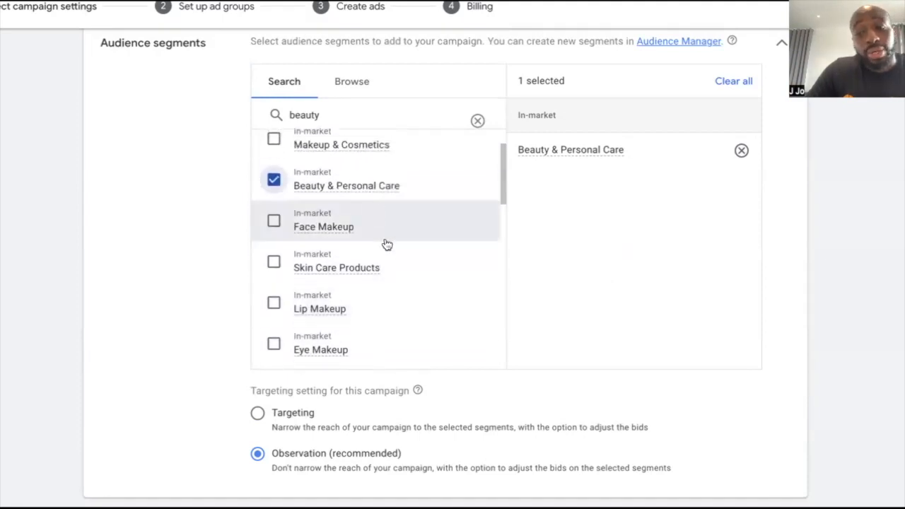
scroll(387, 245, down, 2)
scroll(370, 259, down, 1)
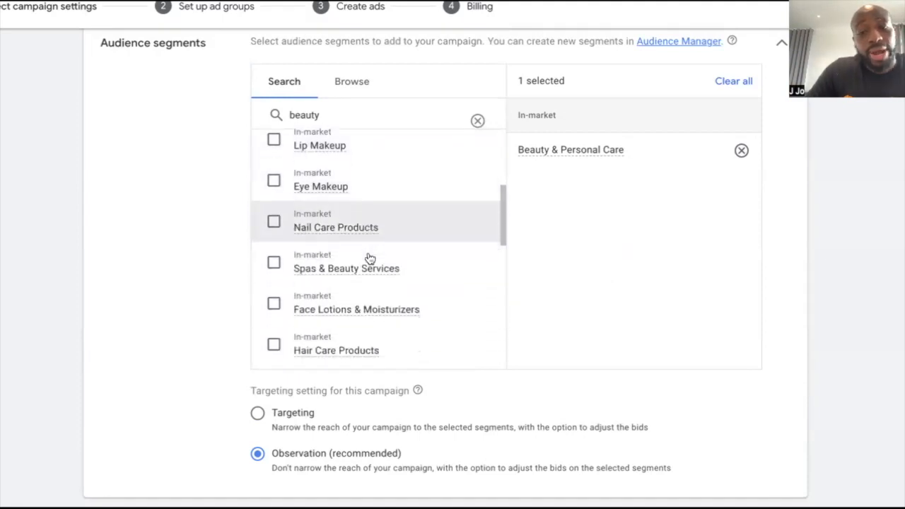
scroll(369, 259, down, 1)
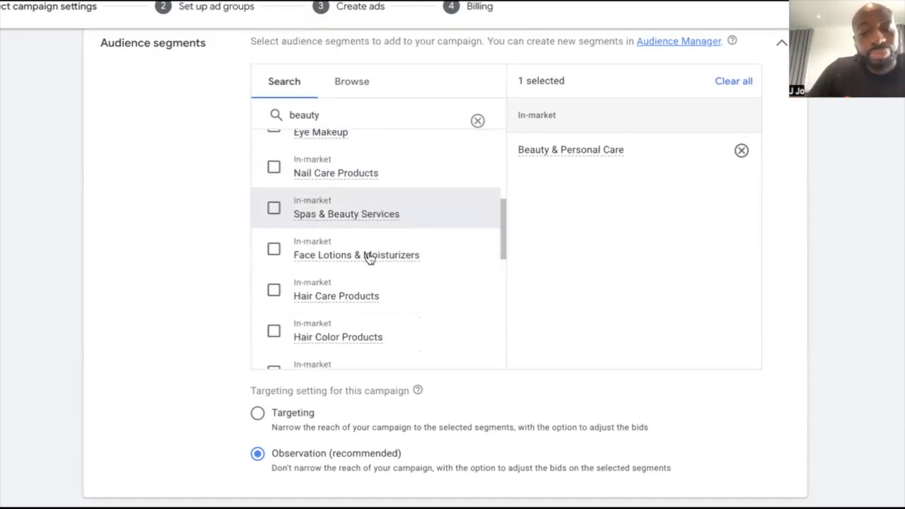
drag(360, 257, 274, 295)
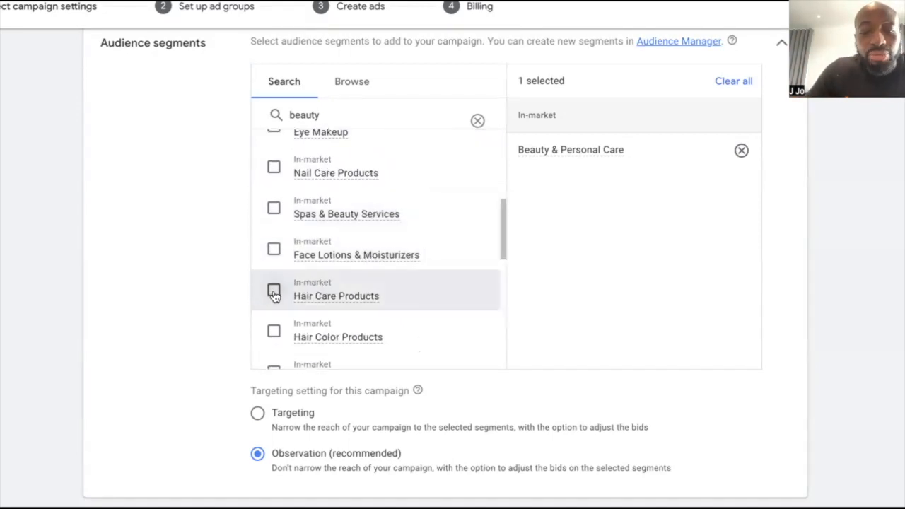
click(273, 292)
scroll(368, 254, down, 3)
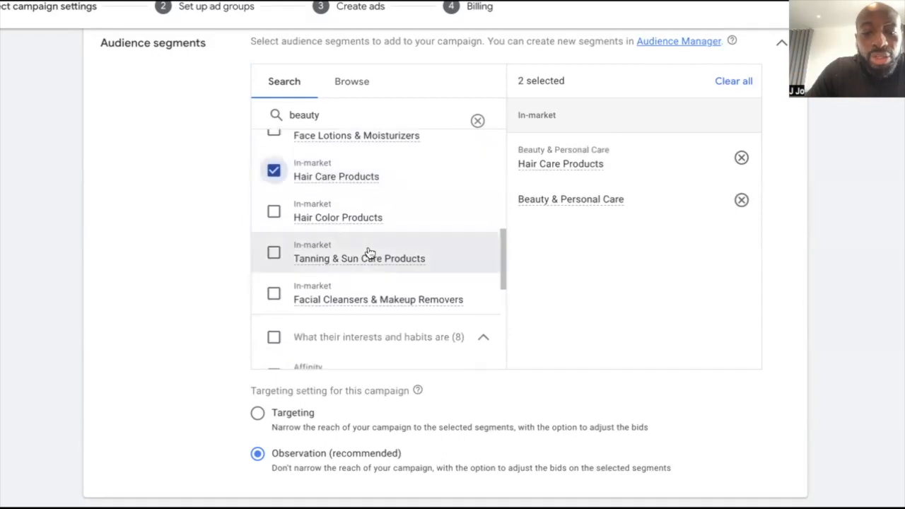
click(274, 212)
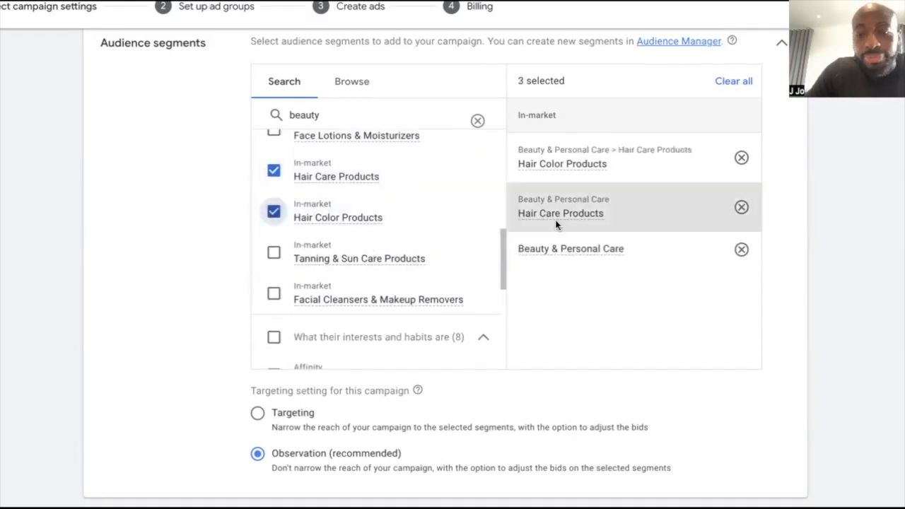
Review the selected audience segments, the other beauty segments on offer and the campaign's targeting setting
scroll(347, 241, up, 1)
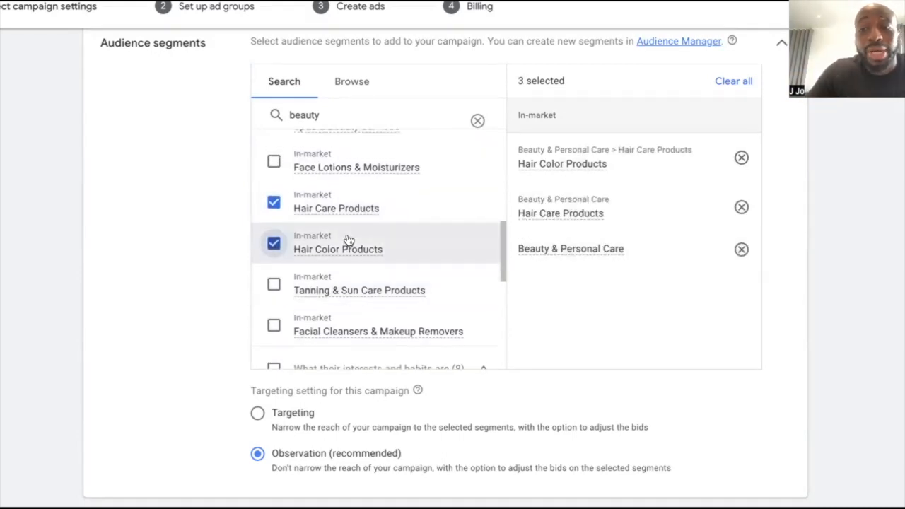
scroll(380, 208, up, 2)
scroll(368, 213, up, 3)
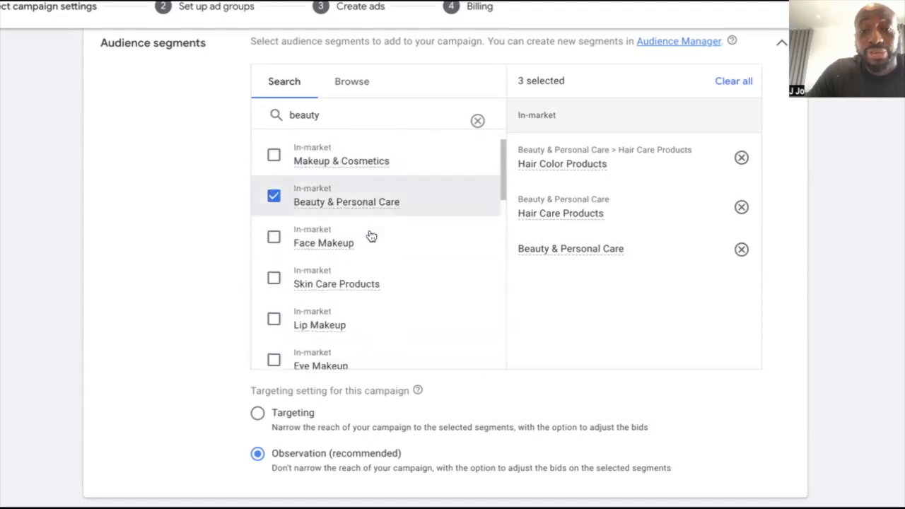
scroll(407, 225, down, 3)
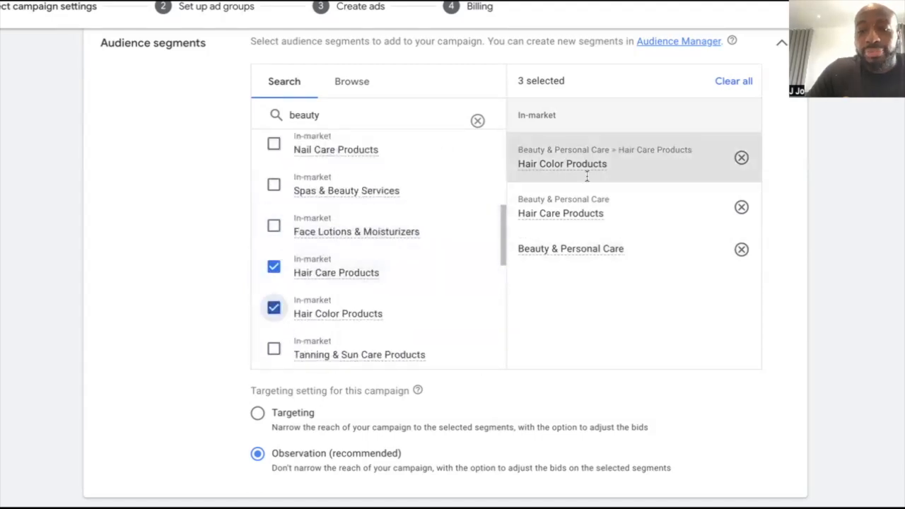
scroll(573, 305, up, 1)
scroll(572, 276, up, 1)
scroll(574, 374, down, 4)
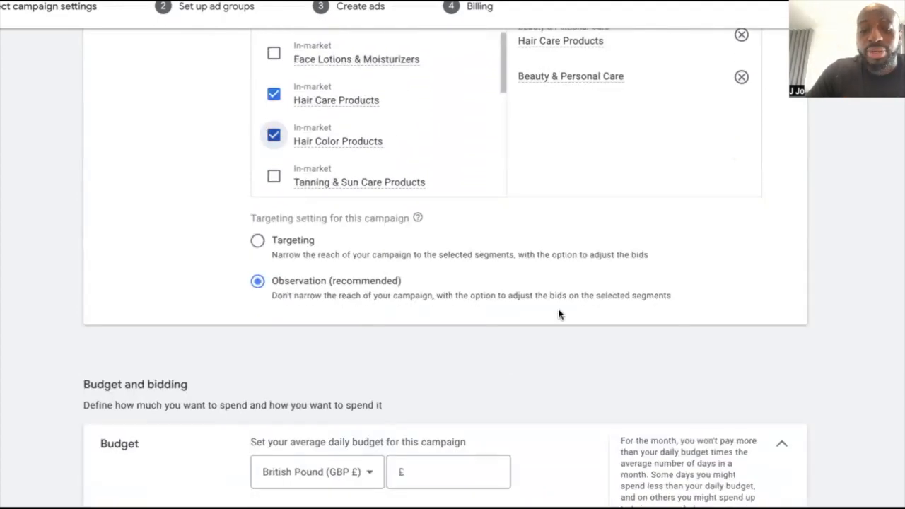
scroll(556, 311, down, 1)
scroll(433, 203, up, 3)
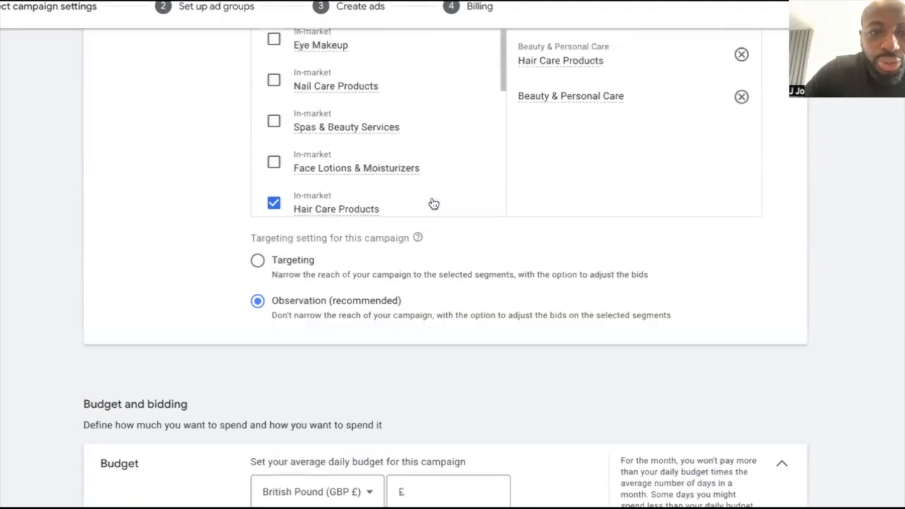
Set the campaign's average daily budget to £40, keeping British Pound as the currency
scroll(584, 179, down, 3)
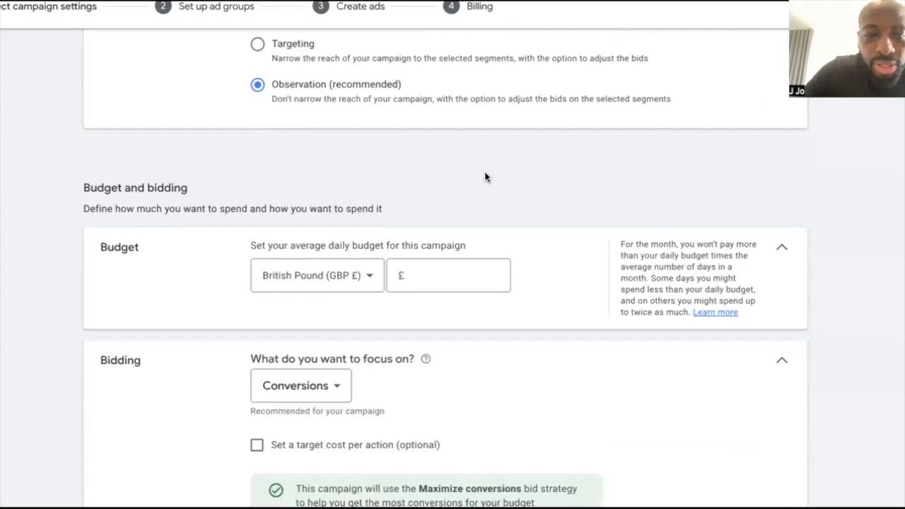
scroll(485, 177, down, 1)
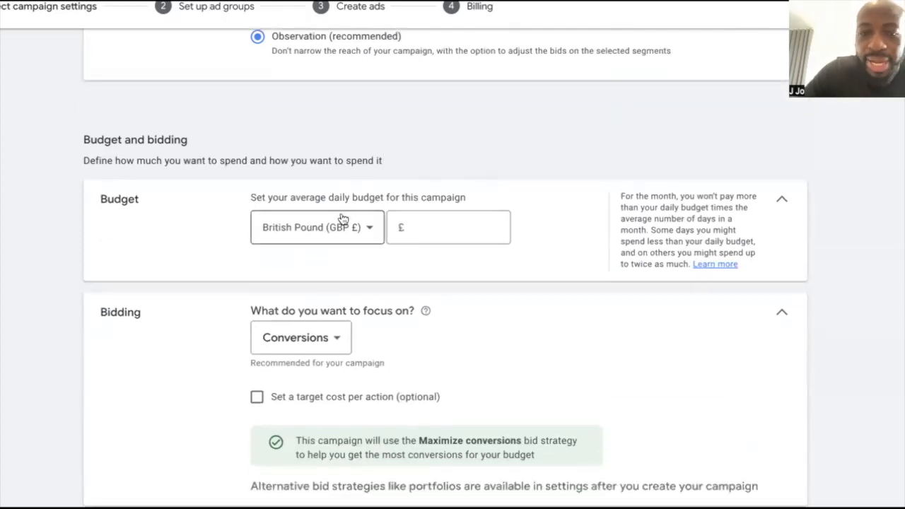
click(344, 235)
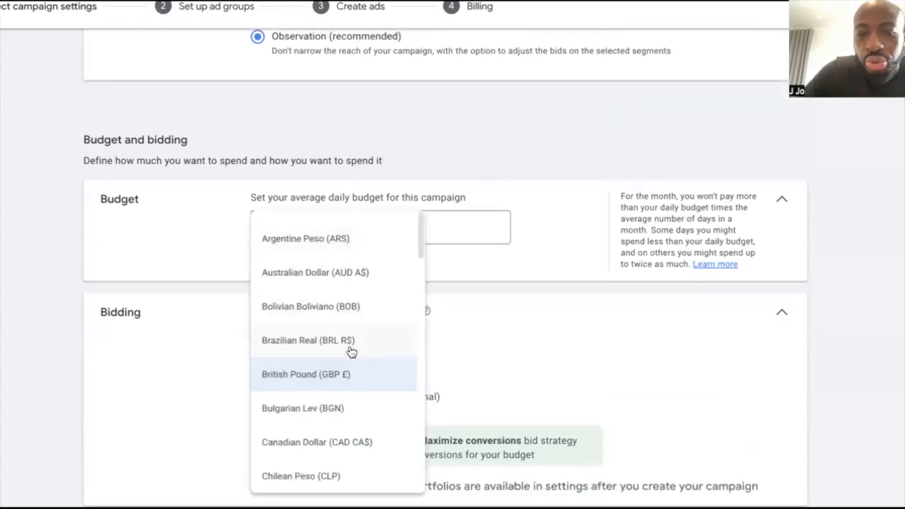
click(486, 126)
click(434, 227)
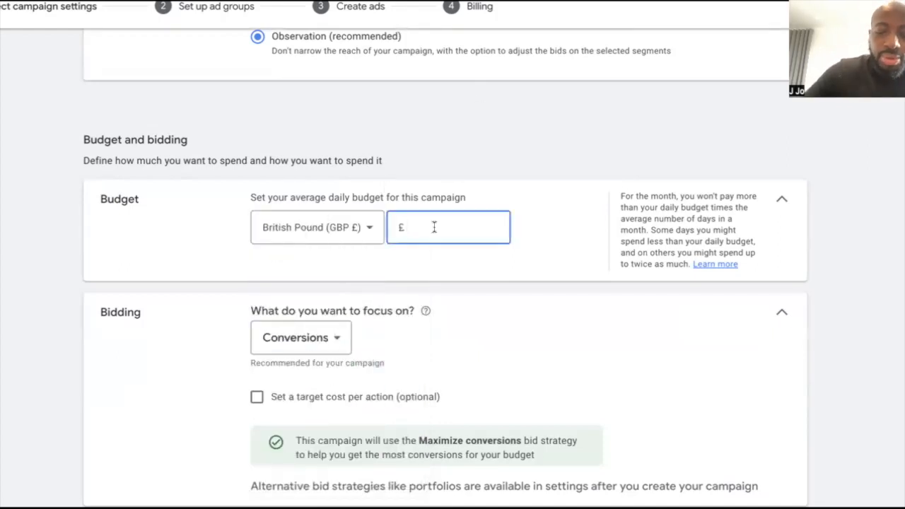
text(40)
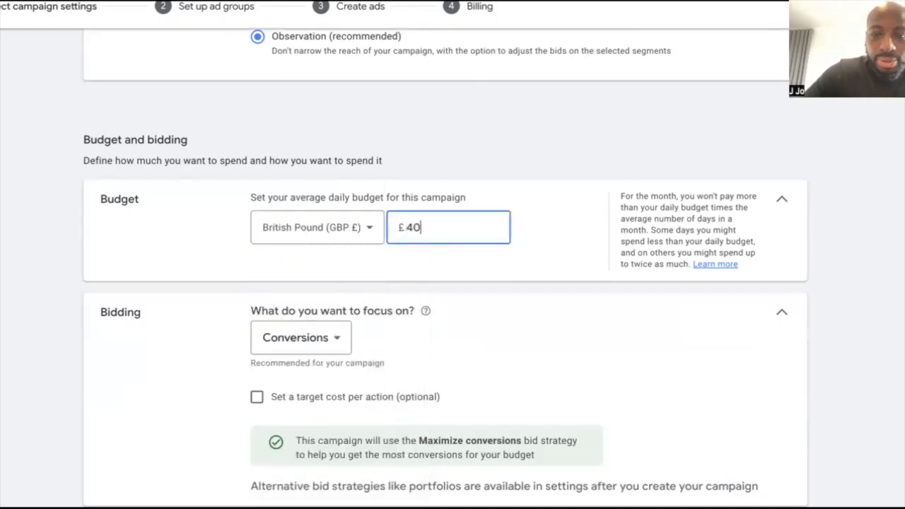
click(561, 154)
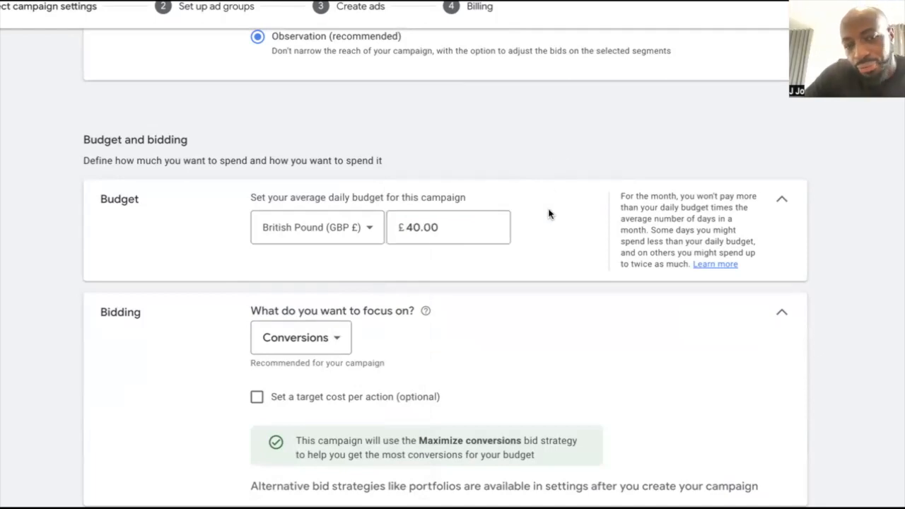
Switch the bidding focus to Clicks and set a maximum cost per click bid limit of £8
scroll(538, 213, down, 1)
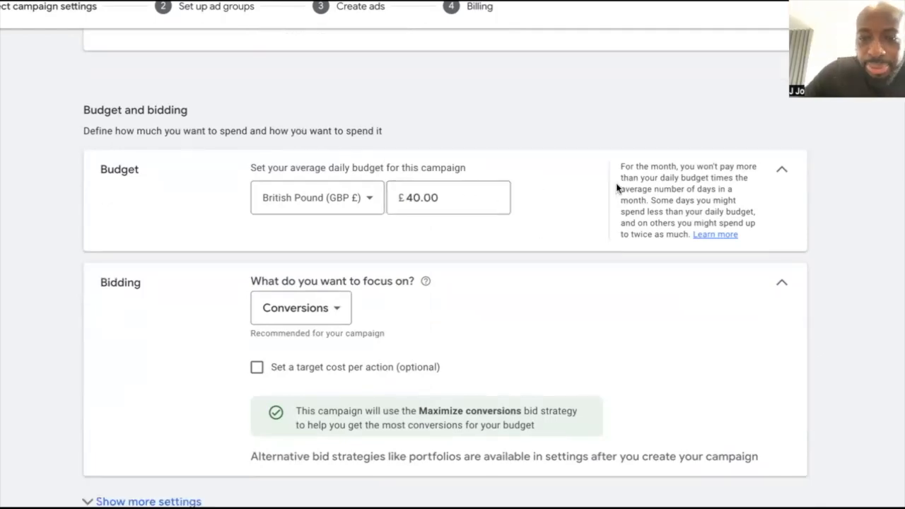
scroll(501, 229, down, 4)
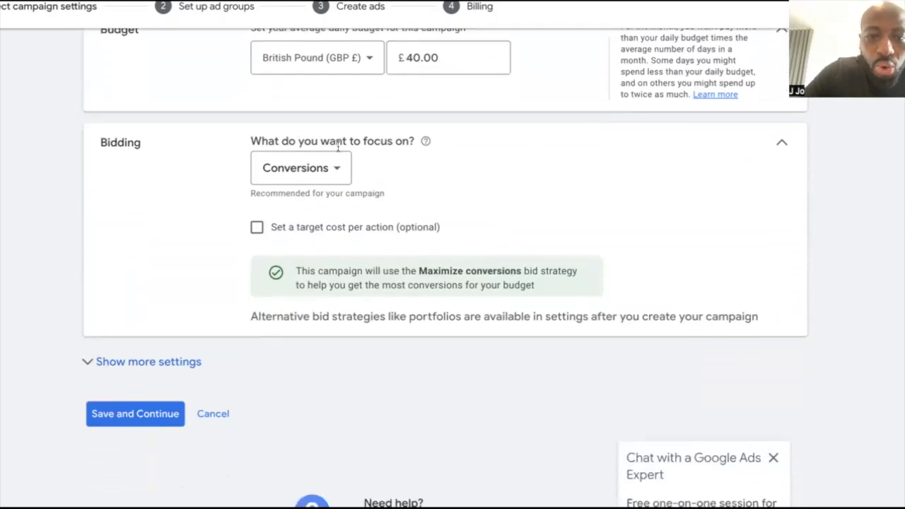
click(312, 168)
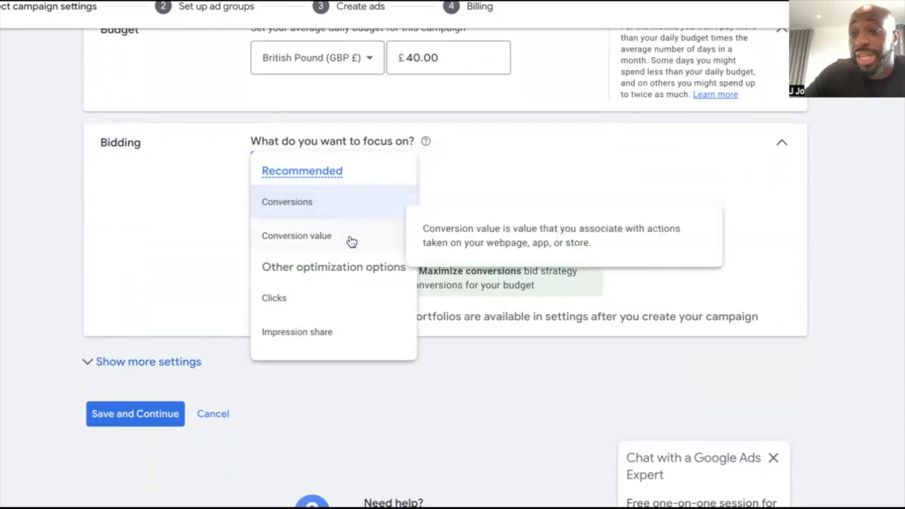
click(339, 298)
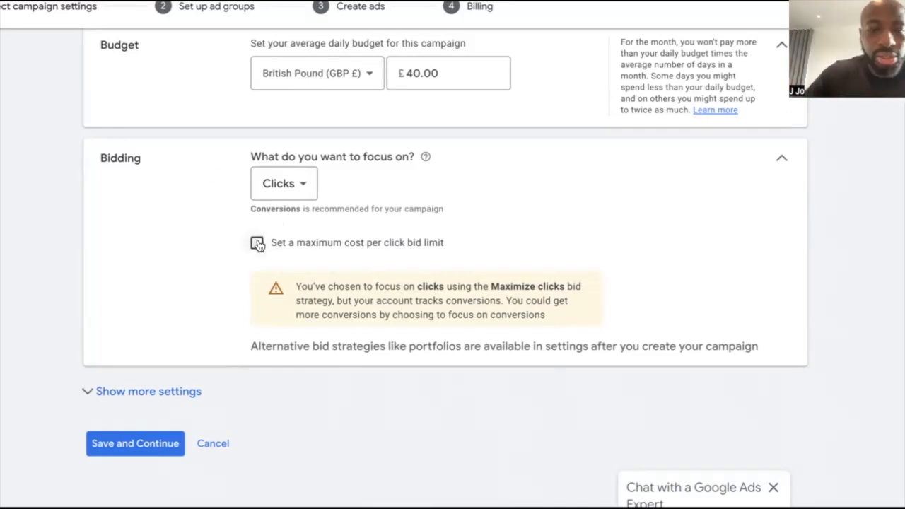
click(257, 244)
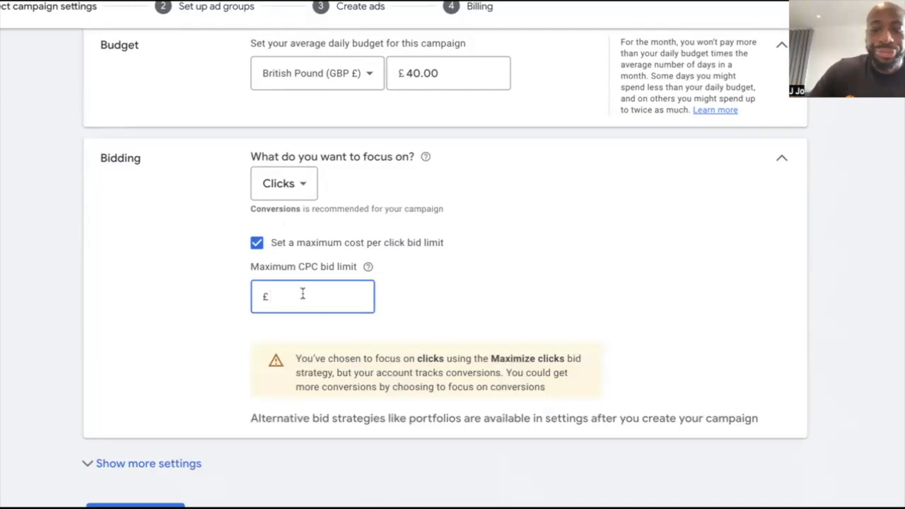
text(8)
click(421, 303)
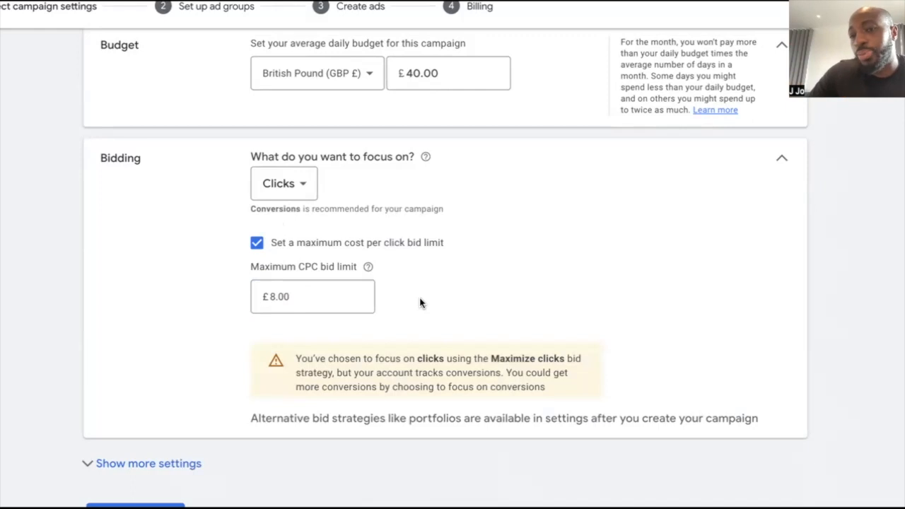
click(273, 296)
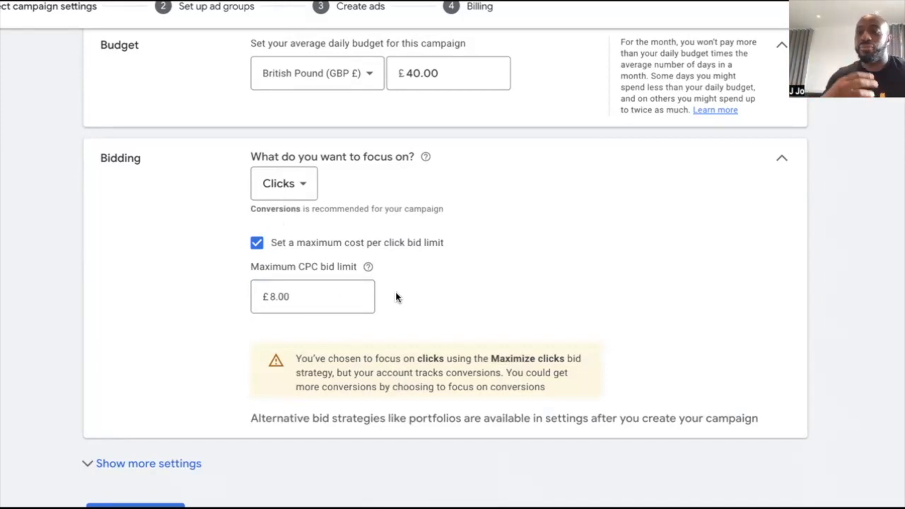
scroll(396, 297, down, 1)
click(300, 288)
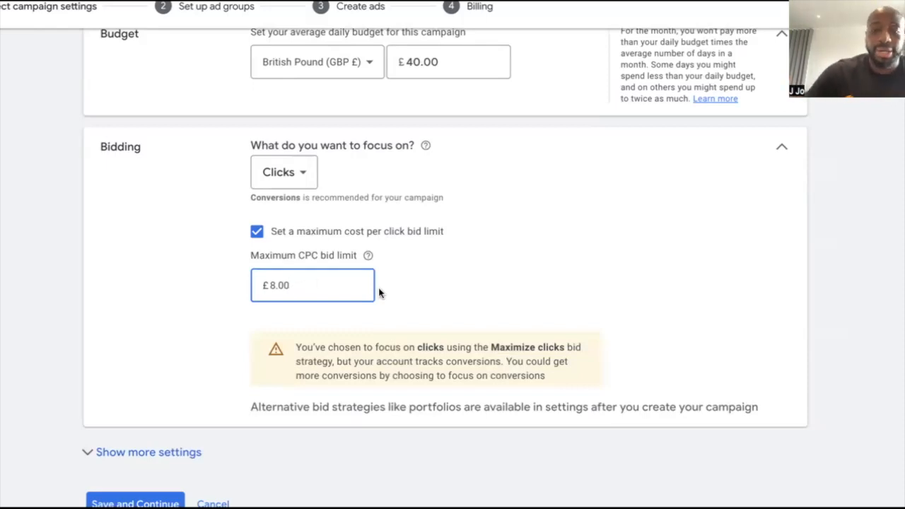
Show the additional campaign settings, keep ad rotation on "Optimize: Prefer best performing ads", and save the campaign settings to continue to ad groups
scroll(380, 293, down, 3)
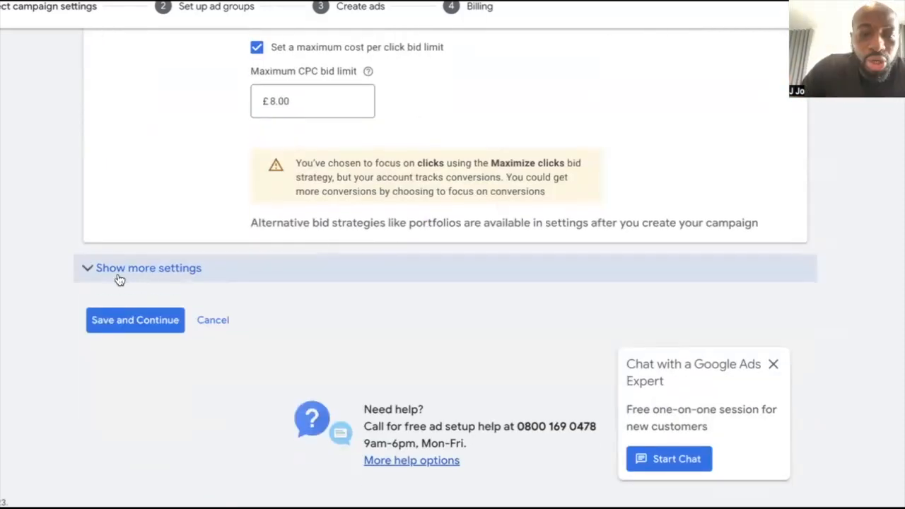
click(120, 280)
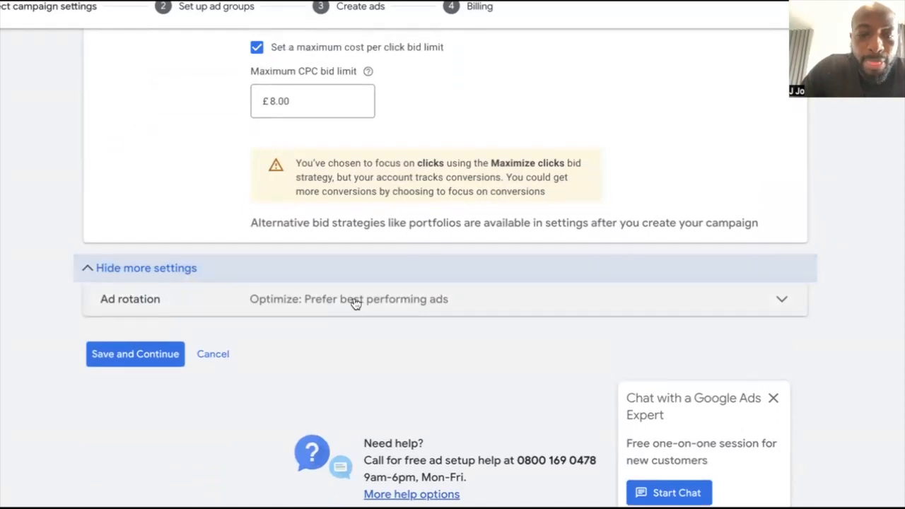
click(365, 300)
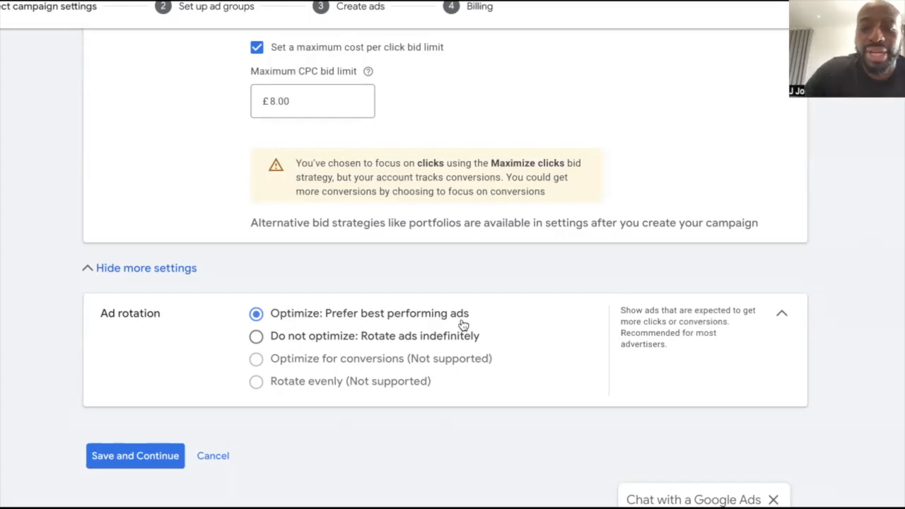
scroll(392, 300, down, 1)
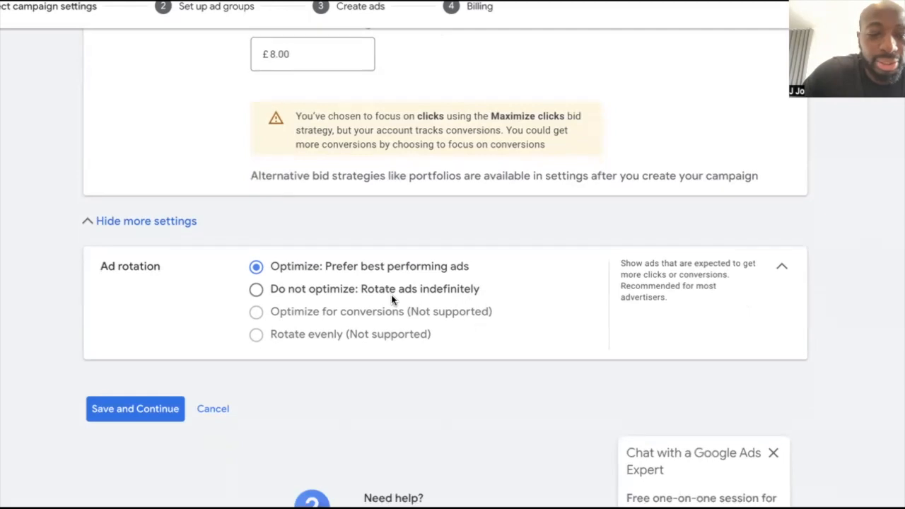
scroll(392, 300, down, 2)
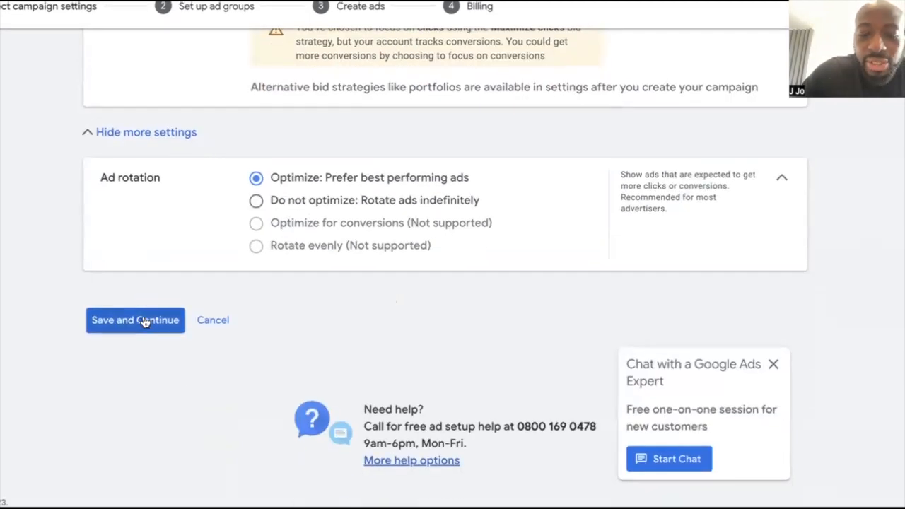
click(143, 322)
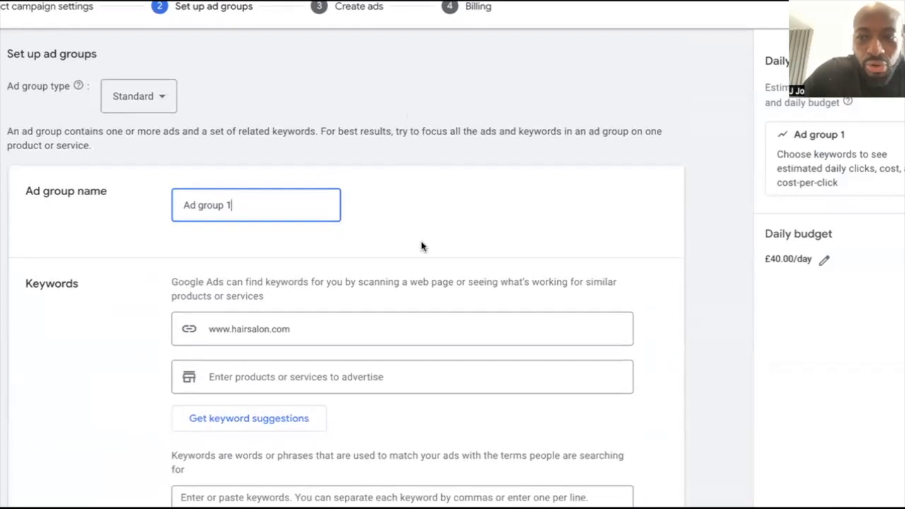
Rename the first ad group as "Wig Themed Ad Group 1"
scroll(422, 246, down, 1)
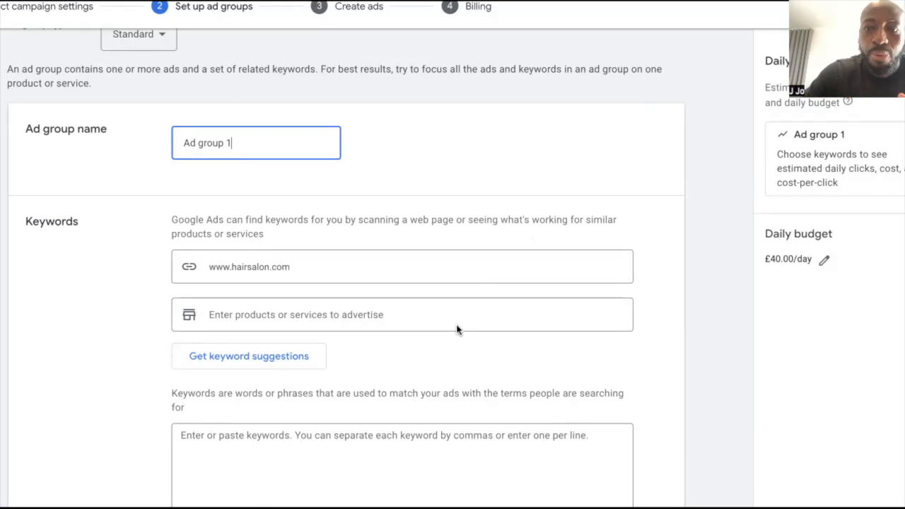
scroll(451, 342, down, 1)
click(439, 394)
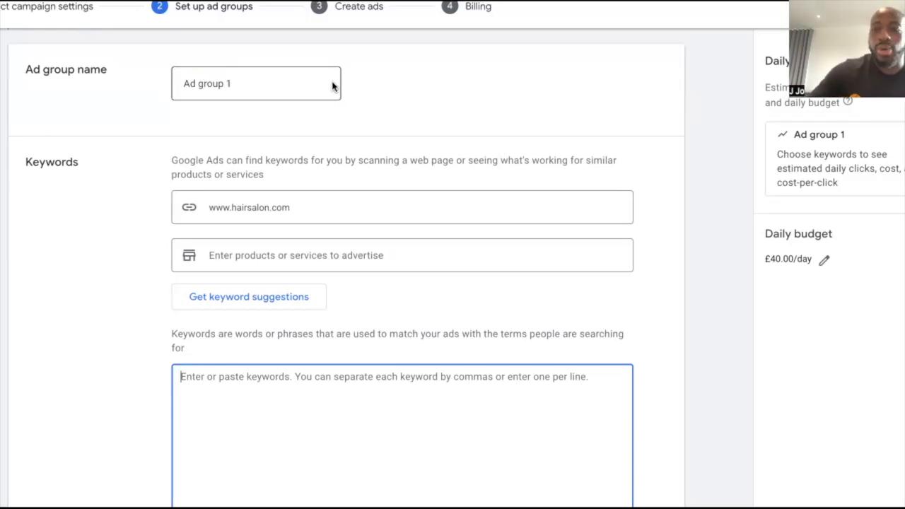
click(252, 83)
key(BackSpace)
key(BackSpace)
key(BackSpace)
key(BackSpace)
key(BackSpace)
key(BackSpace)
key(BackSpace)
key(BackSpace)
key(BackSpace)
key(BackSpace)
text(Wig Themed Ad Group 1)
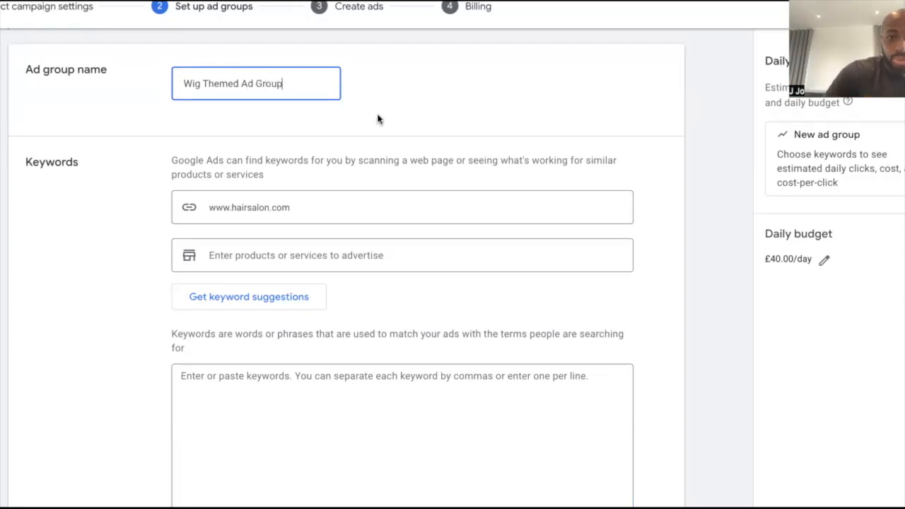
click(432, 122)
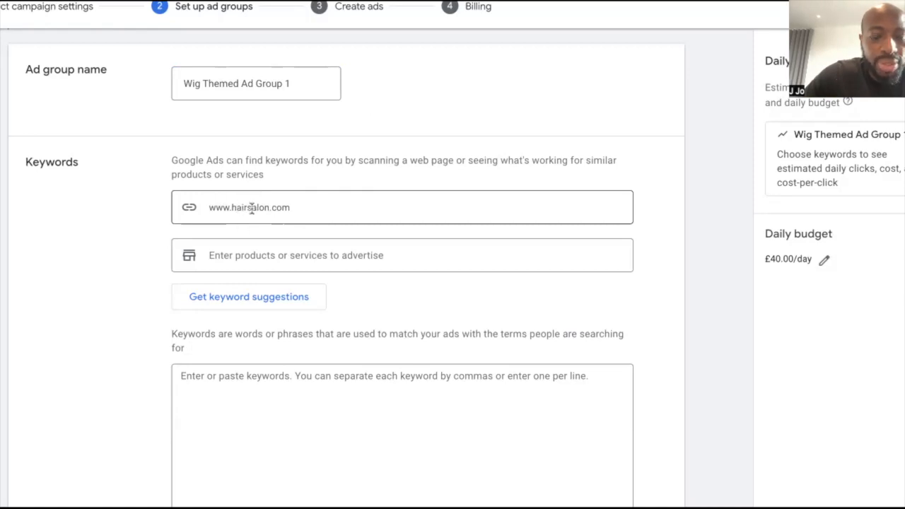
Add "wigs", "hair" and "har salon" as the products or services to advertise and get keyword suggestions from them
scroll(249, 159, down, 2)
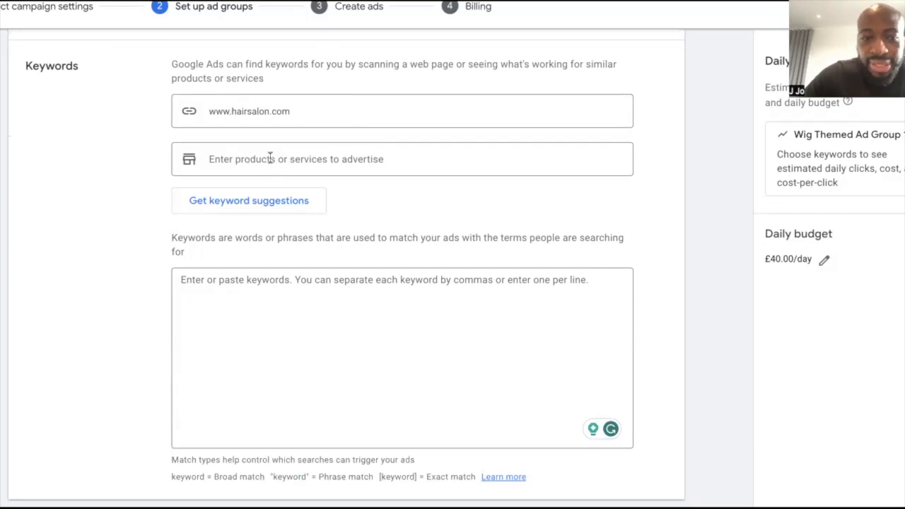
click(269, 157)
text(wigs)
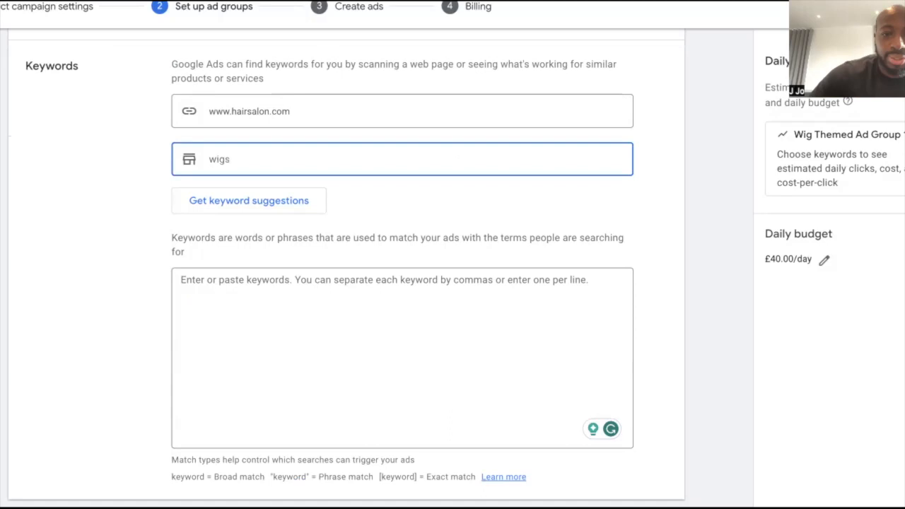
key(Return)
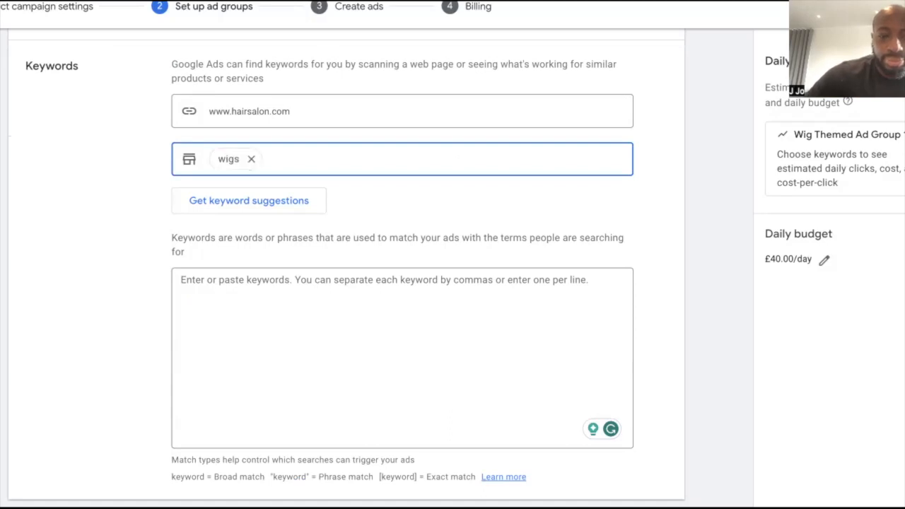
text(hair)
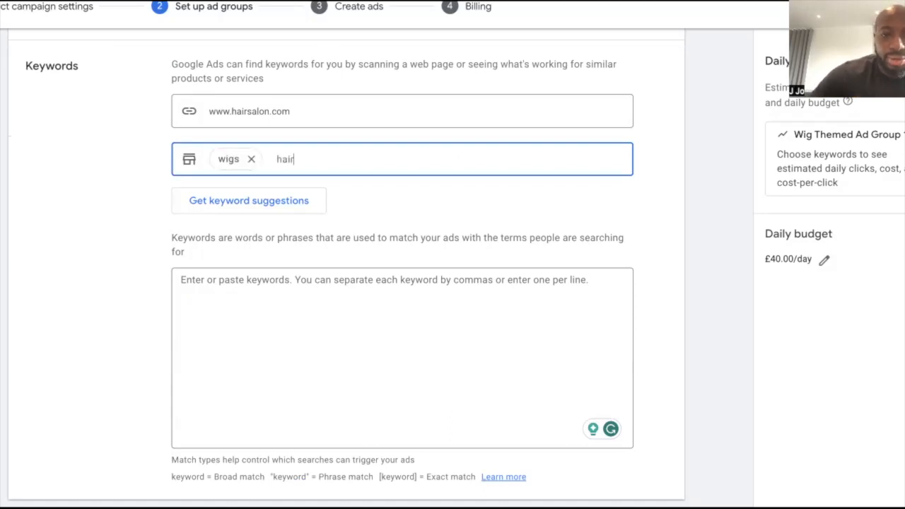
key(Return)
text(har salon)
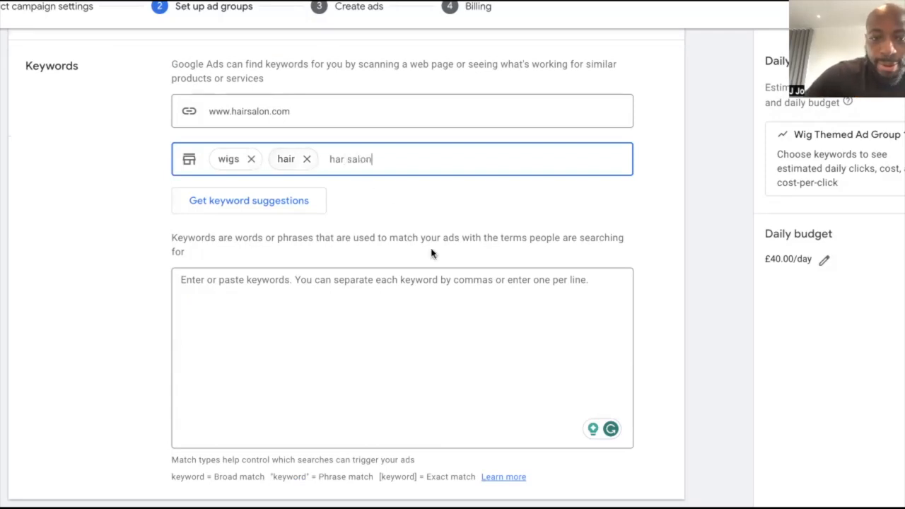
key(Return)
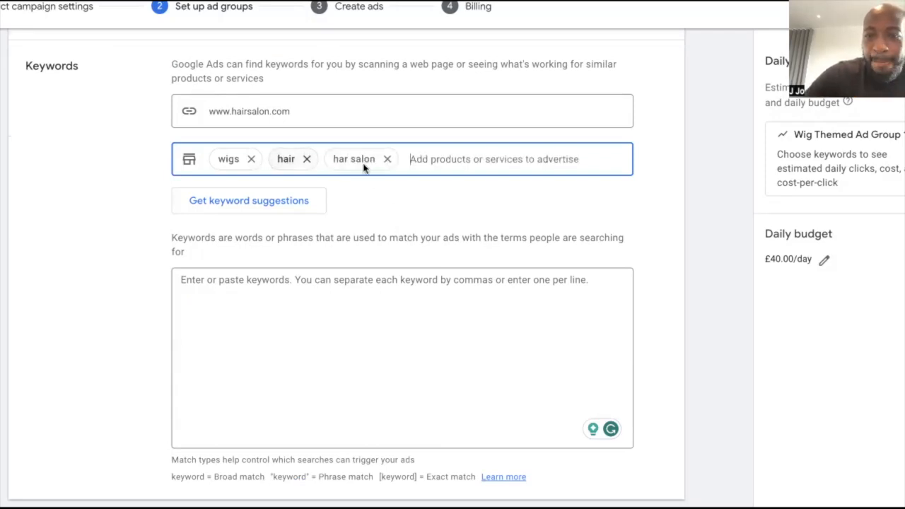
click(289, 212)
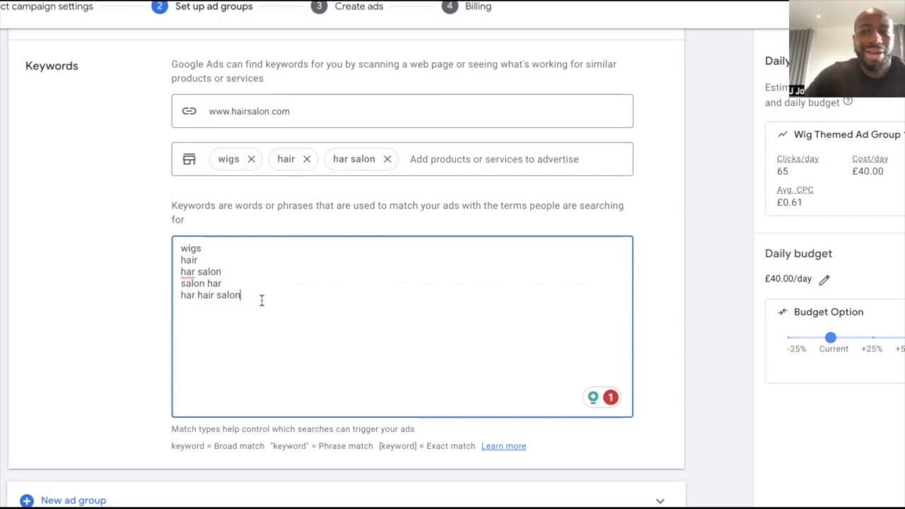
scroll(287, 257, down, 1)
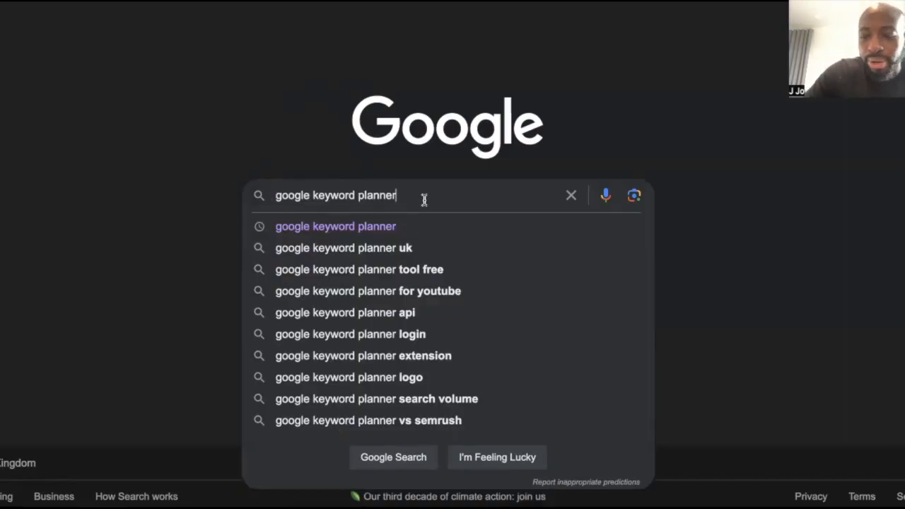
Search Google for "google keyword planner" and open Keyword Planner through the Google Ads result
key(Return)
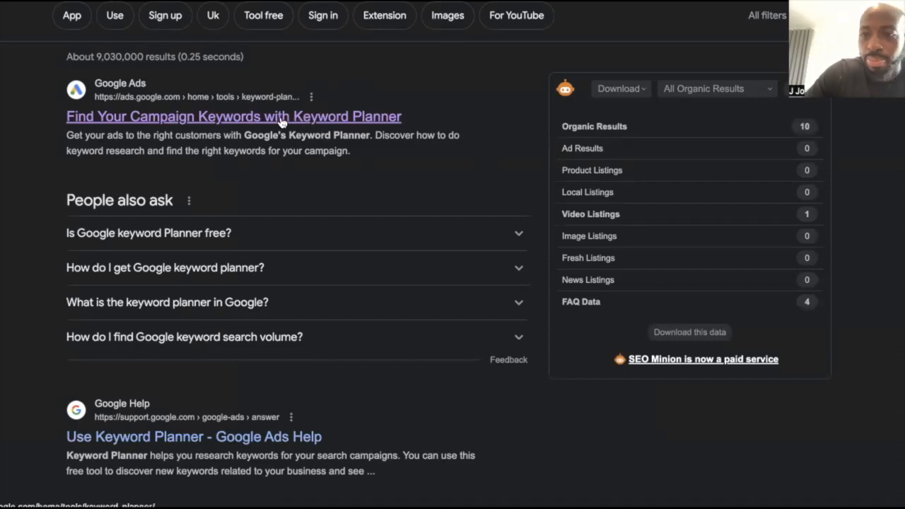
click(282, 120)
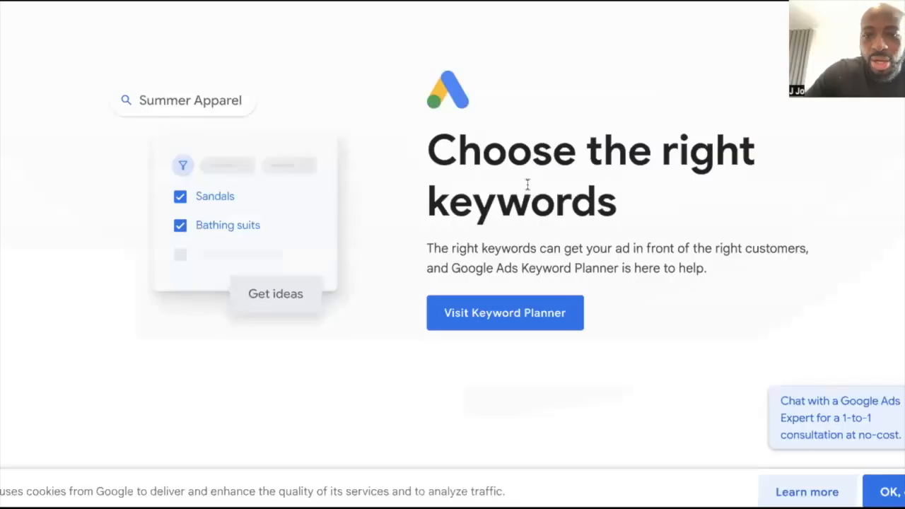
click(500, 328)
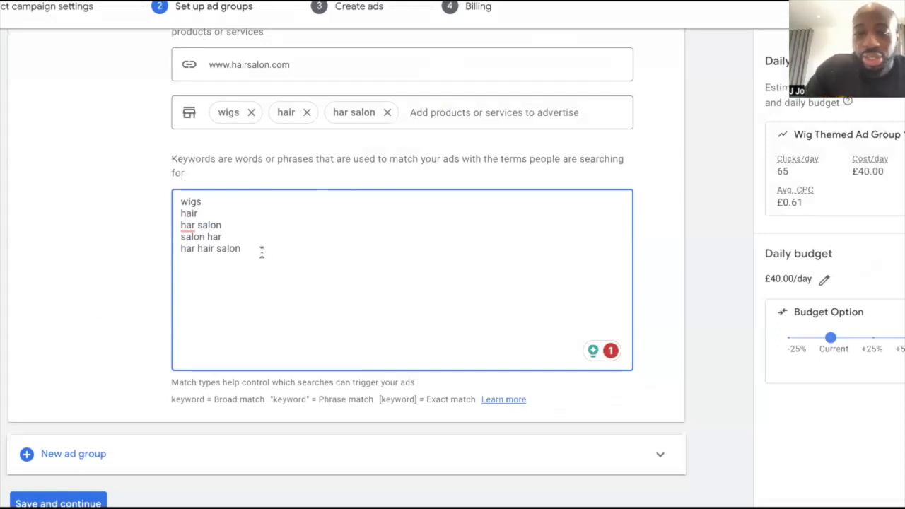
Delete all suggested keywords except "wigs" from the wig ad group's keyword list
drag(242, 249, 182, 214)
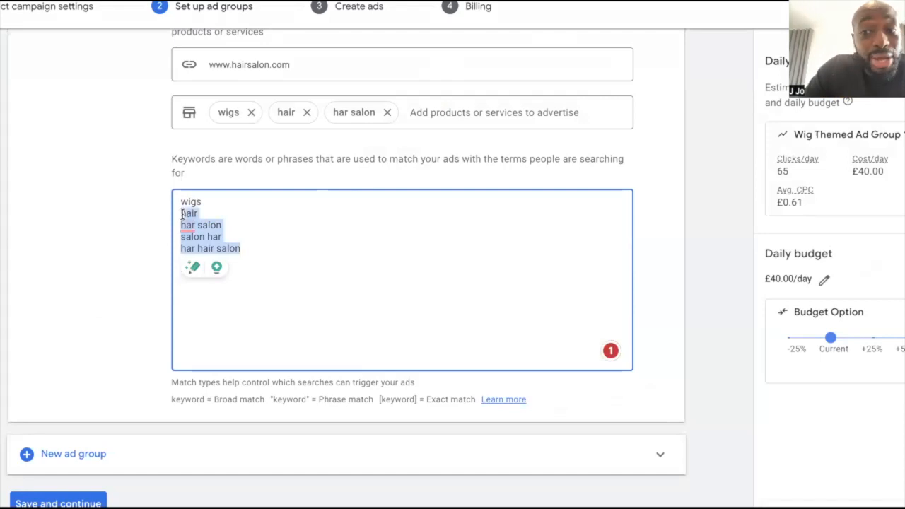
key(BackSpace)
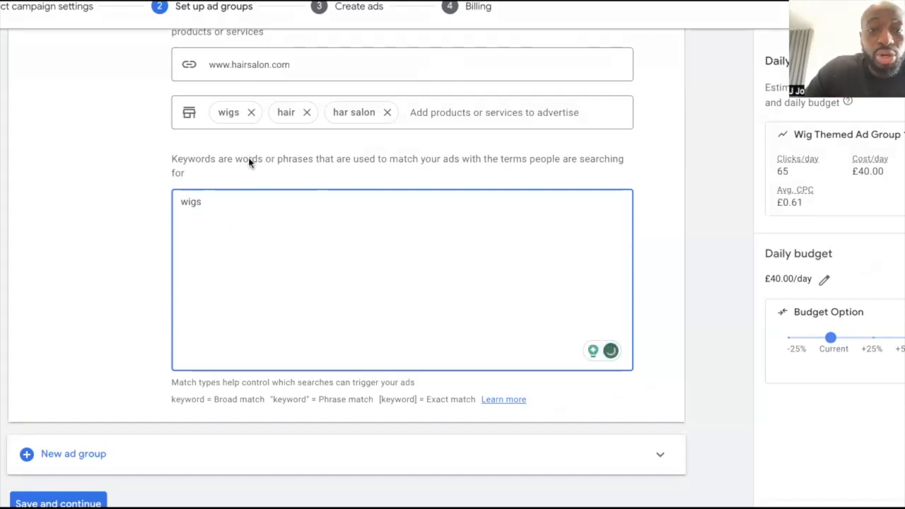
scroll(241, 152, up, 3)
scroll(217, 189, down, 3)
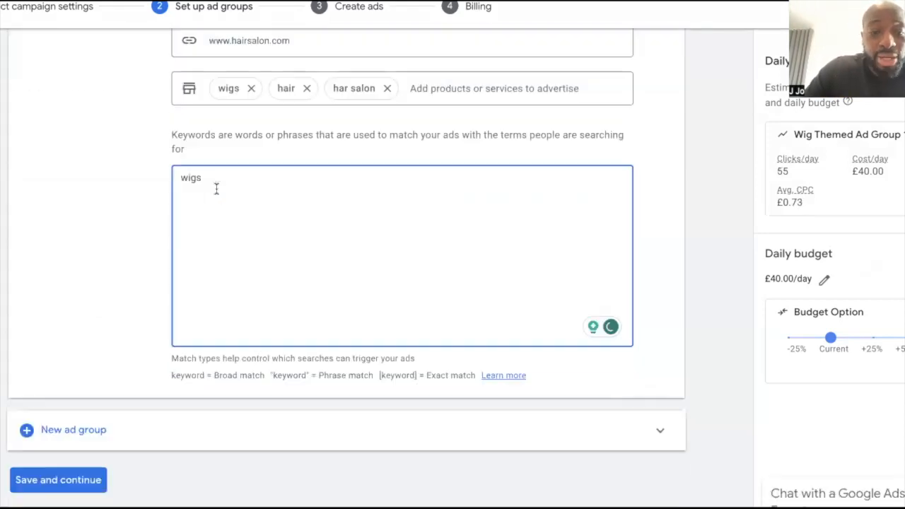
Add the keywords "wigs for wedding" and "wigs at hair salon" on separate lines below "wigs"
key(Return)
text(wigs)
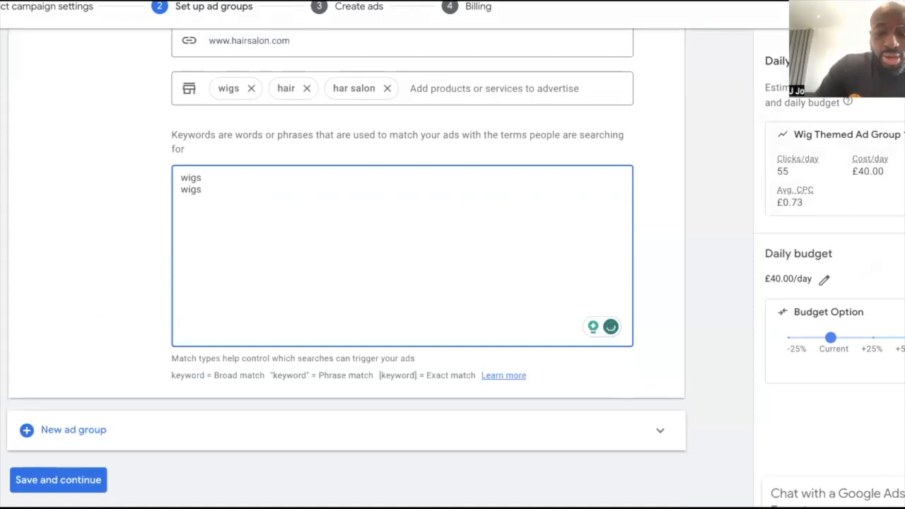
text( for)
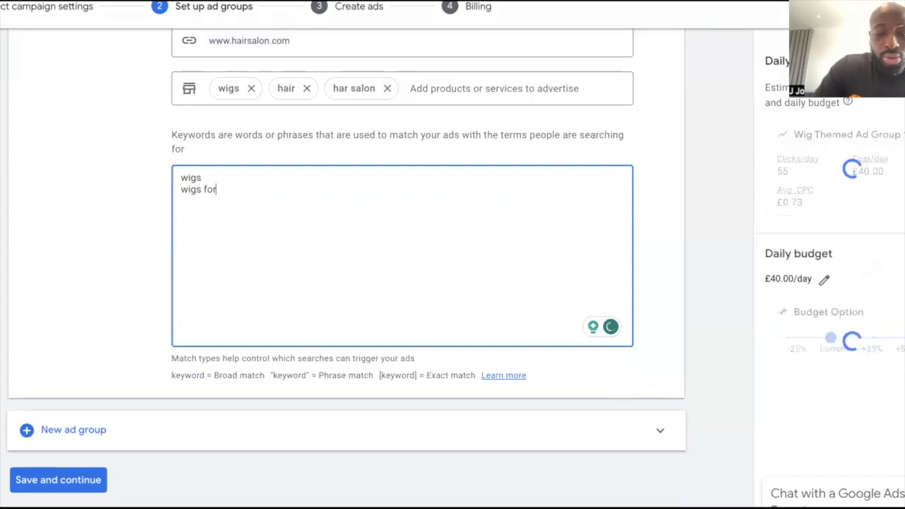
text( wedding)
key(Return)
text(wigs at hair salon)
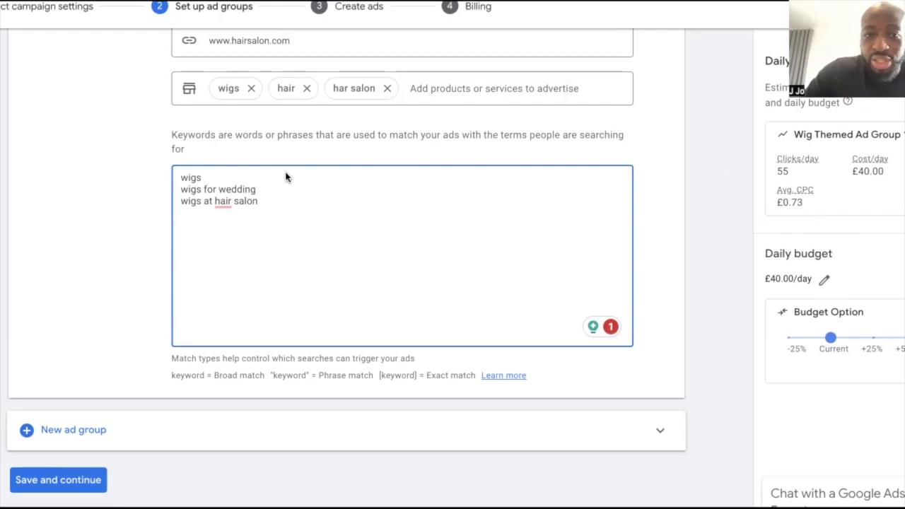
Add a second ad group below the wig-themed ad group
scroll(255, 85, up, 2)
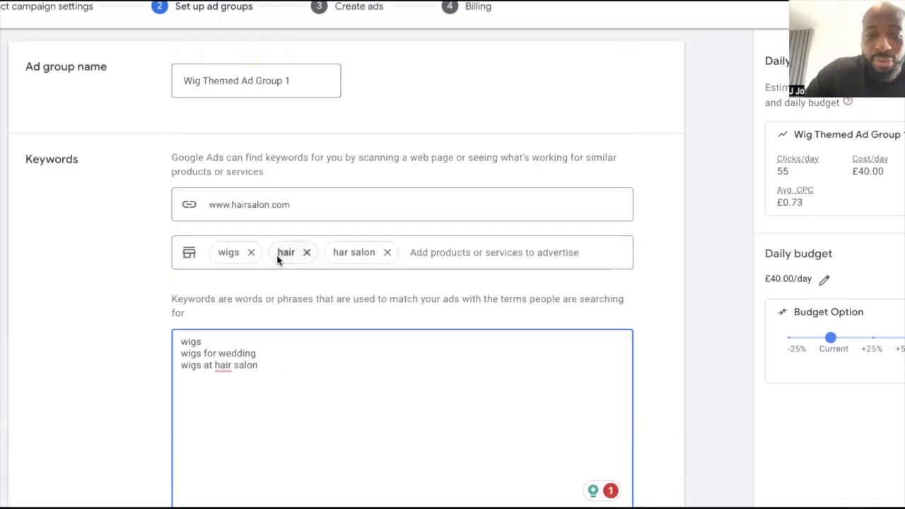
scroll(277, 260, down, 3)
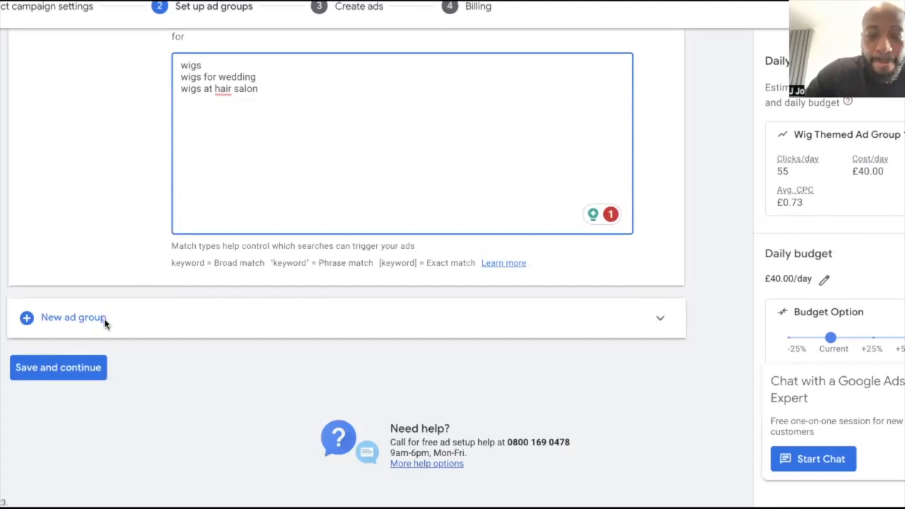
click(73, 317)
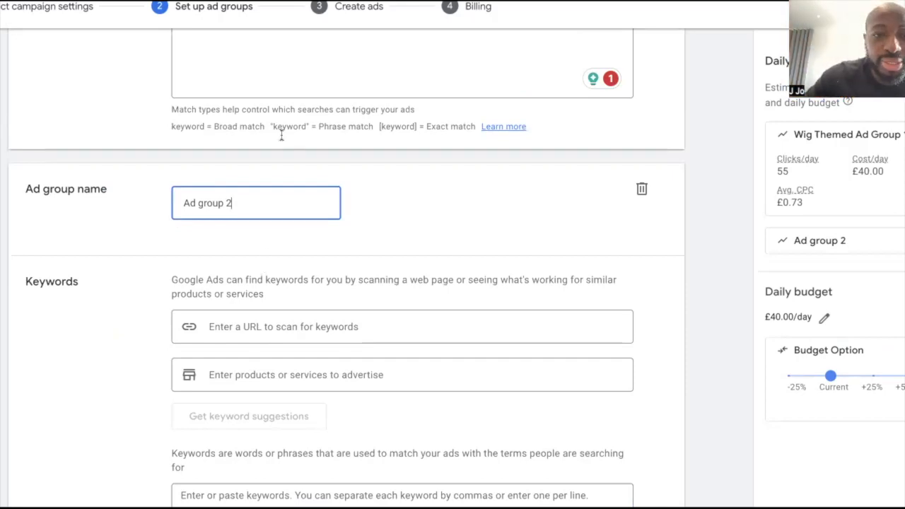
scroll(281, 134, up, 2)
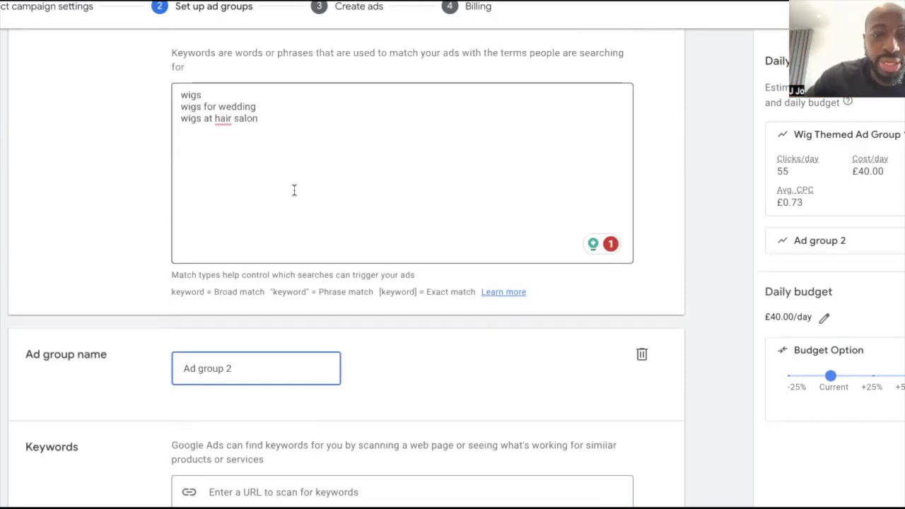
scroll(293, 192, up, 3)
scroll(319, 218, down, 4)
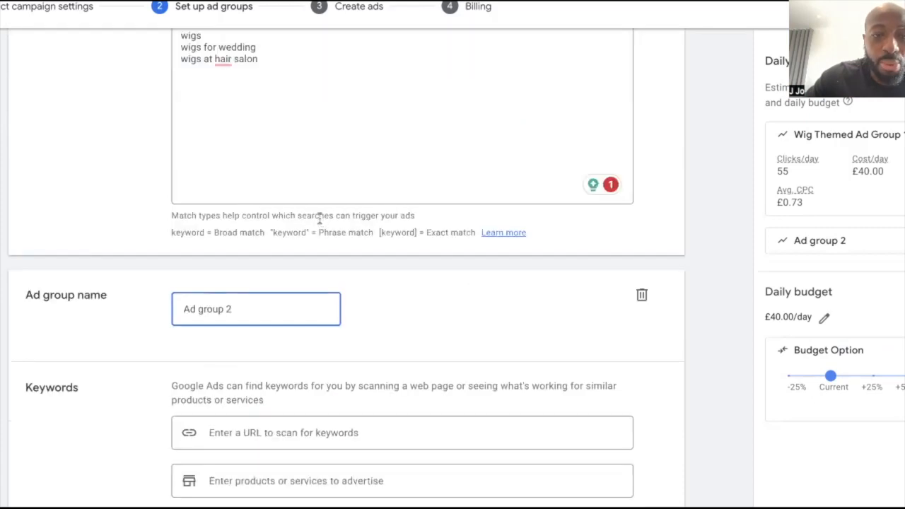
scroll(319, 218, up, 2)
scroll(317, 214, up, 2)
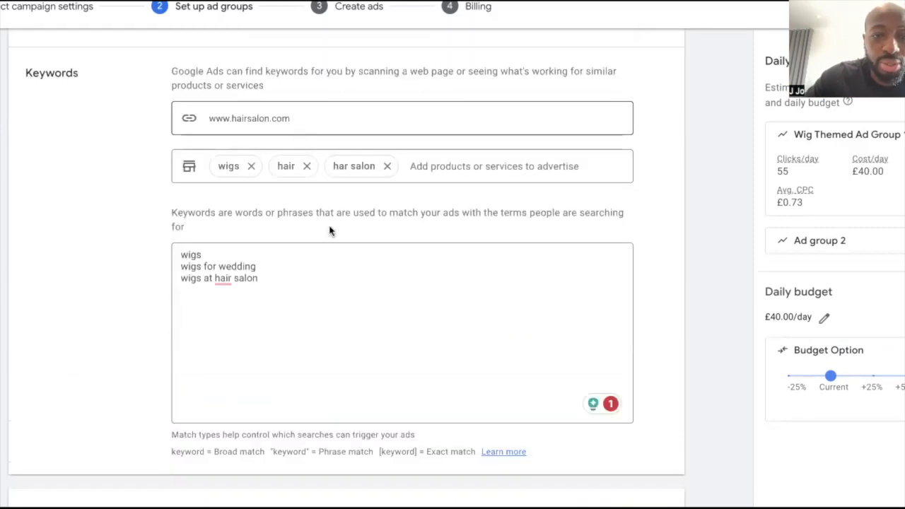
scroll(330, 228, down, 3)
scroll(264, 181, down, 3)
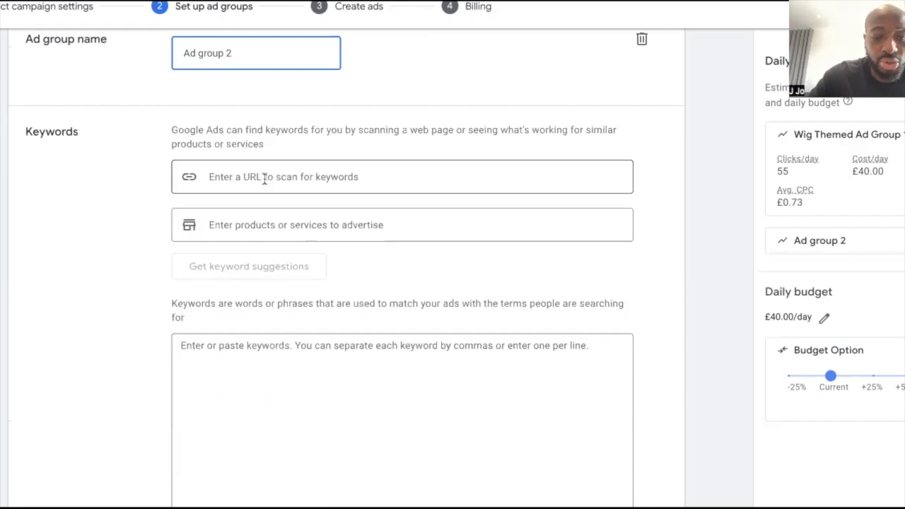
click(265, 180)
text(www.hai)
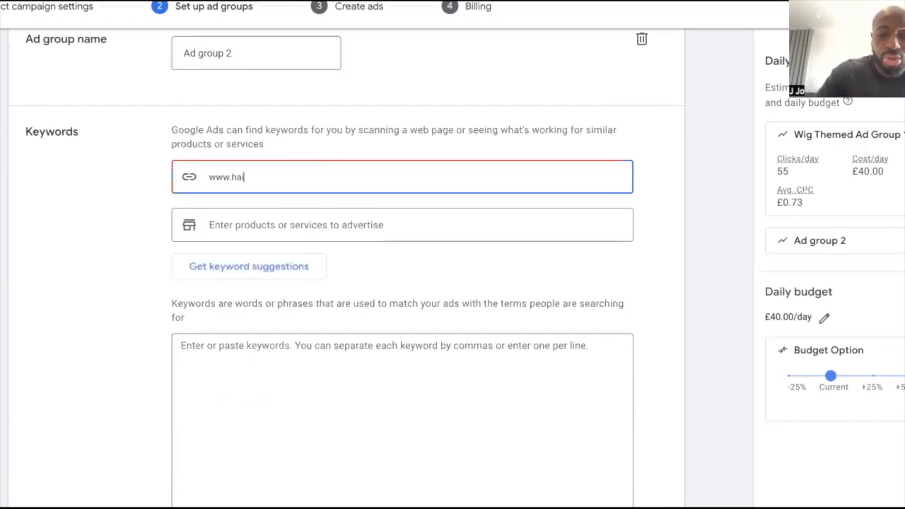
text(rsalon.com)
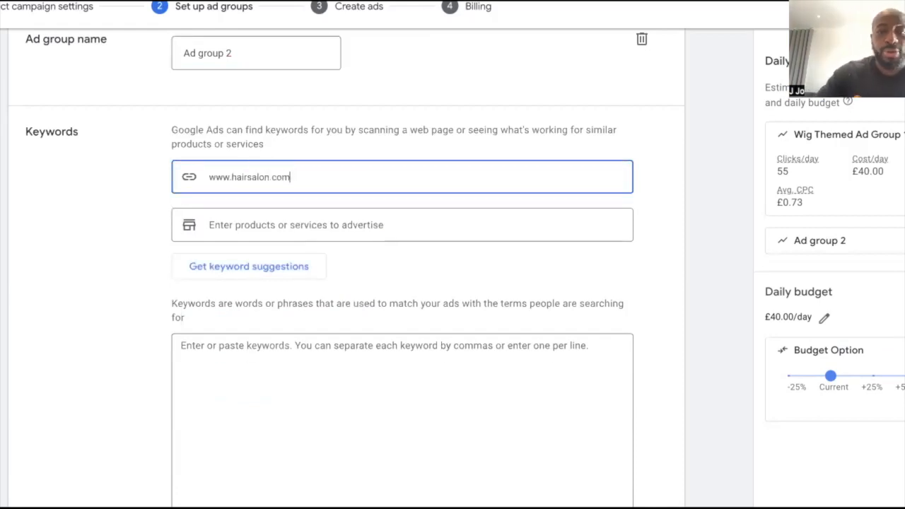
key(Tab)
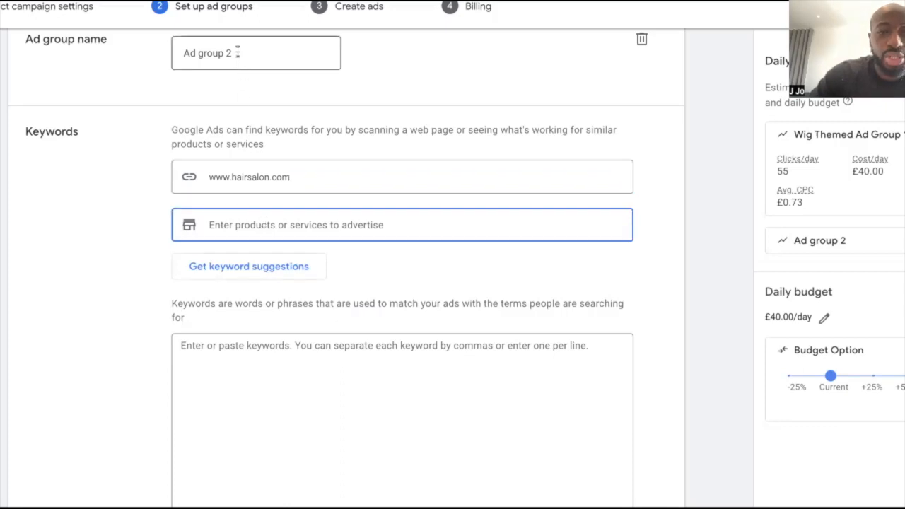
Rename the second ad group as "Curly Hair Theme Ad Group 2"
drag(251, 53, 155, 45)
key(BackSpace)
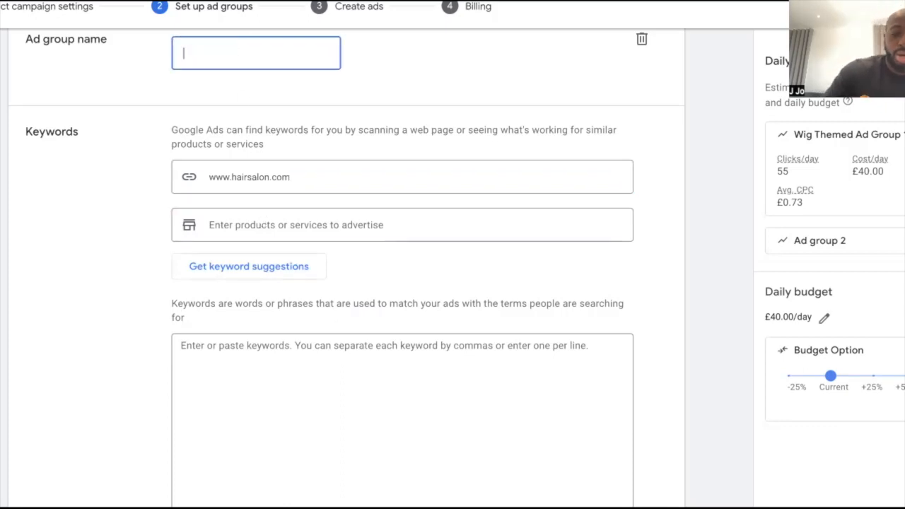
text(Curly Hai)
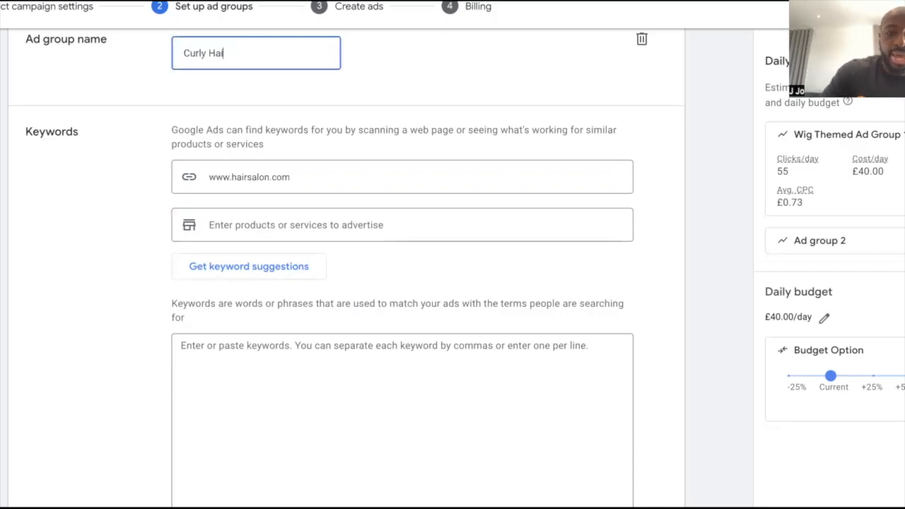
text(r Theme)
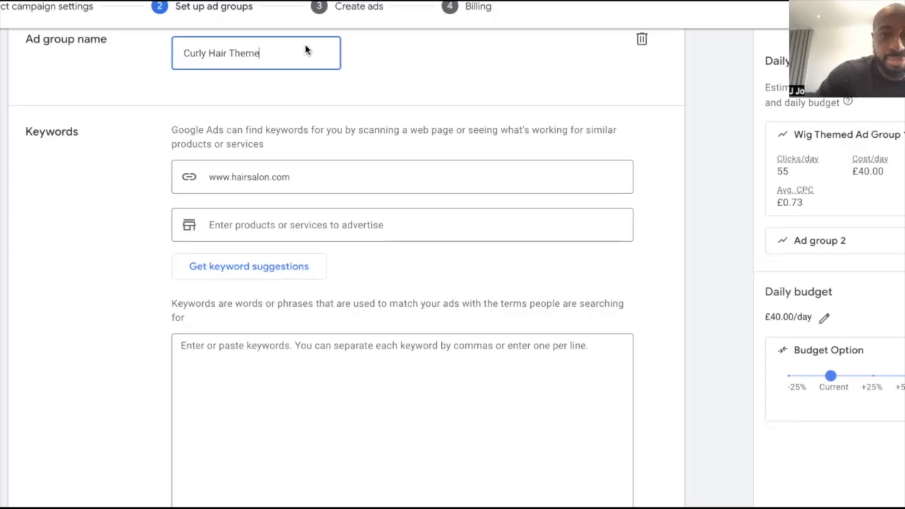
scroll(309, 50, up, 6)
scroll(324, 200, up, 3)
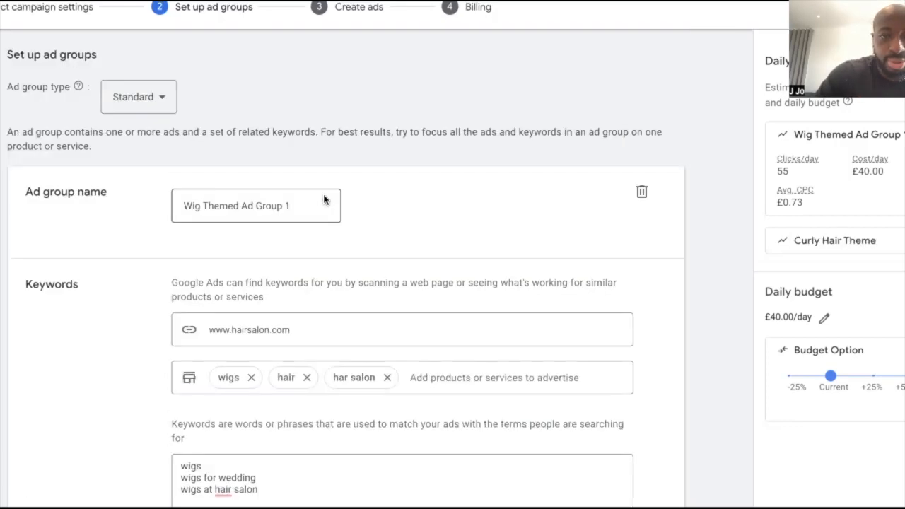
scroll(324, 199, down, 5)
scroll(324, 199, up, 1)
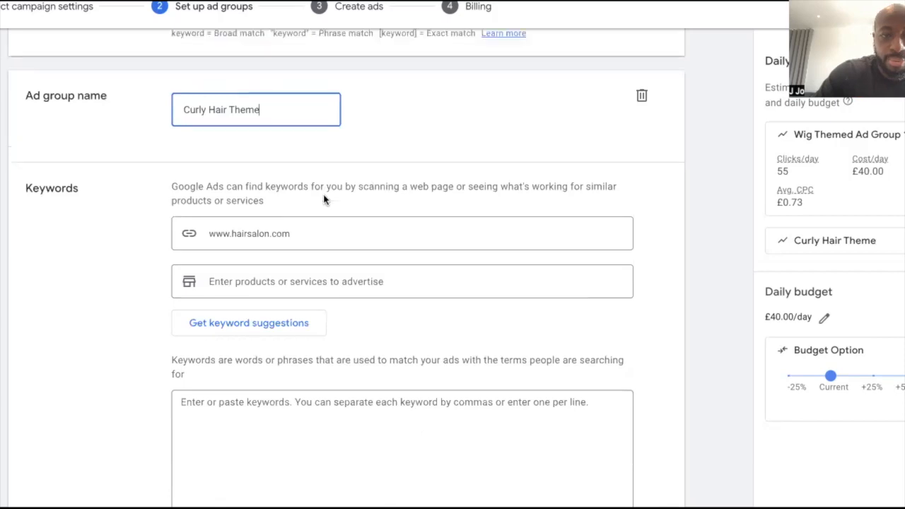
text(Ad Gr)
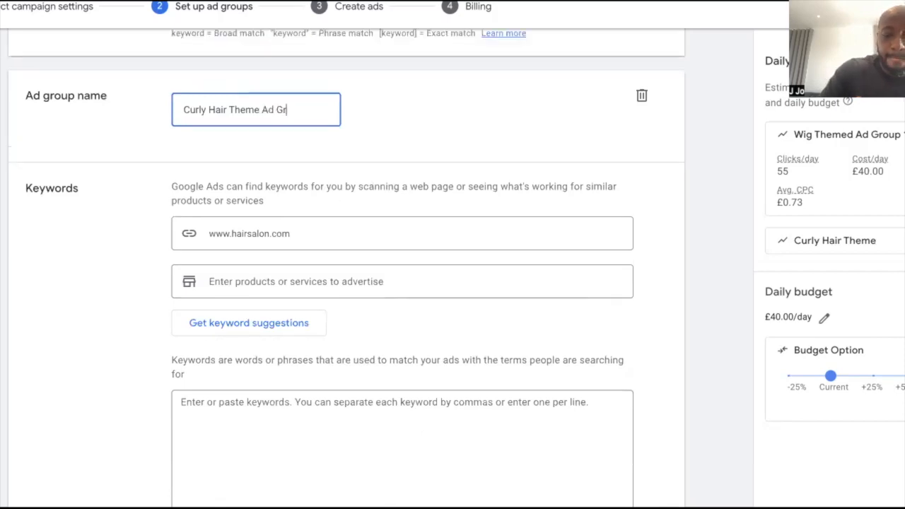
text(oup 2)
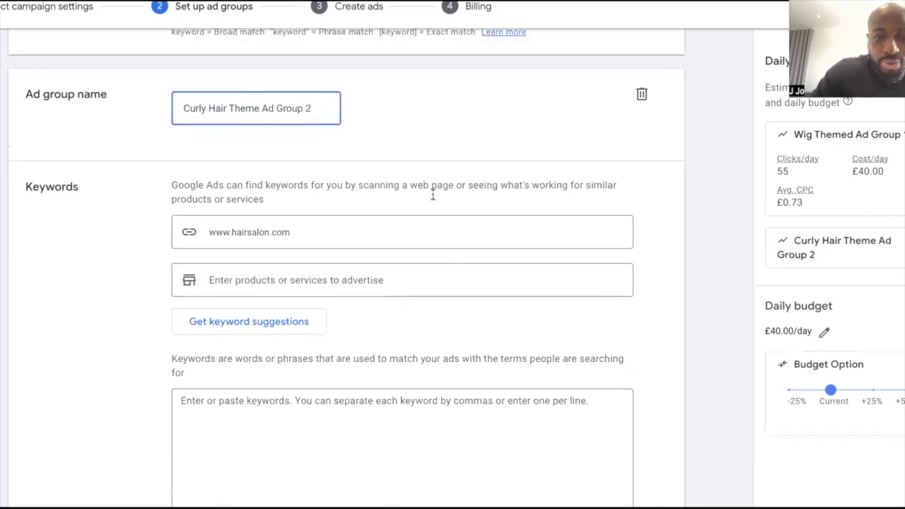
Add "curly hair", "curly afro" and "curly bundles" as the second ad group's products or services and get keyword suggestions
scroll(364, 138, down, 3)
scroll(247, 139, up, 1)
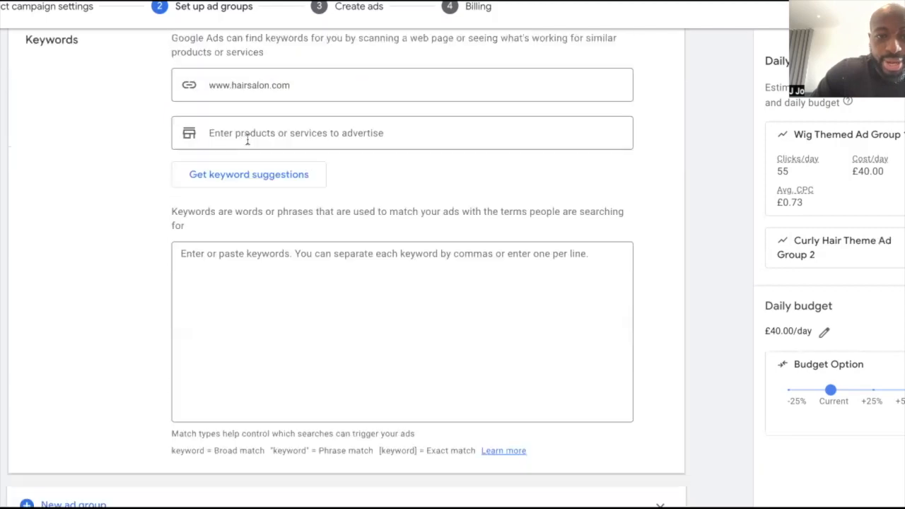
click(235, 136)
text(curly hair)
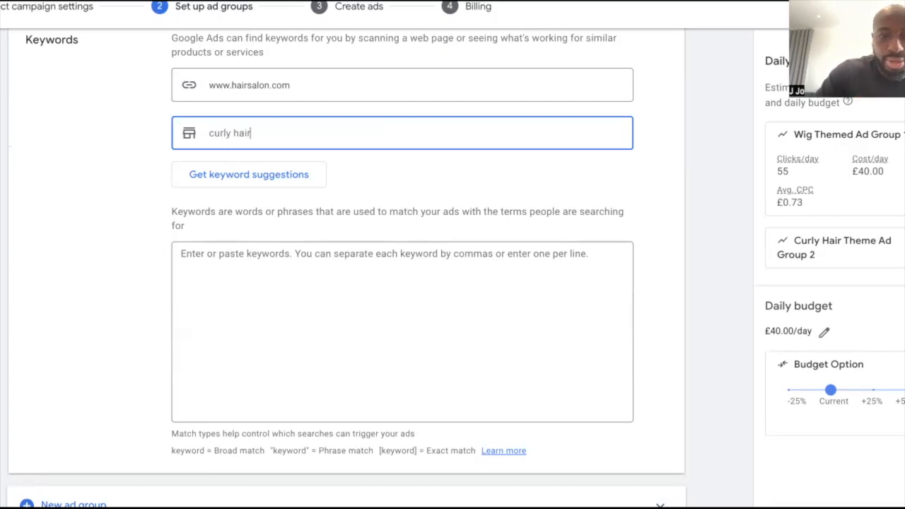
key(Return)
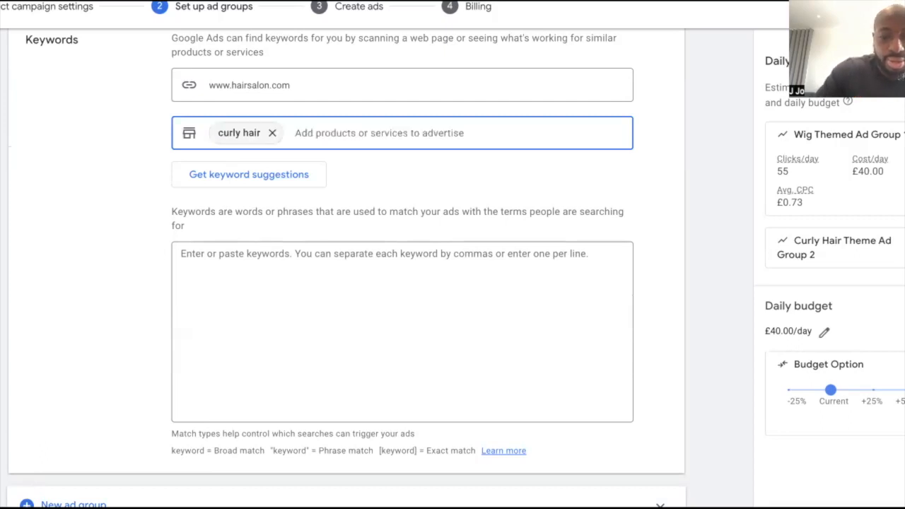
text(curly)
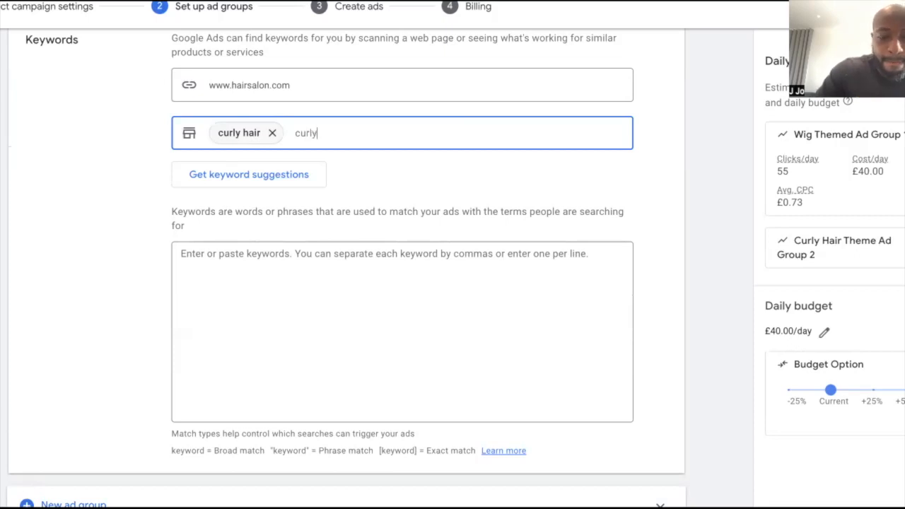
text( afr)
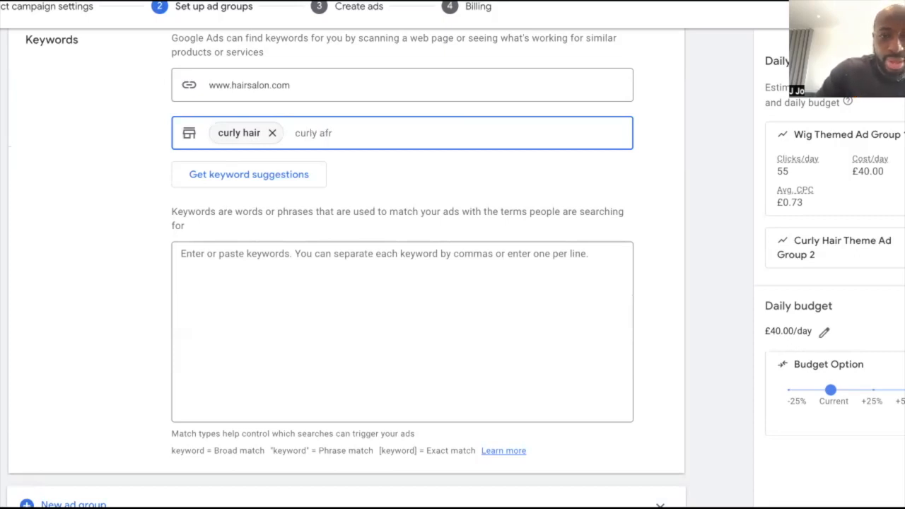
text(o)
key(Return)
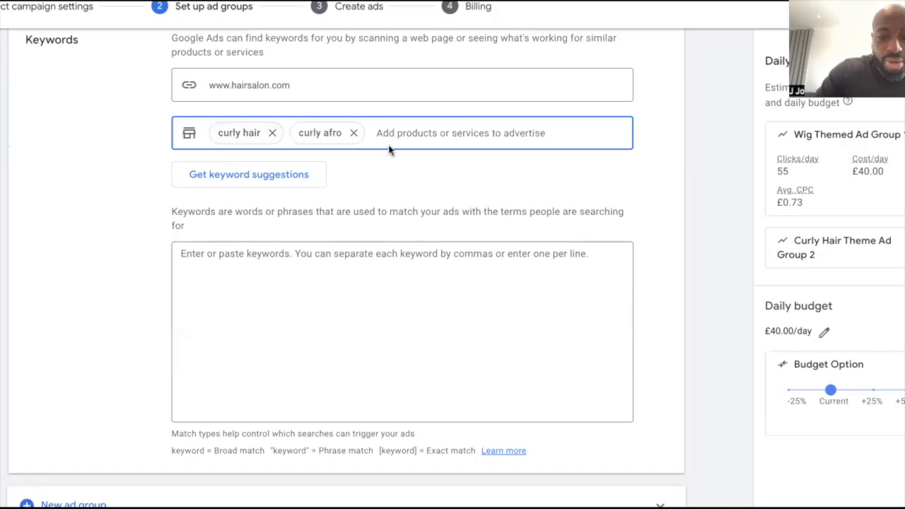
text(curly)
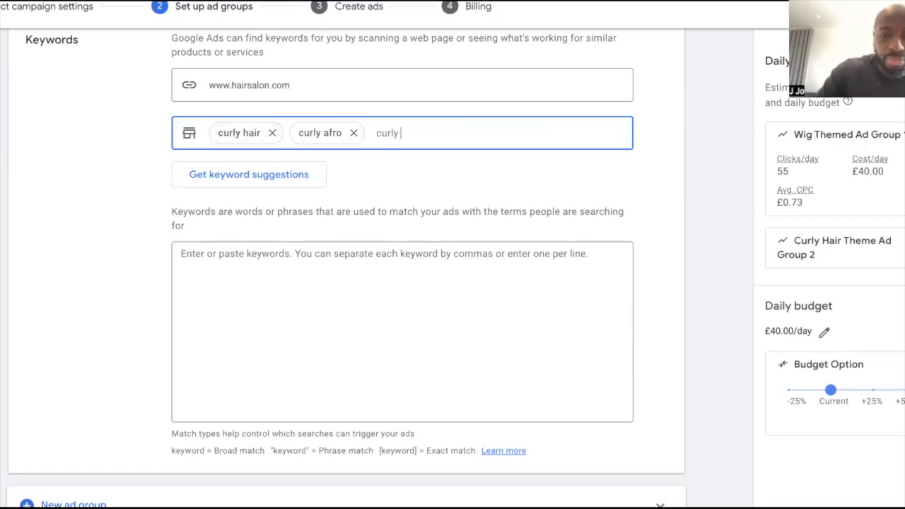
text( bundl)
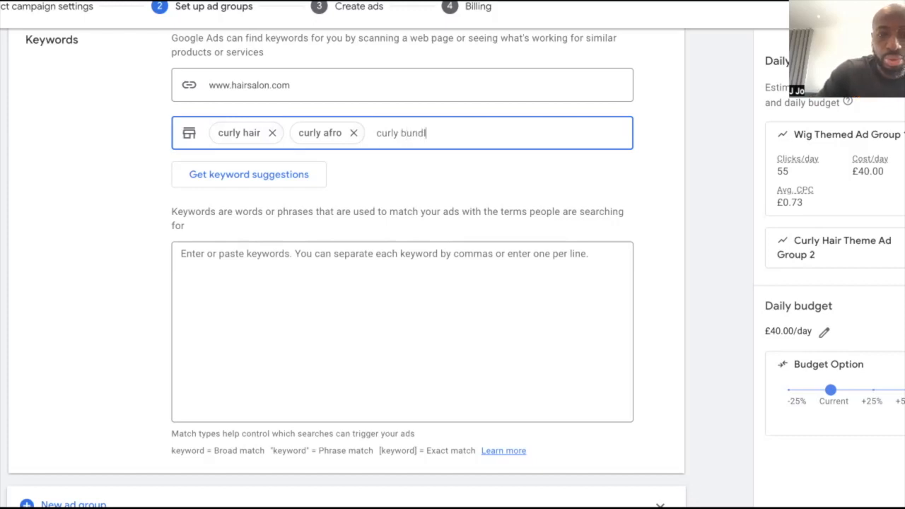
text(es)
key(Return)
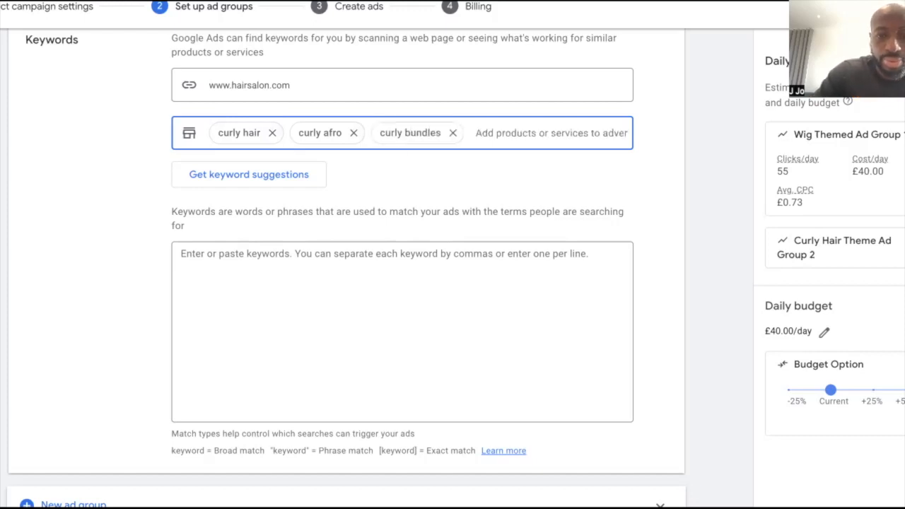
click(263, 181)
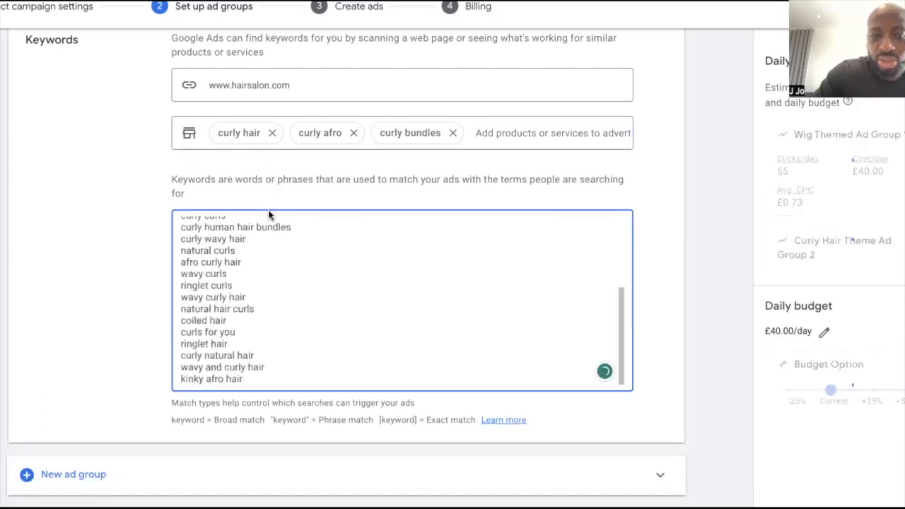
Review the full list of suggested keywords for the curly hair ad group against its advertised products
scroll(291, 238, up, 1)
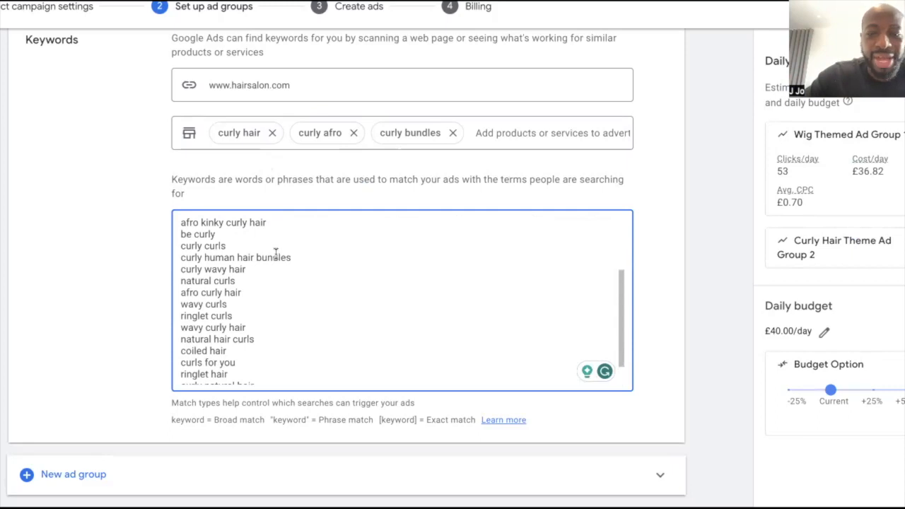
scroll(276, 255, down, 1)
scroll(279, 256, down, 2)
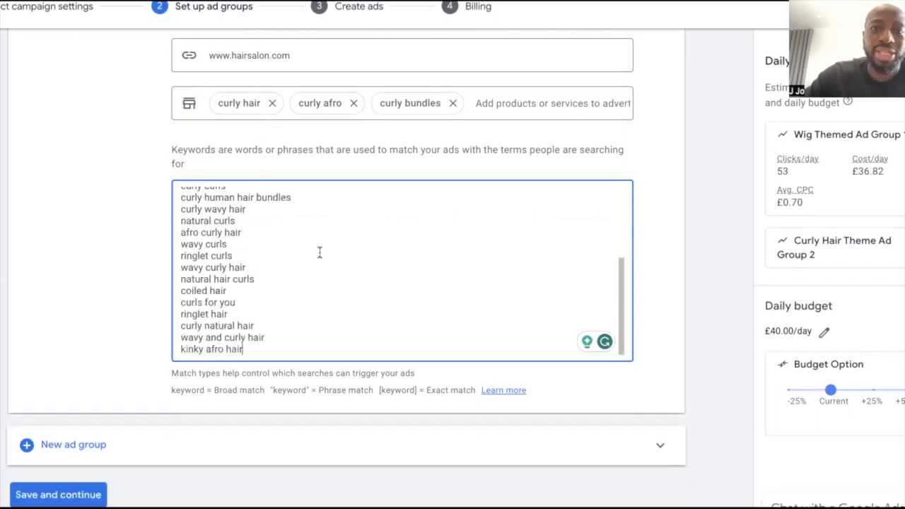
scroll(320, 253, down, 1)
scroll(303, 104, down, 1)
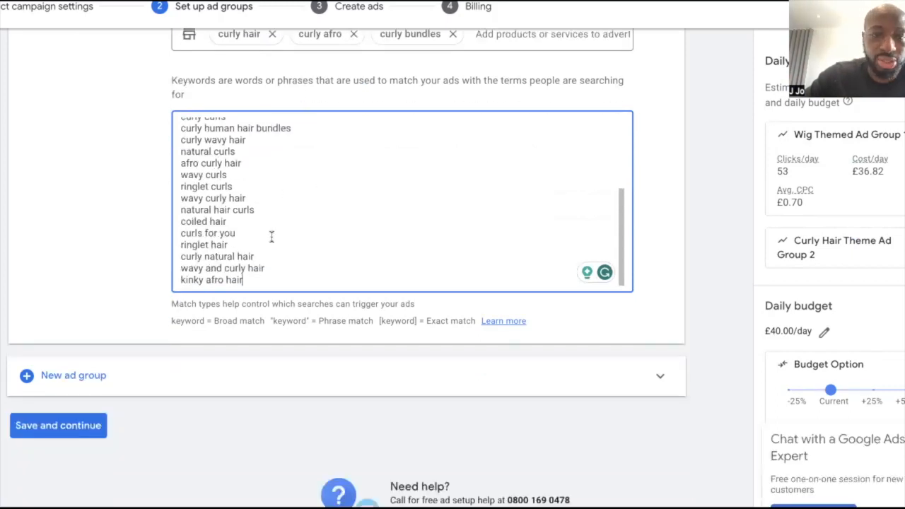
scroll(271, 237, up, 5)
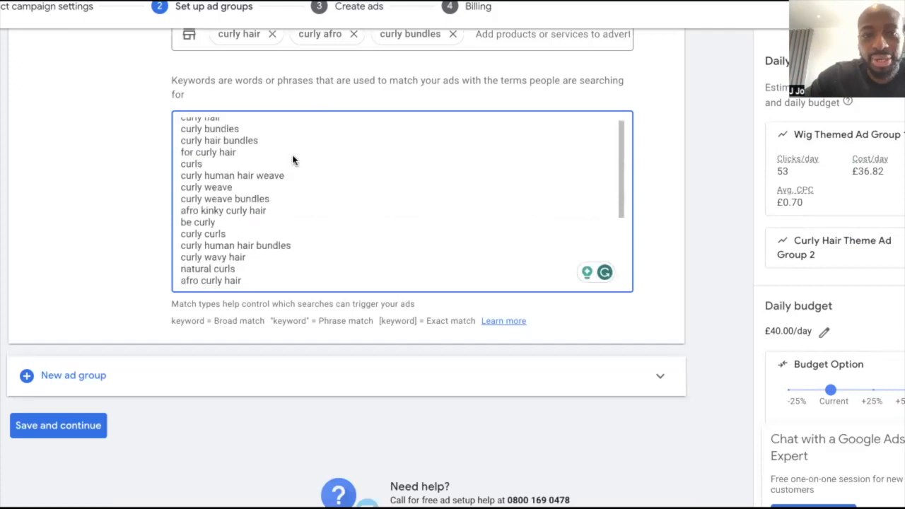
scroll(285, 206, up, 2)
scroll(254, 126, up, 1)
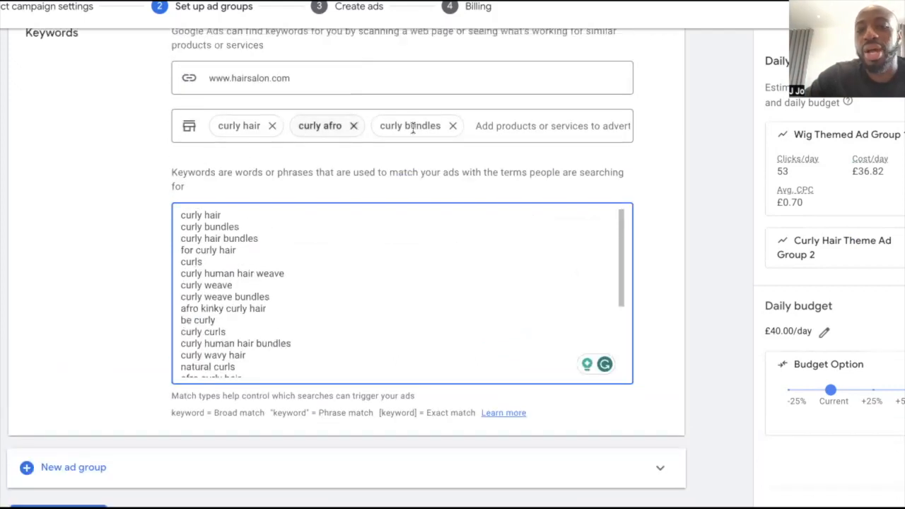
scroll(327, 164, down, 1)
scroll(333, 243, down, 2)
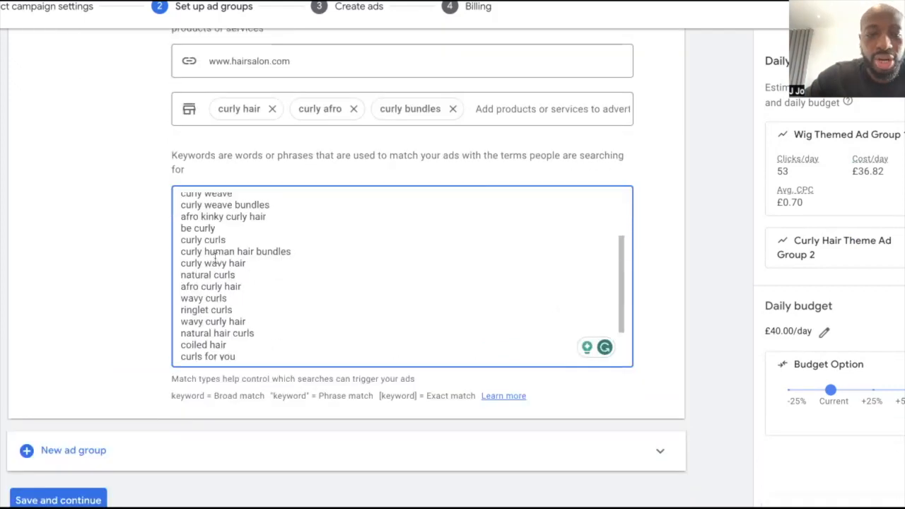
scroll(259, 261, down, 1)
scroll(253, 260, down, 1)
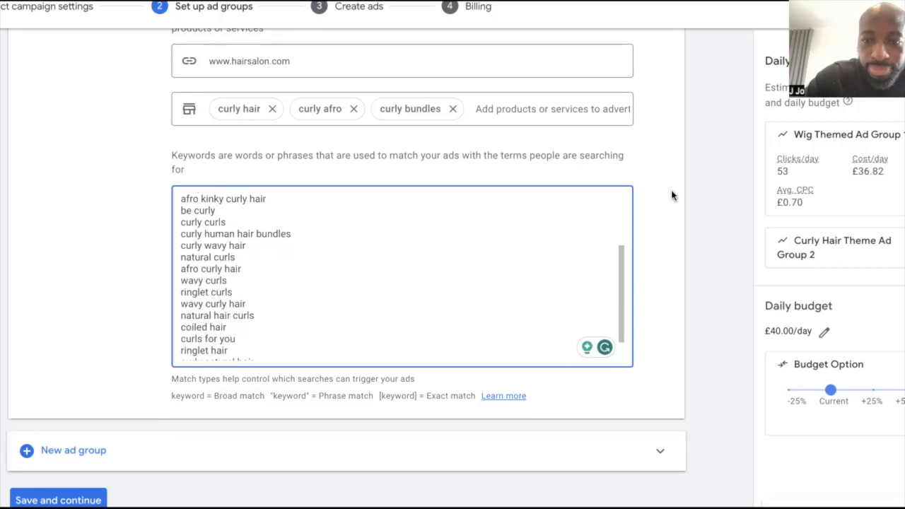
scroll(498, 216, up, 1)
scroll(498, 222, up, 3)
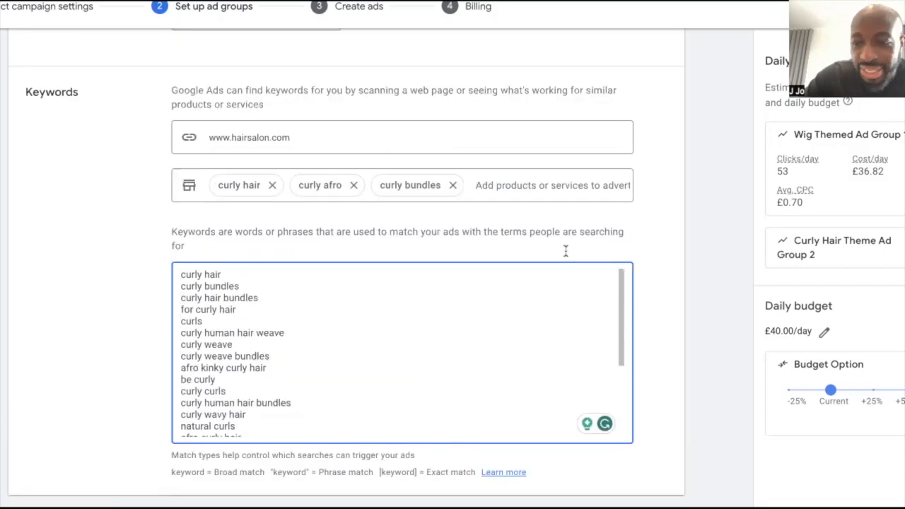
scroll(472, 313, down, 1)
scroll(473, 314, up, 1)
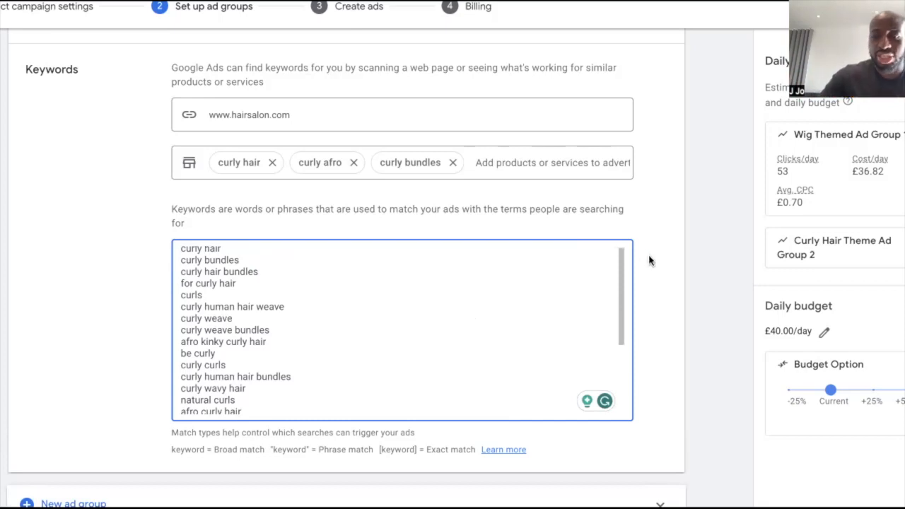
Make the keyword curly bundles a phrase match by enclosing it in double quotation marks
scroll(652, 258, down, 2)
scroll(474, 268, down, 1)
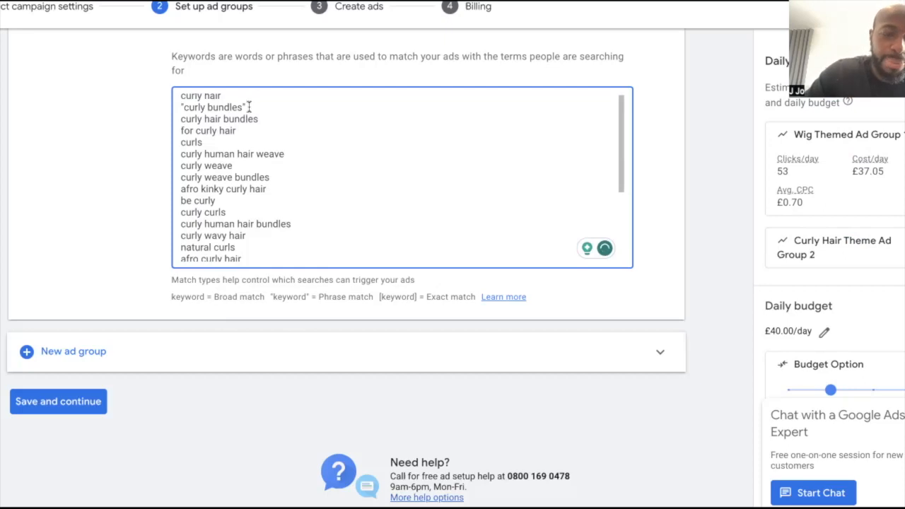
triple_click(254, 106)
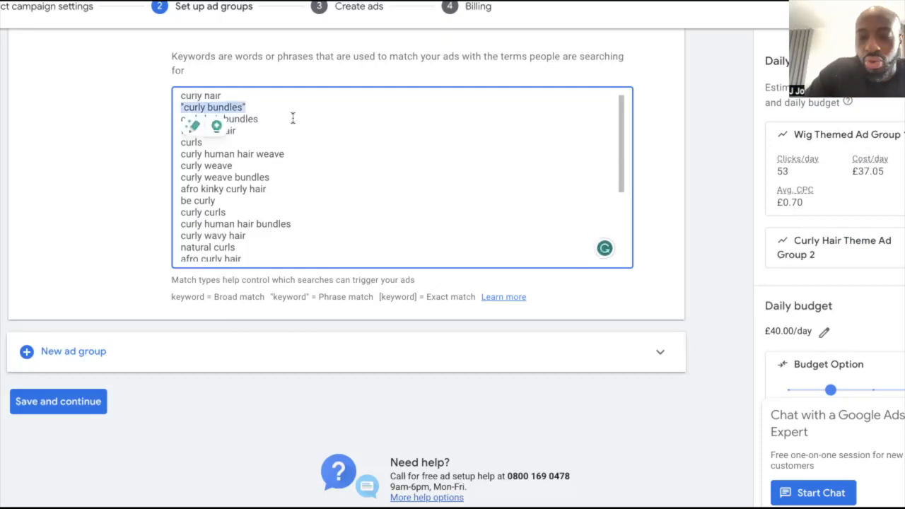
click(252, 107)
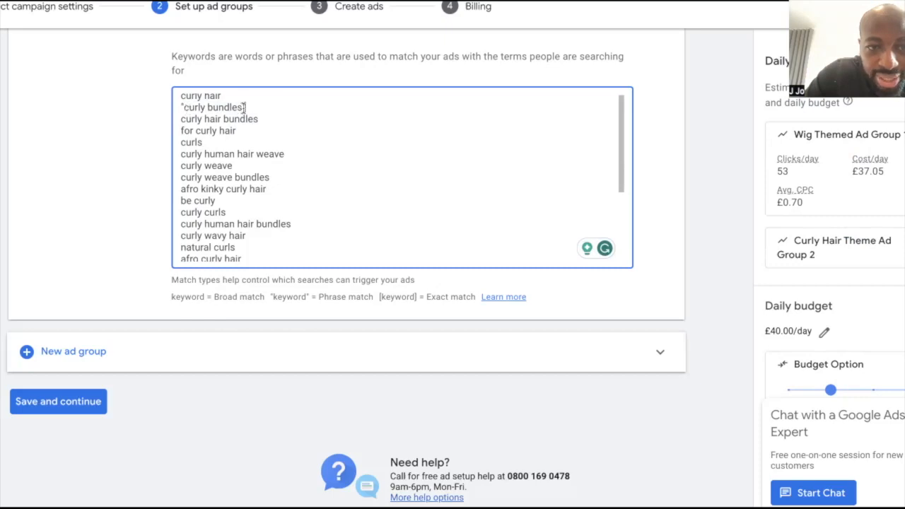
click(181, 106)
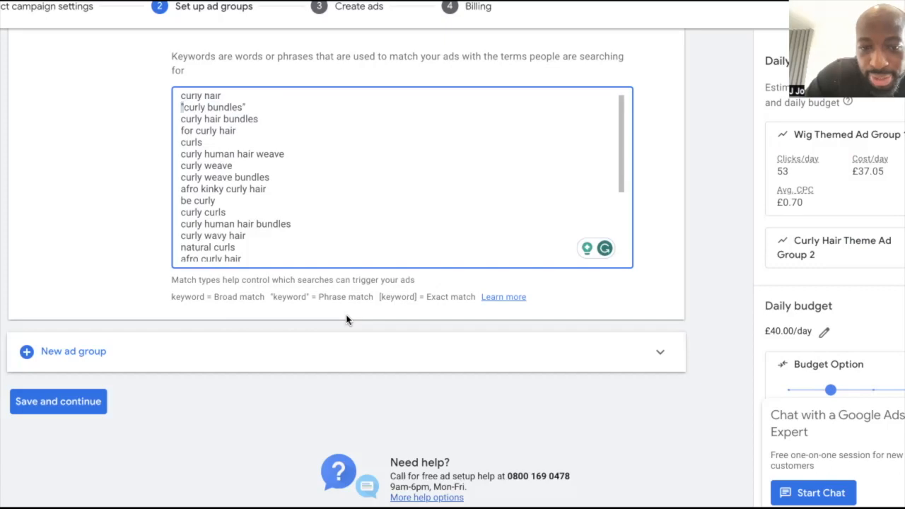
click(251, 107)
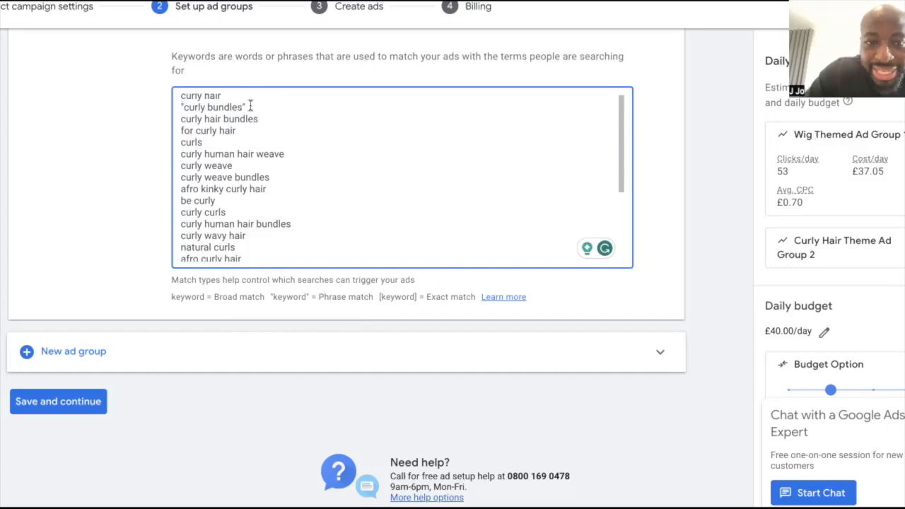
Change the keyword curly bundles to an exact match by replacing its quotation marks with square brackets
text(])
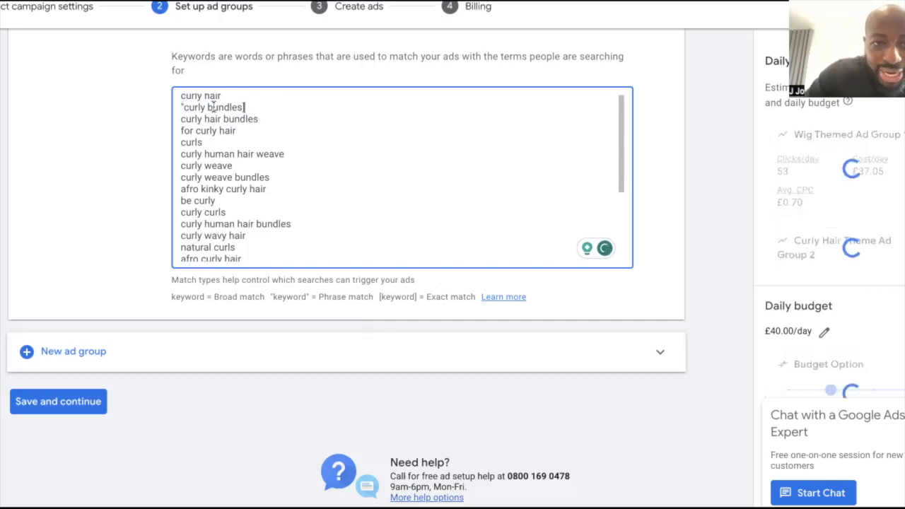
click(184, 105)
key(BackSpace)
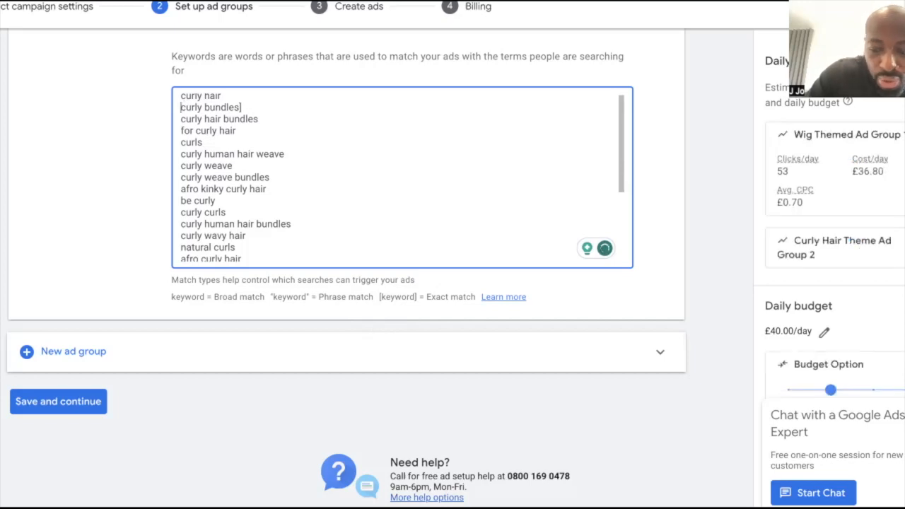
text([)
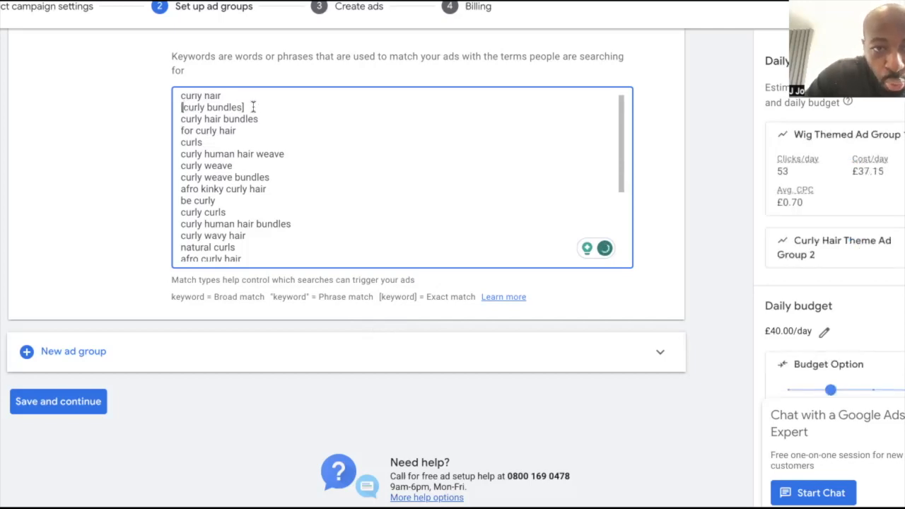
triple_click(203, 107)
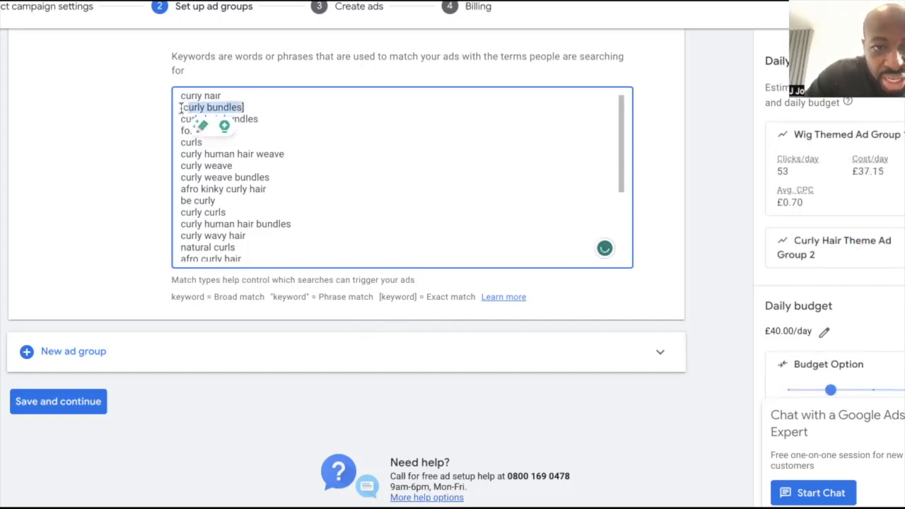
click(258, 107)
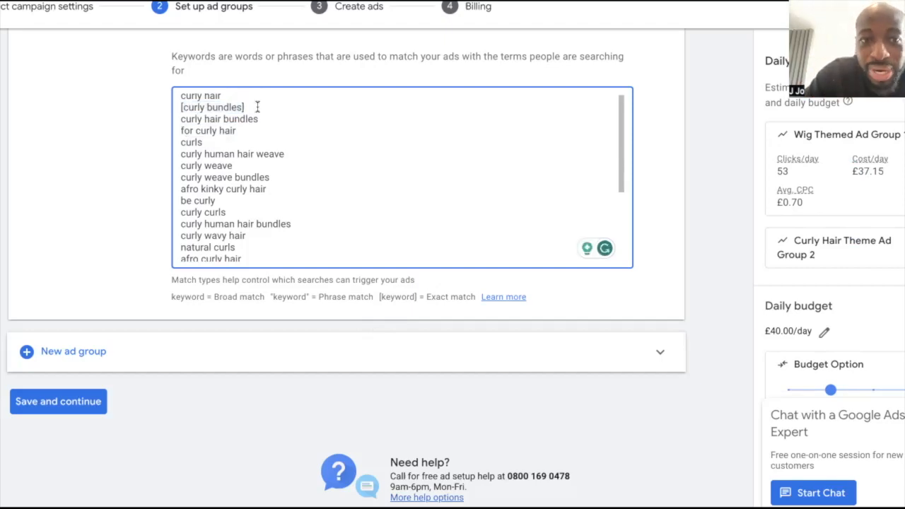
drag(244, 107, 182, 107)
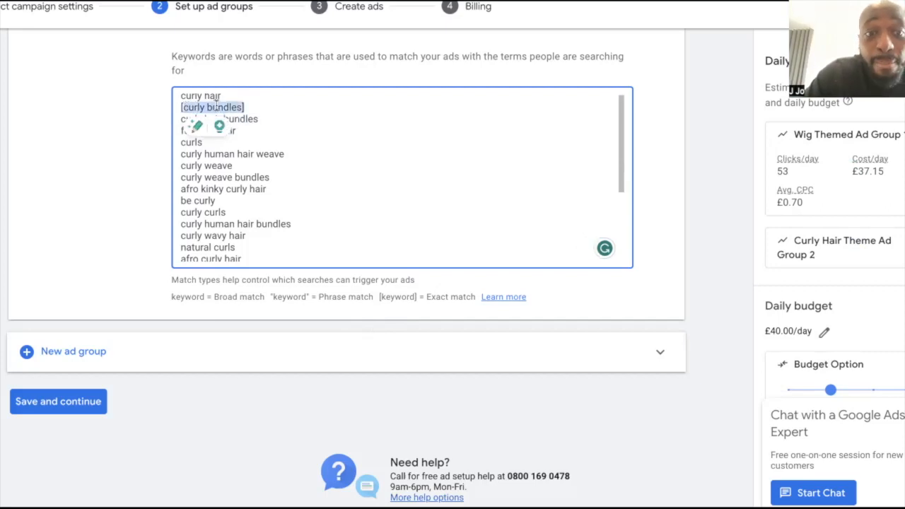
click(266, 109)
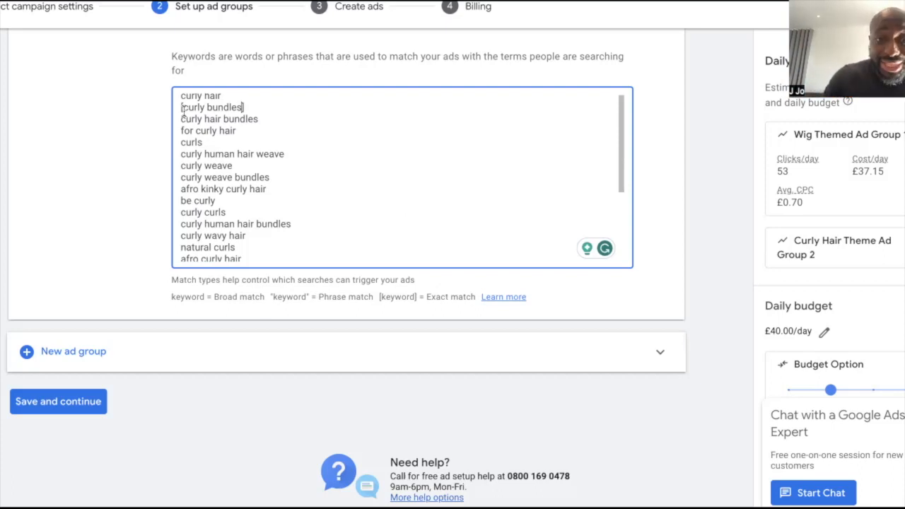
drag(183, 108, 246, 108)
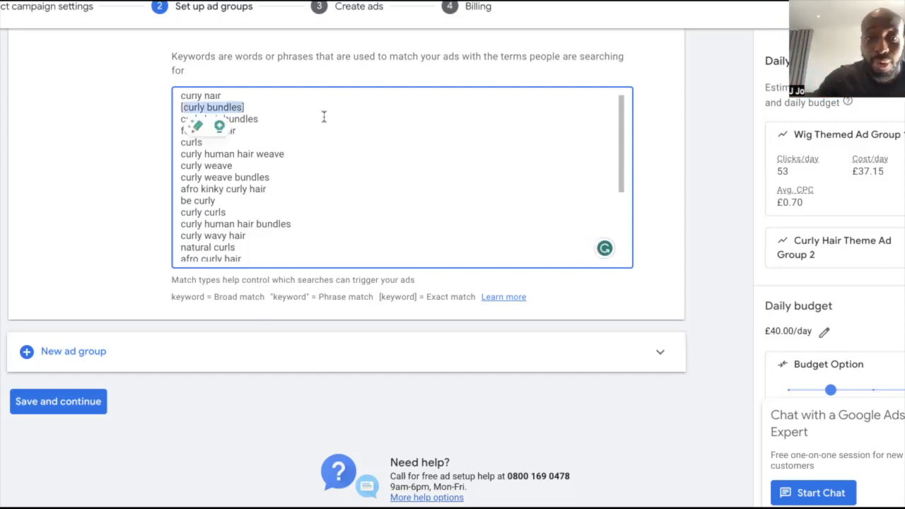
click(241, 107)
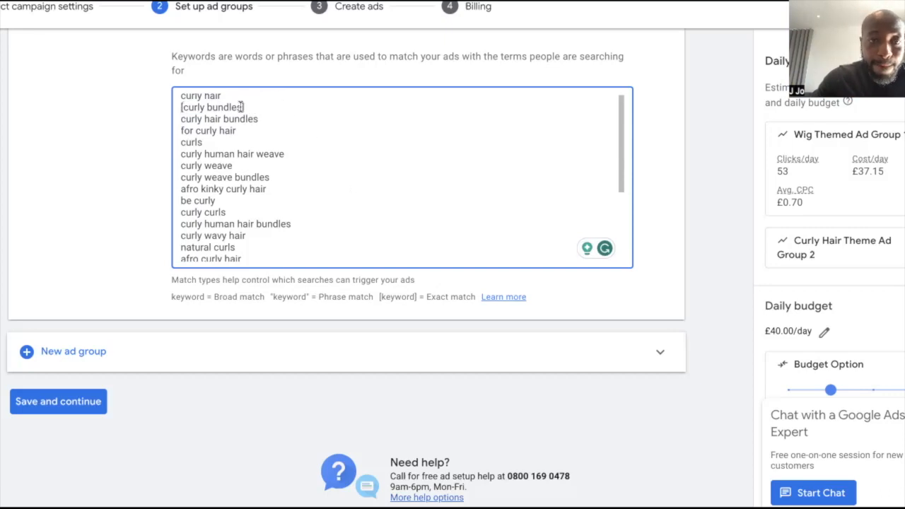
click(184, 106)
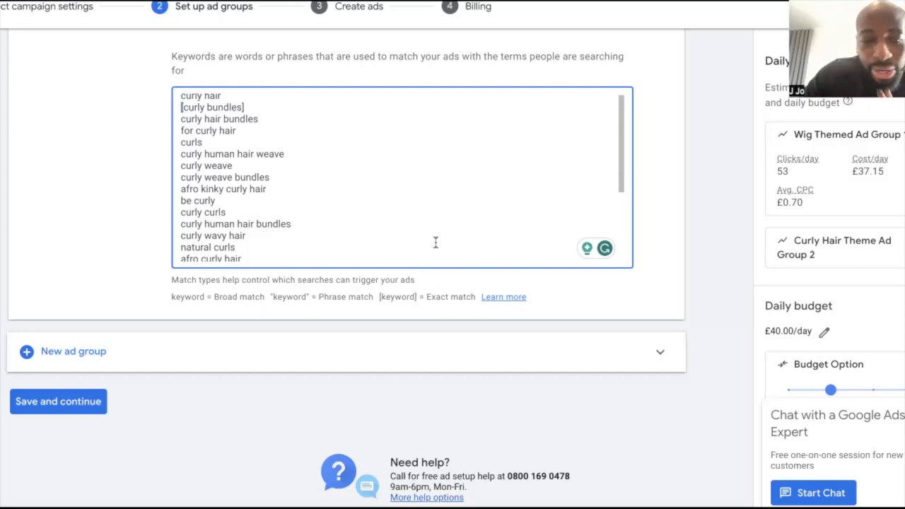
Save the ad groups with their keywords and continue to creating the ads
scroll(84, 339, down, 3)
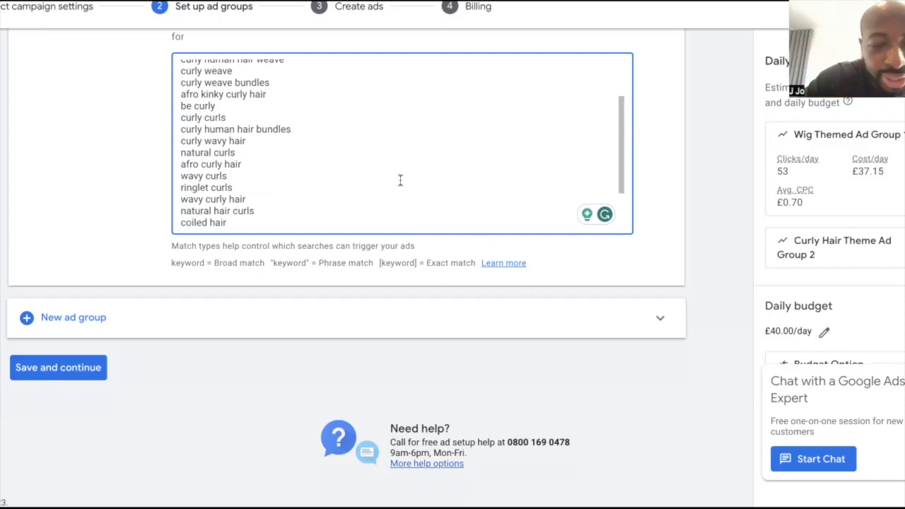
click(58, 368)
scroll(177, 243, up, 1)
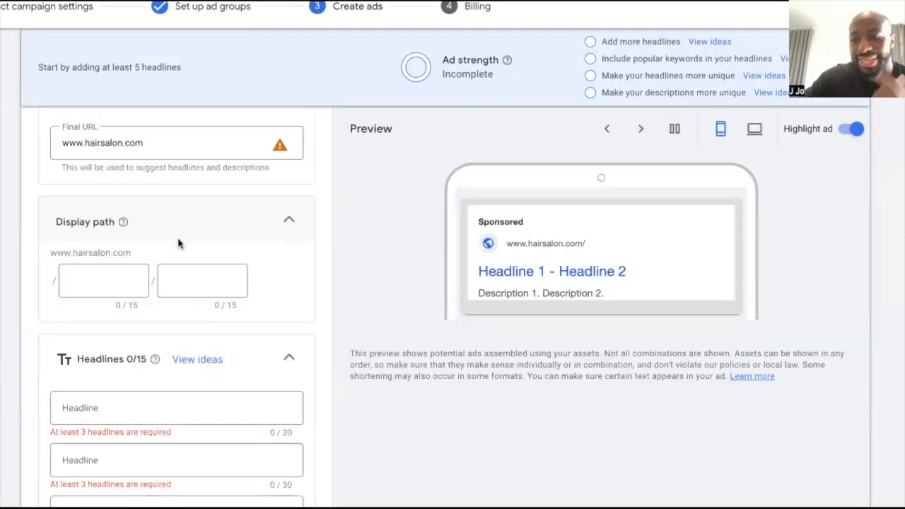
scroll(178, 243, up, 1)
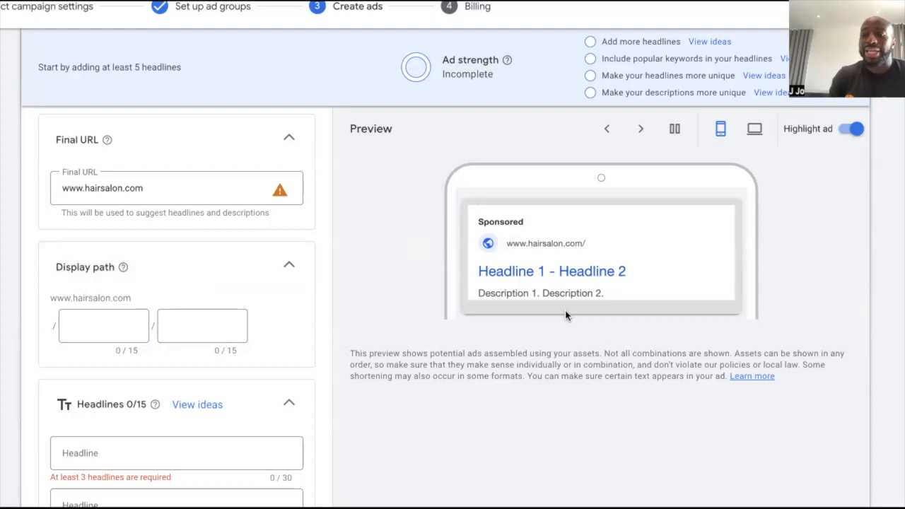
Enter "The Best Salon In The UK" as the ad's first headline
scroll(566, 316, down, 2)
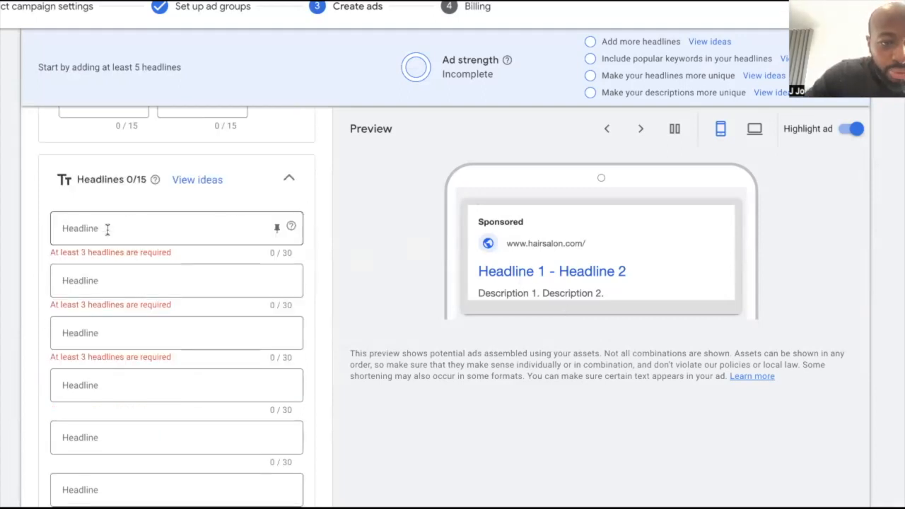
click(107, 228)
scroll(118, 274, down, 3)
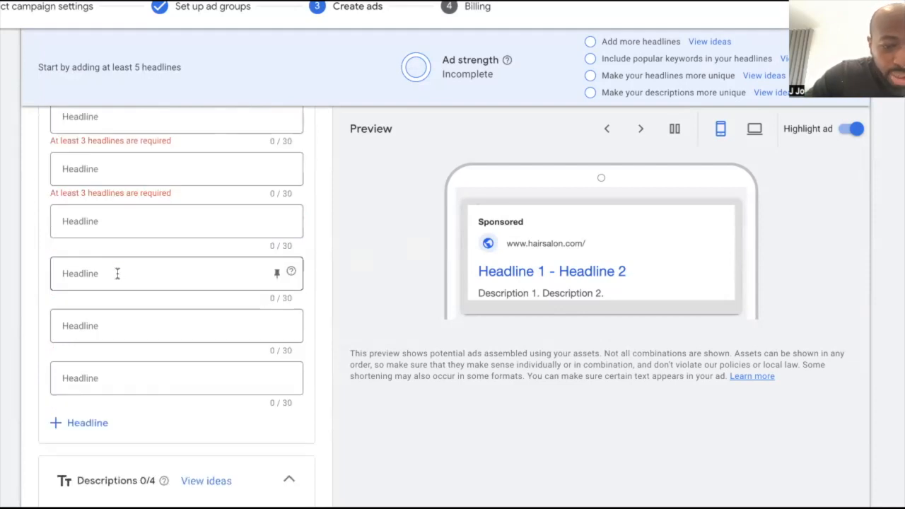
scroll(118, 304, down, 3)
scroll(90, 180, up, 4)
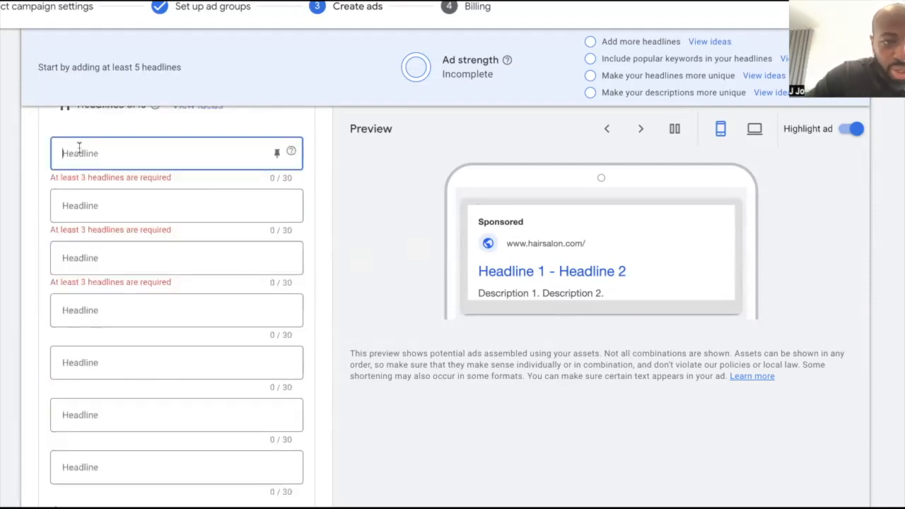
text(Th)
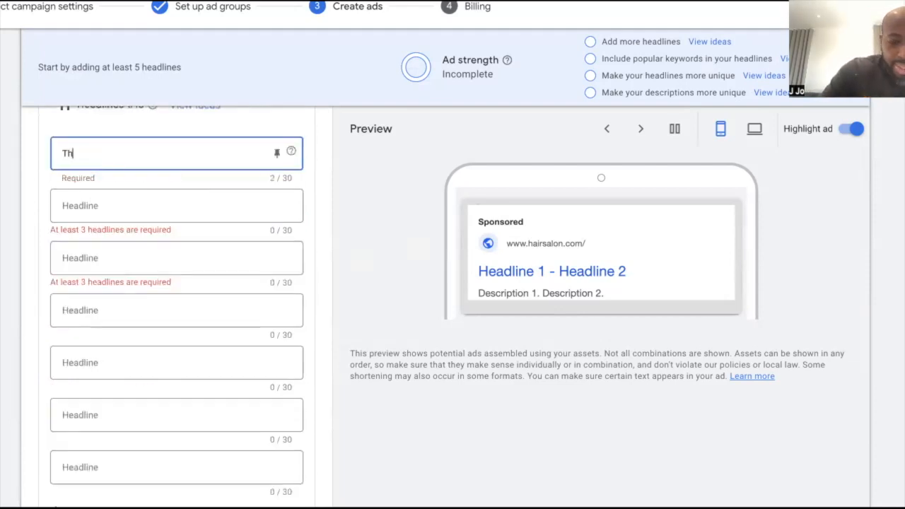
text(e Best Sal)
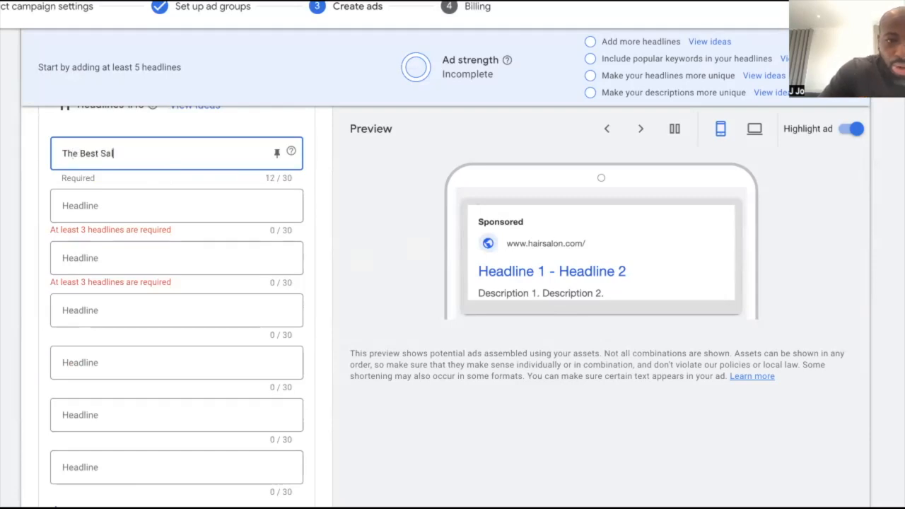
text(on In T)
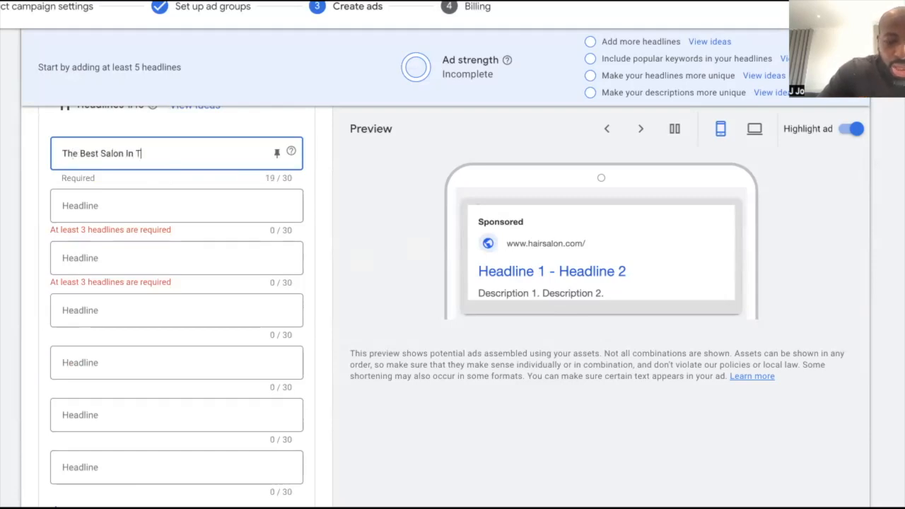
text(he UK)
Copy the first headline into the second headline and change its wording to "The Best Salon Ever"
key(ctrl+a)
key(ctrl+c)
click(97, 204)
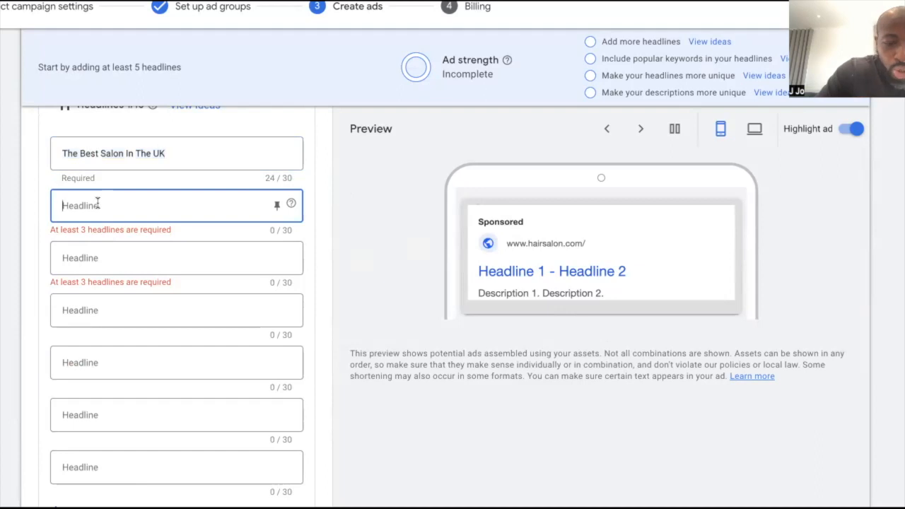
key(ctrl+v)
key(BackSpace)
key(BackSpace)
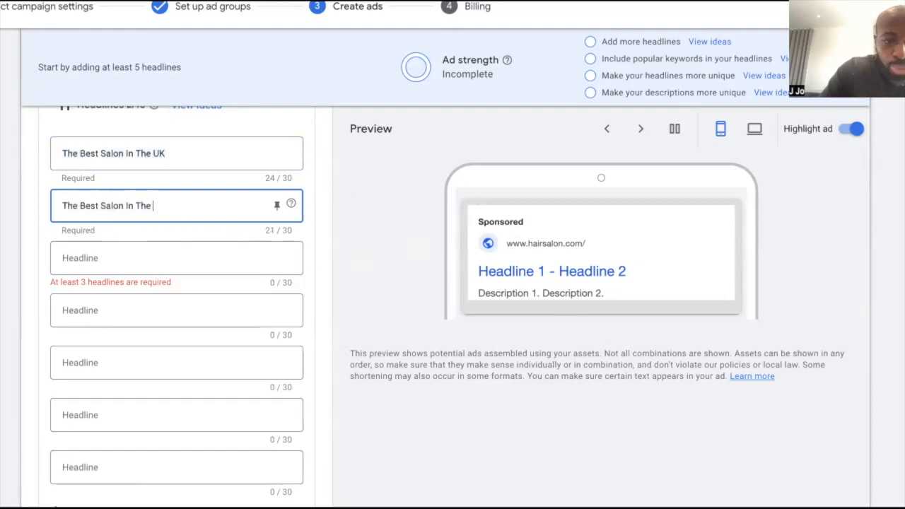
key(BackSpace)
key(BackSpace)
key(BackSpace)
key(BackSpace)
key(BackSpace)
key(BackSpace)
key(BackSpace)
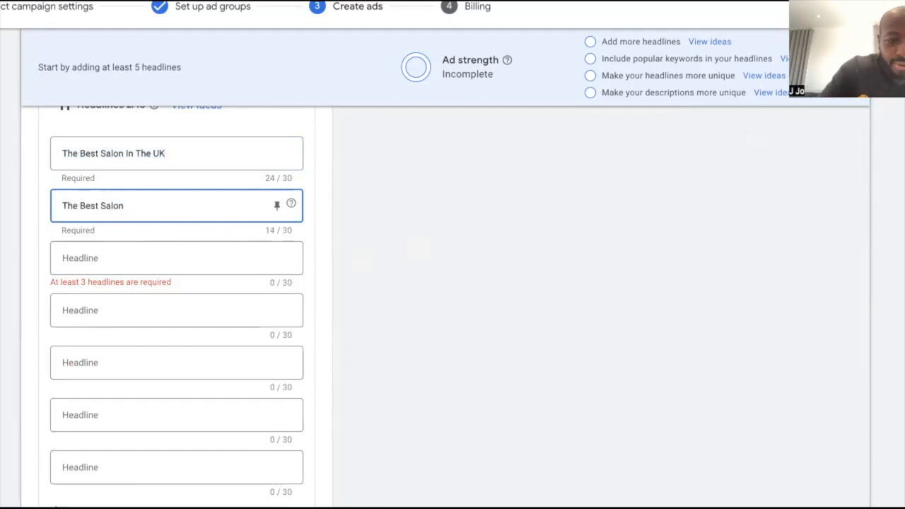
text(Ever)
Enter "Salon Greatness" as the ad's third headline
key(Tab)
text(Salon )
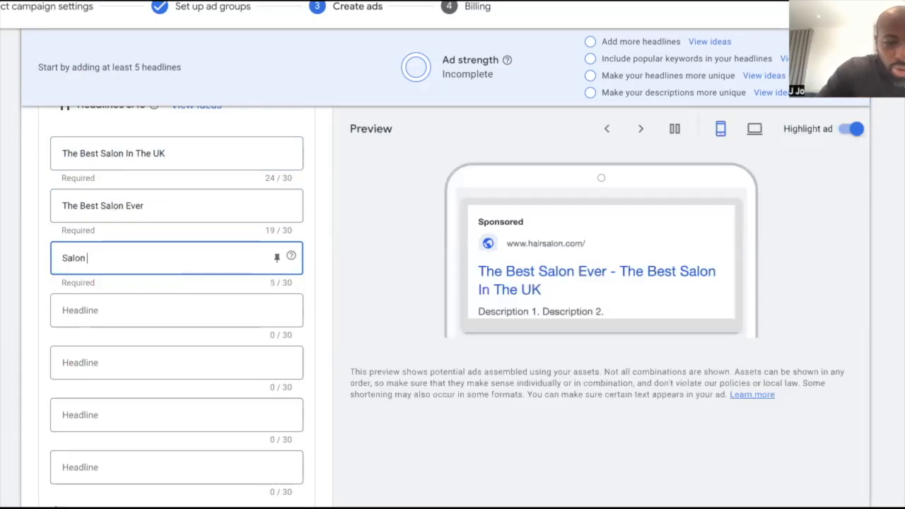
text(Greatness)
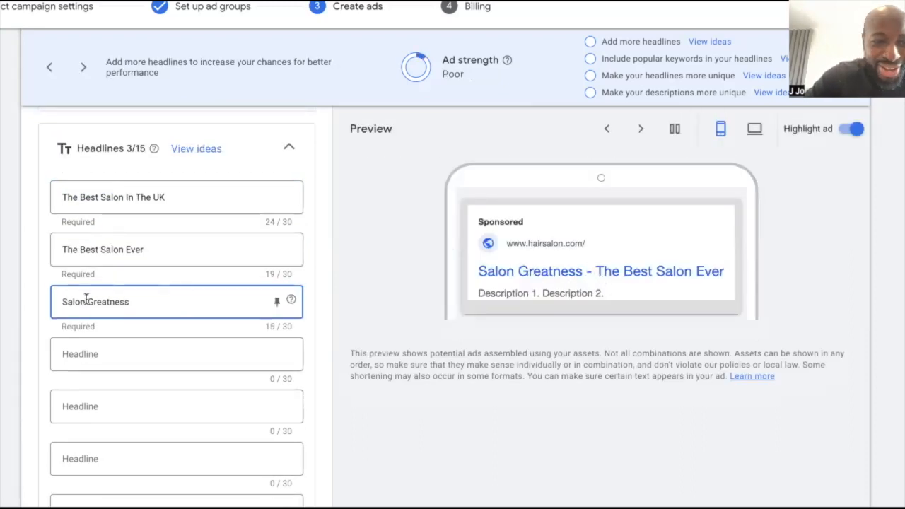
Enter "Quick Service" as the ad's fourth headline
scroll(142, 276, down, 10)
scroll(158, 271, up, 2)
scroll(158, 273, up, 3)
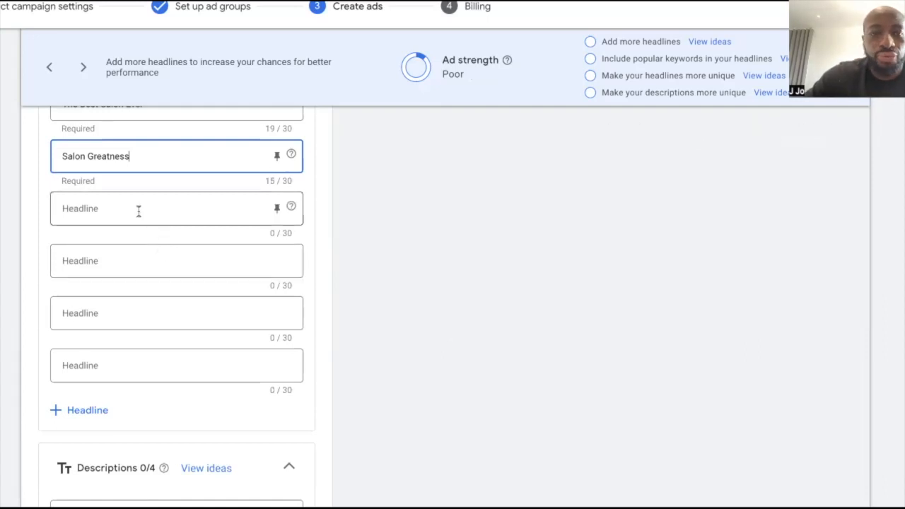
click(139, 210)
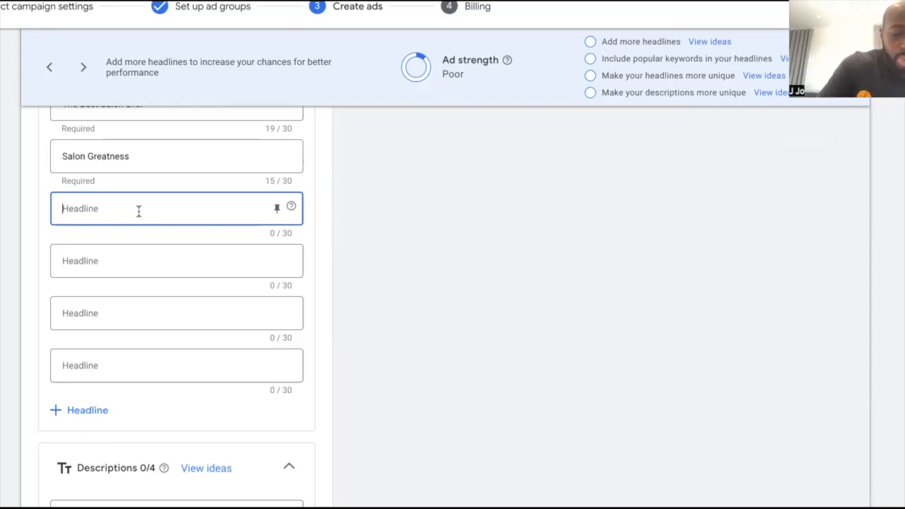
text(We)
key(BackSpace)
key(BackSpace)
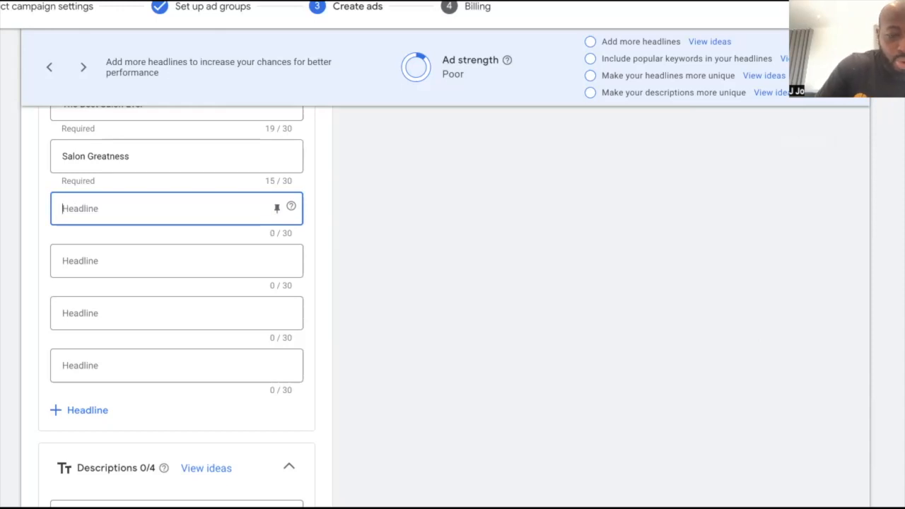
text(Wuick )
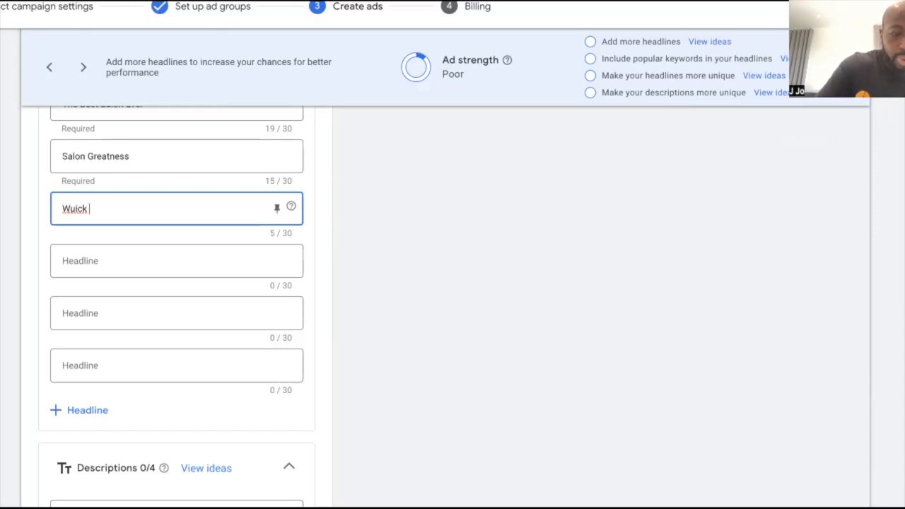
text(Se)
key(BackSpace)
key(BackSpace)
key(BackSpace)
key(BackSpace)
key(BackSpace)
key(BackSpace)
key(BackSpace)
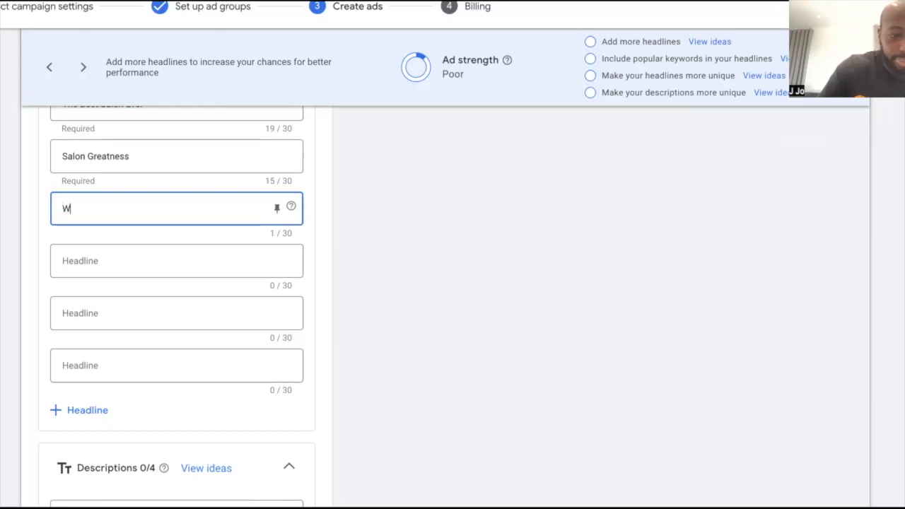
key(BackSpace)
text(Quick)
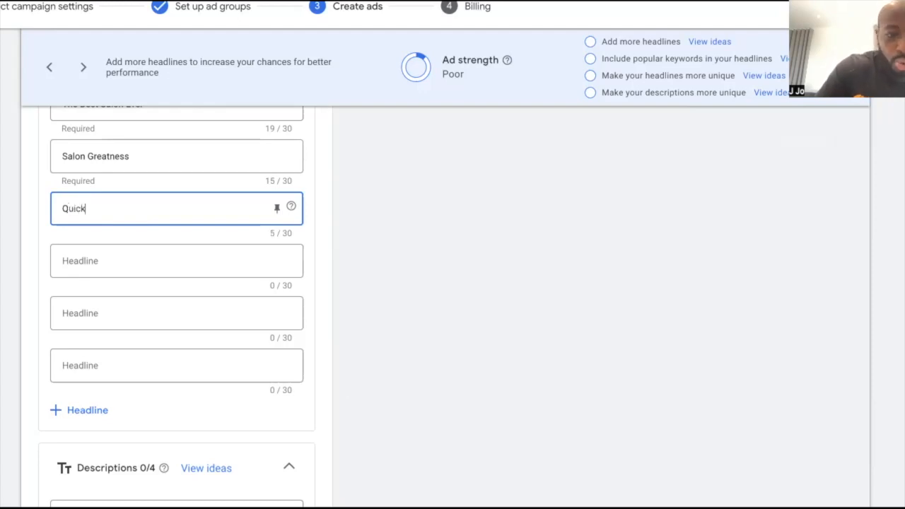
text( Serv)
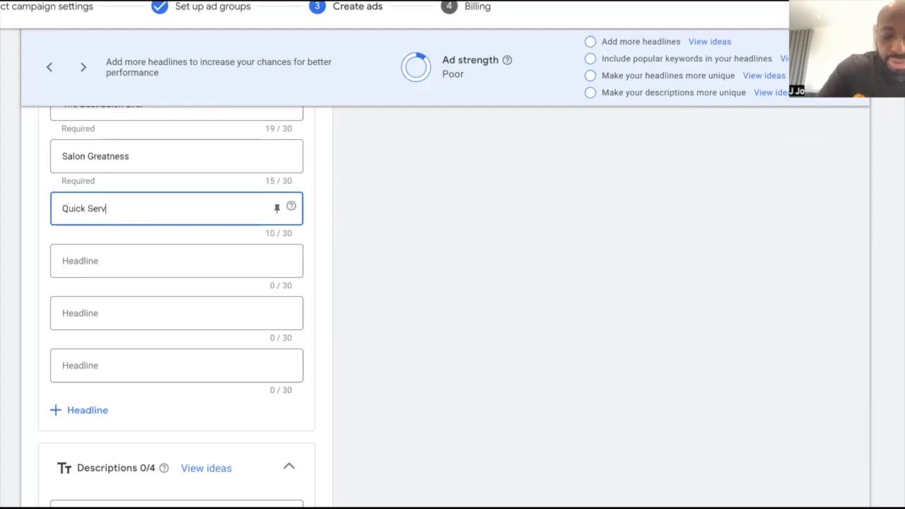
text(ice)
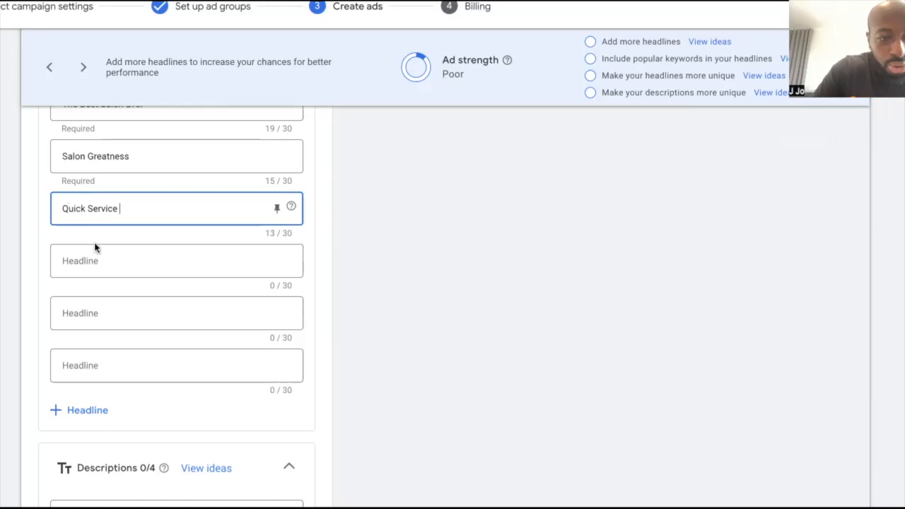
Enter "Hair Salon With High Quality" as the ad's fifth headline
click(106, 259)
text(Hair Salon W)
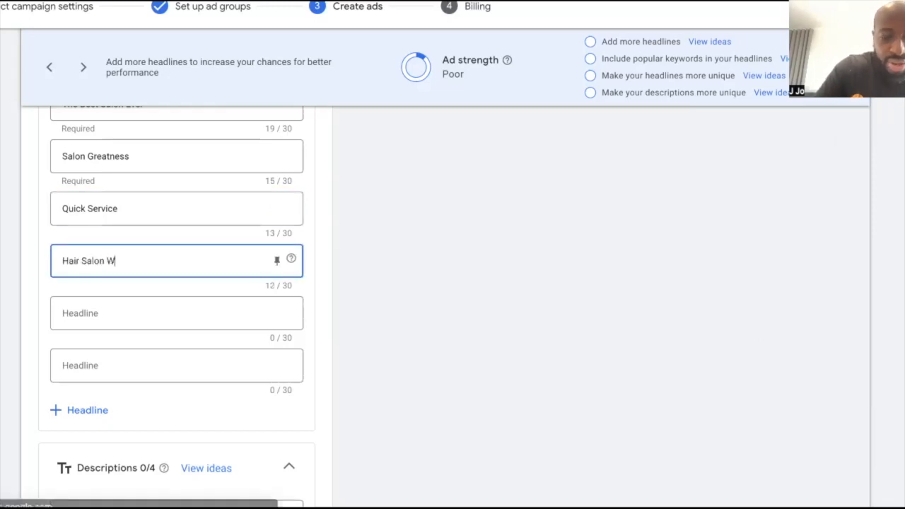
text(ith High Q)
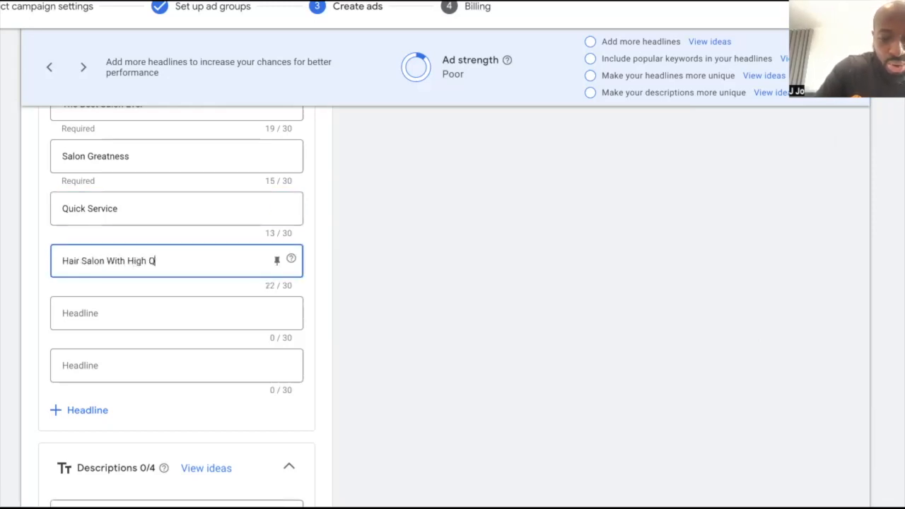
text(uality S)
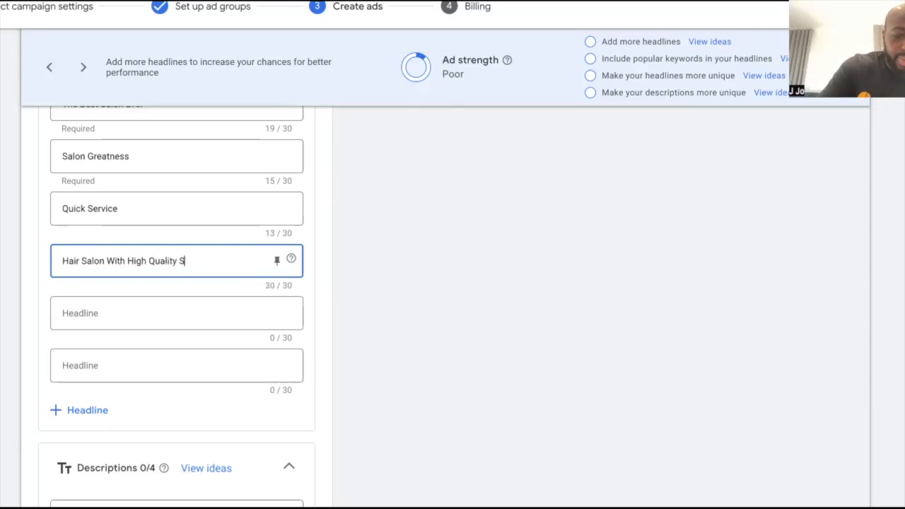
text(ervice)
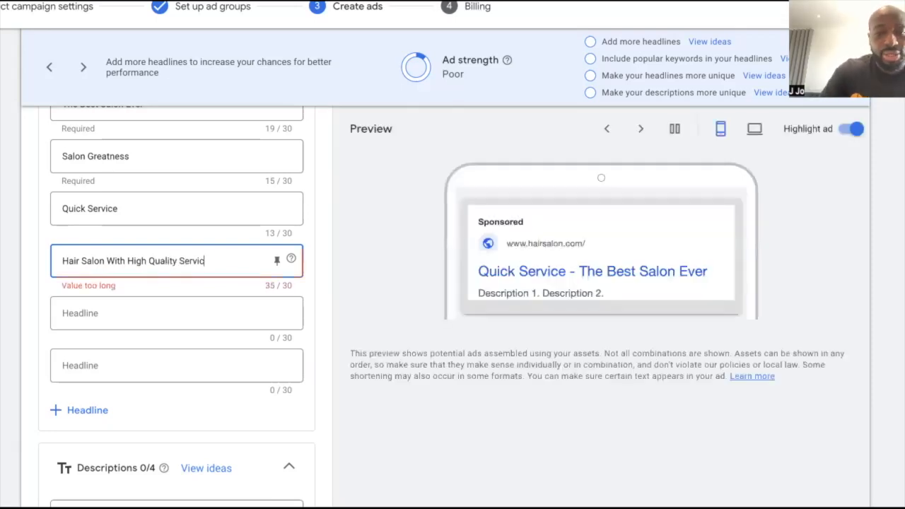
key(BackSpace)
key(BackSpace)
key(BackSpace)
key(BackSpace)
key(BackSpace)
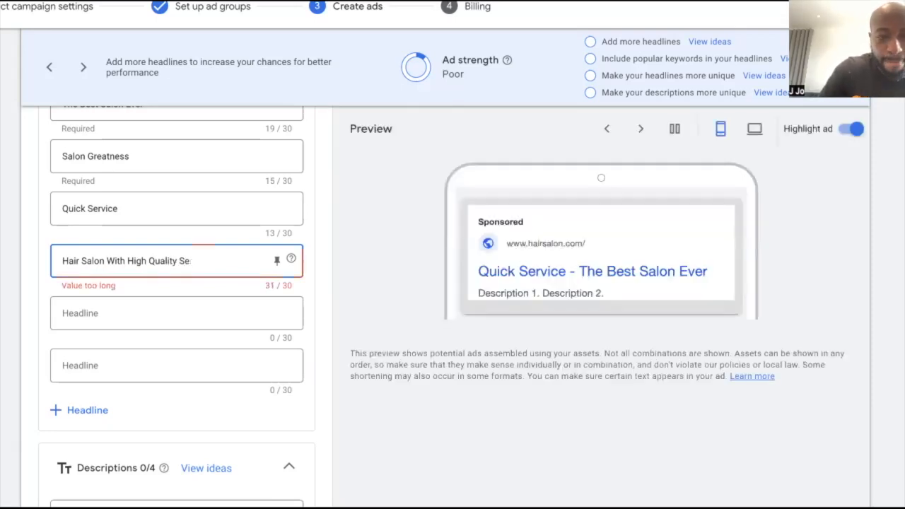
key(BackSpace)
key(BackSpace)
key(BackSpace)
Review the ad's headlines, the description fields, the sitelinks section and the ad preview
scroll(199, 296, down, 1)
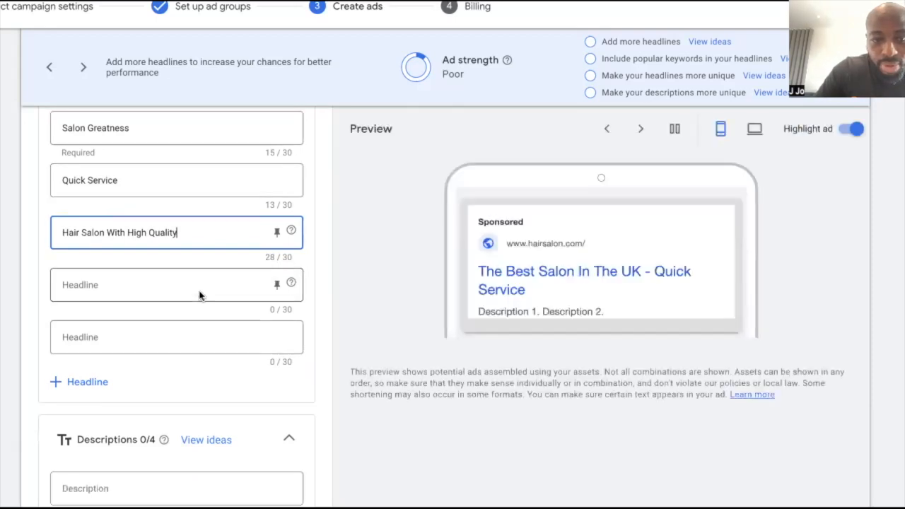
scroll(181, 272, down, 1)
scroll(181, 272, down, 3)
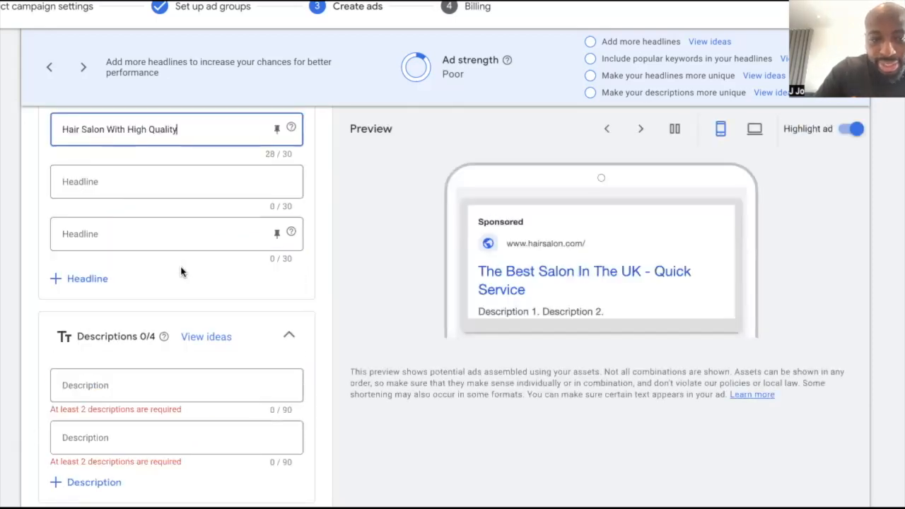
scroll(214, 232, up, 2)
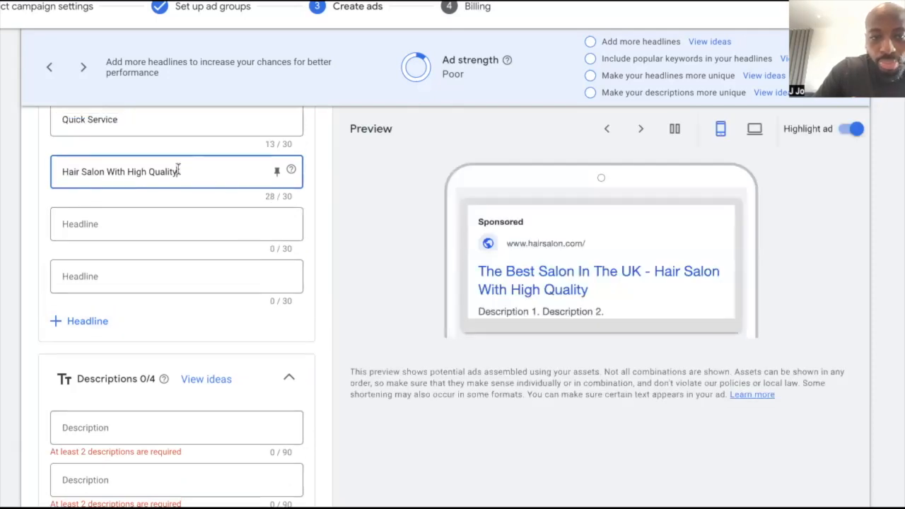
scroll(162, 168, up, 1)
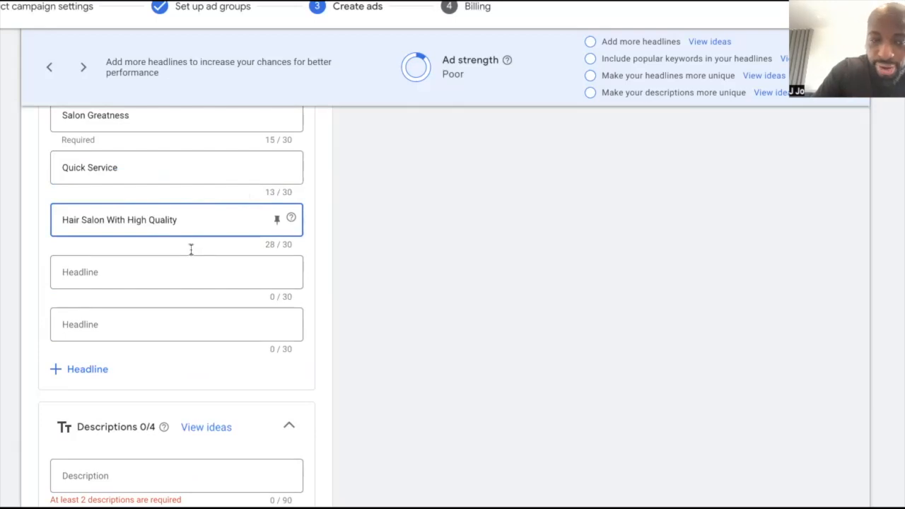
scroll(189, 250, down, 3)
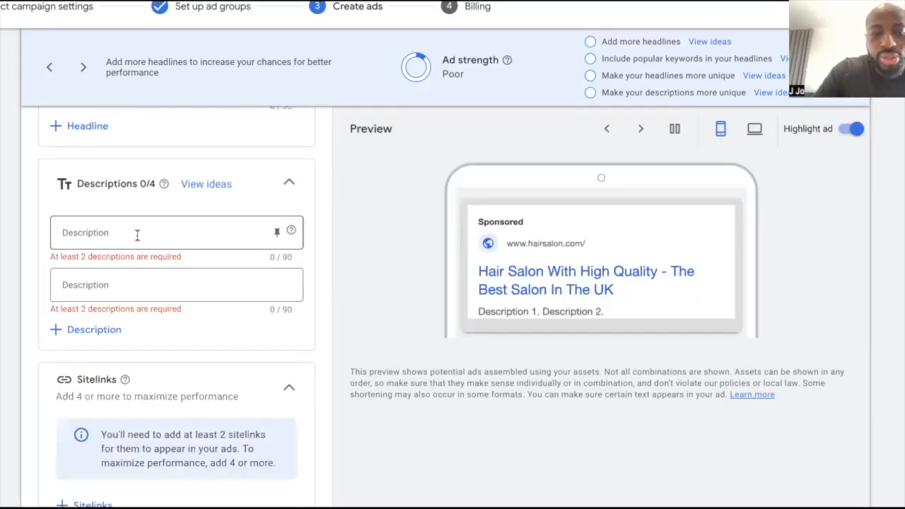
scroll(138, 237, down, 2)
scroll(140, 241, down, 2)
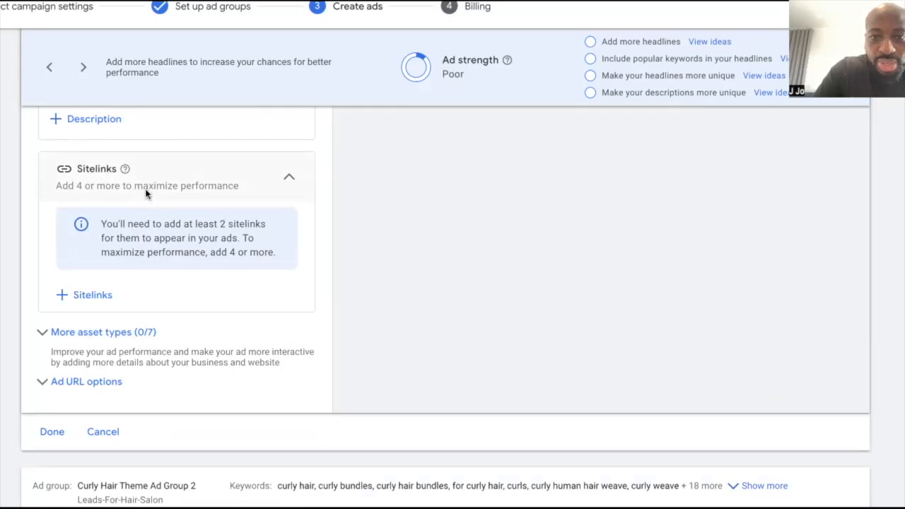
scroll(172, 201, up, 7)
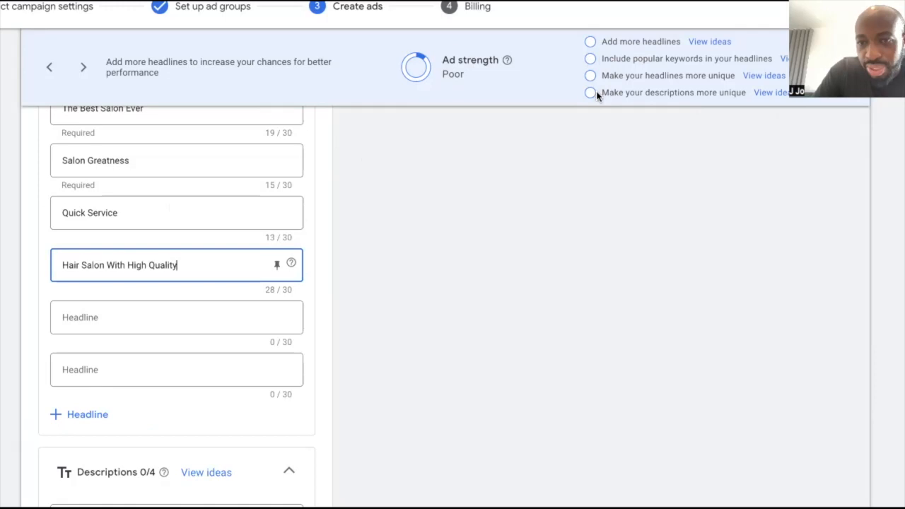
scroll(192, 287, down, 2)
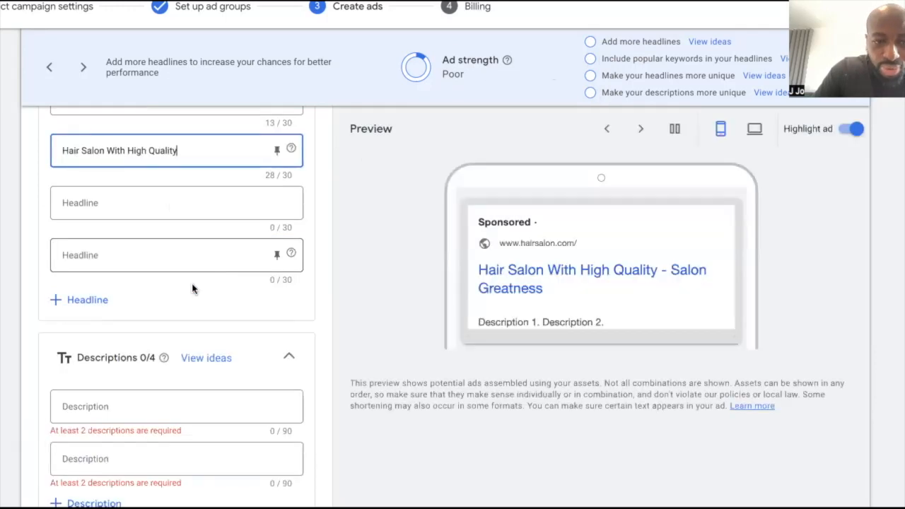
scroll(192, 289, down, 3)
scroll(192, 289, down, 1)
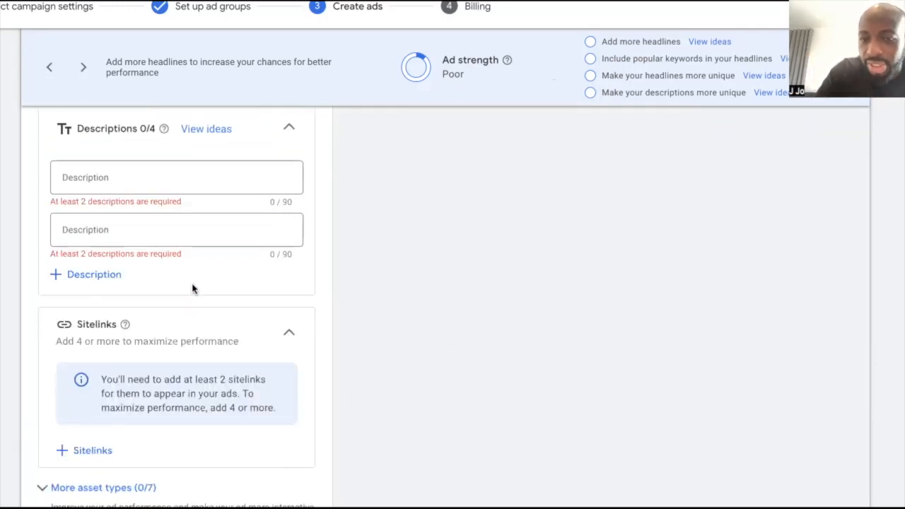
scroll(197, 205, up, 4)
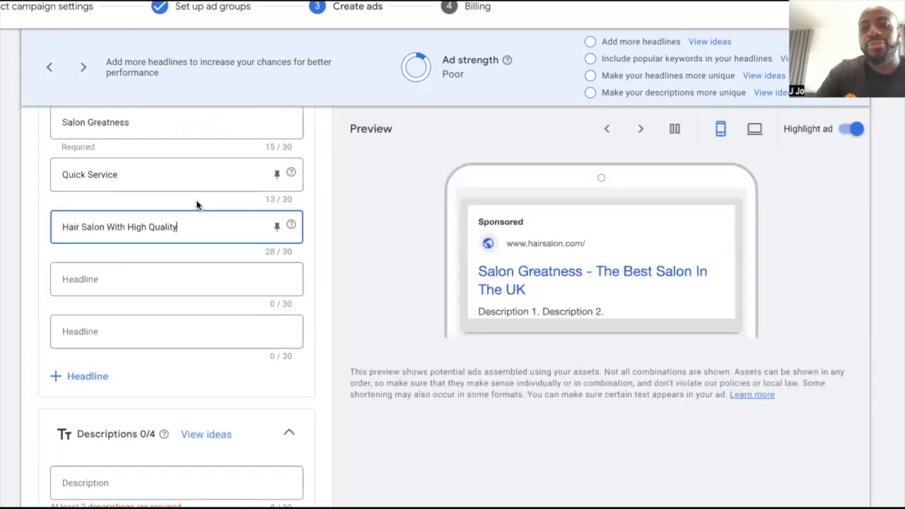
scroll(197, 205, up, 1)
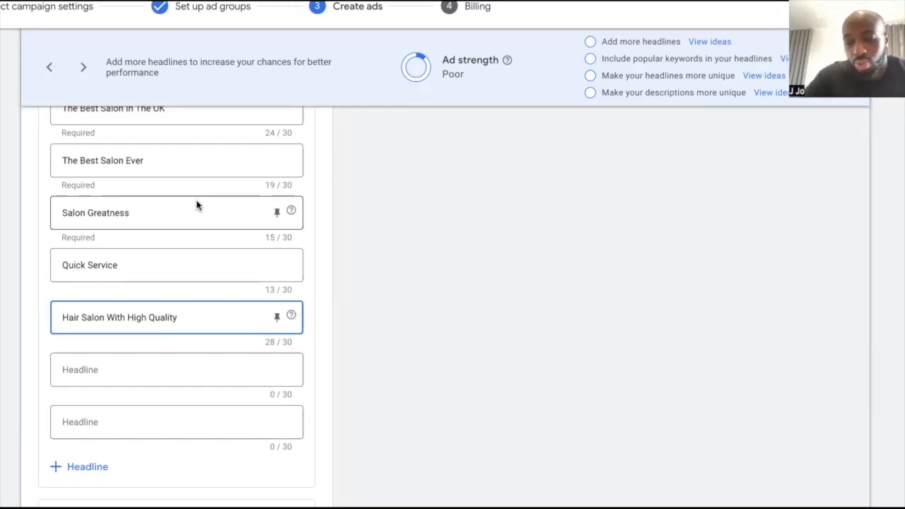
Save the ads page and continue to the billing stage of the campaign setup
scroll(80, 425, down, 10)
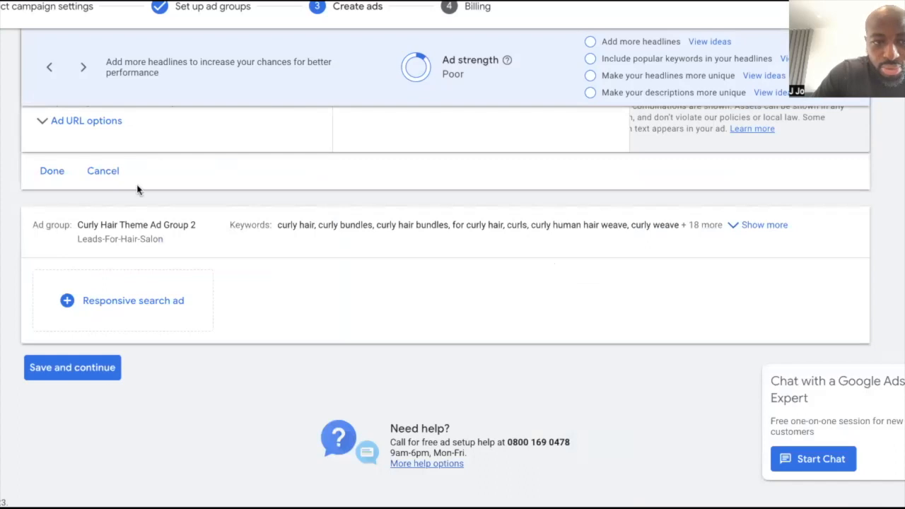
click(81, 379)
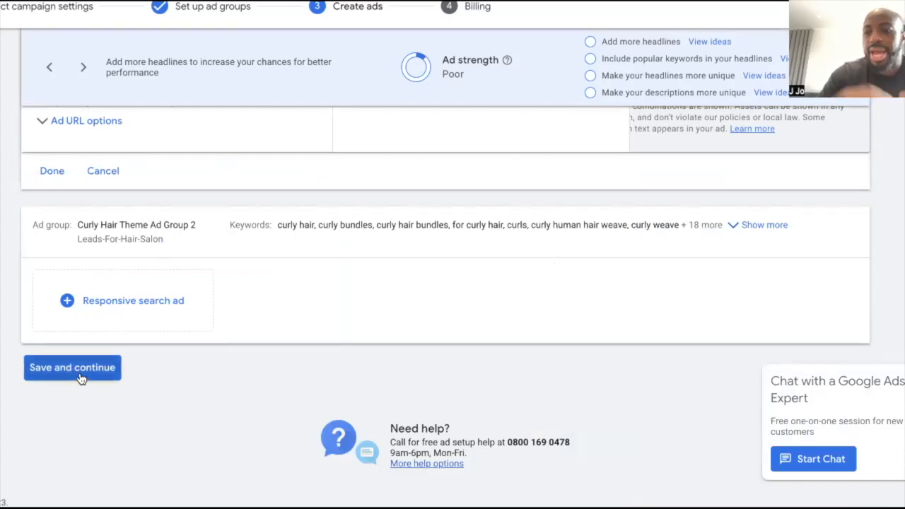